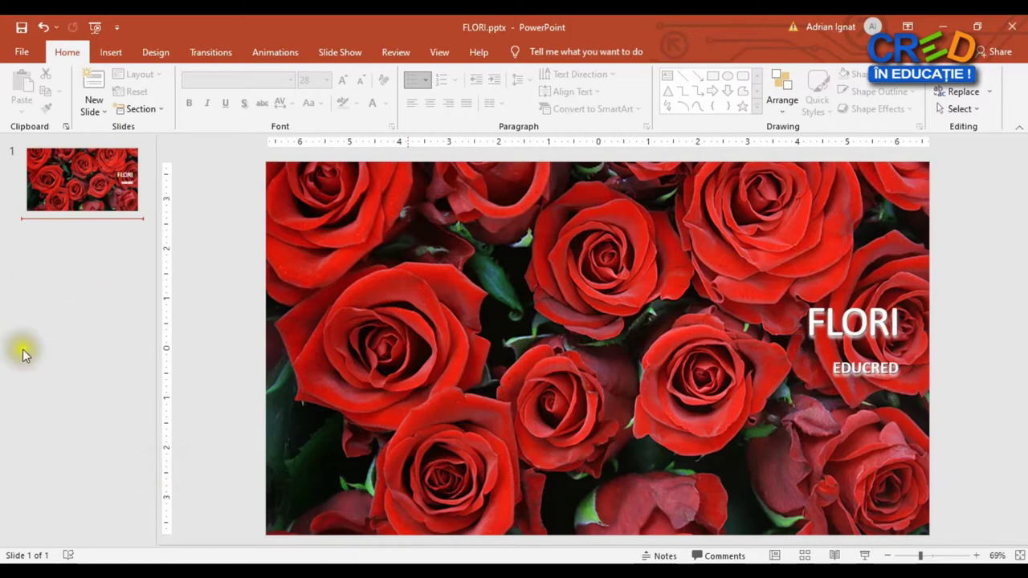
Insert a new slide after the title slide from the thumbnail pane
right_click(51, 268)
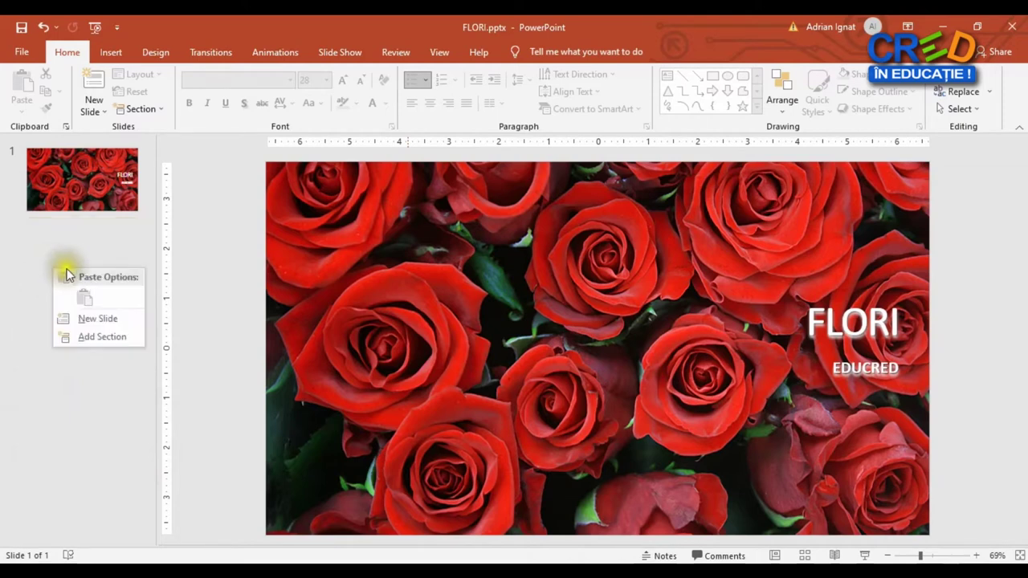
click(110, 318)
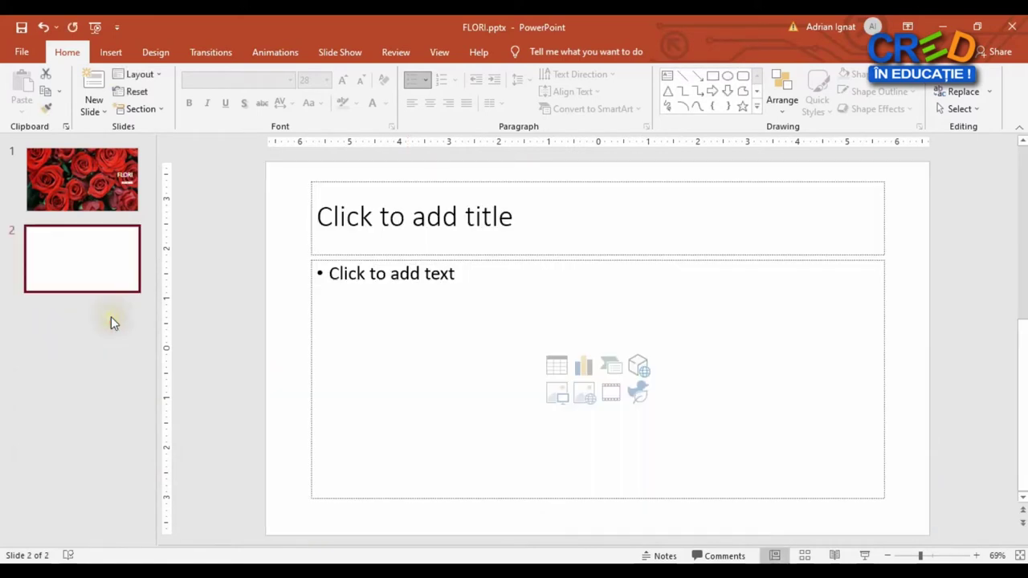
click(109, 319)
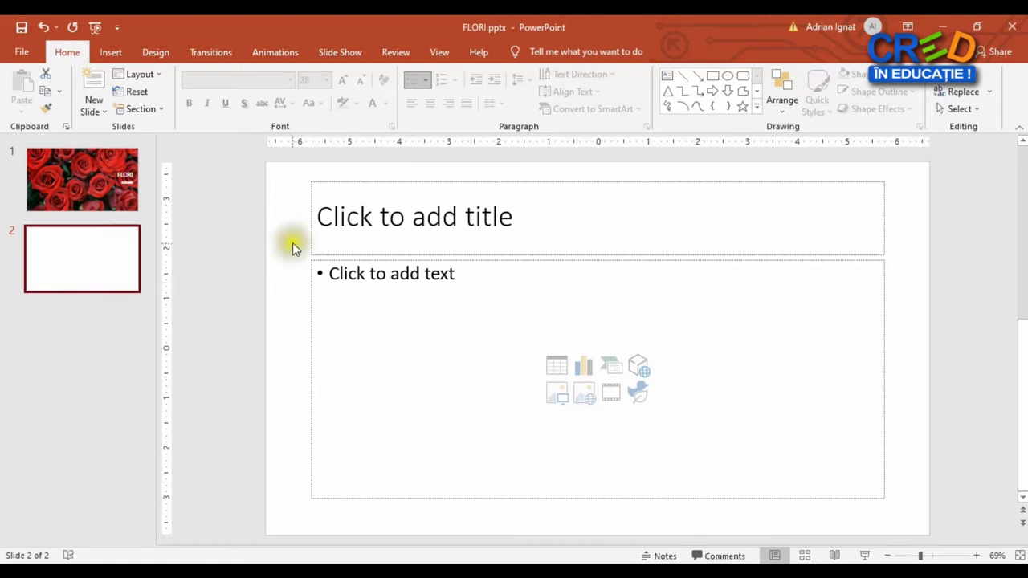
Delete the title and body text placeholders so slide 2 is empty
click(351, 180)
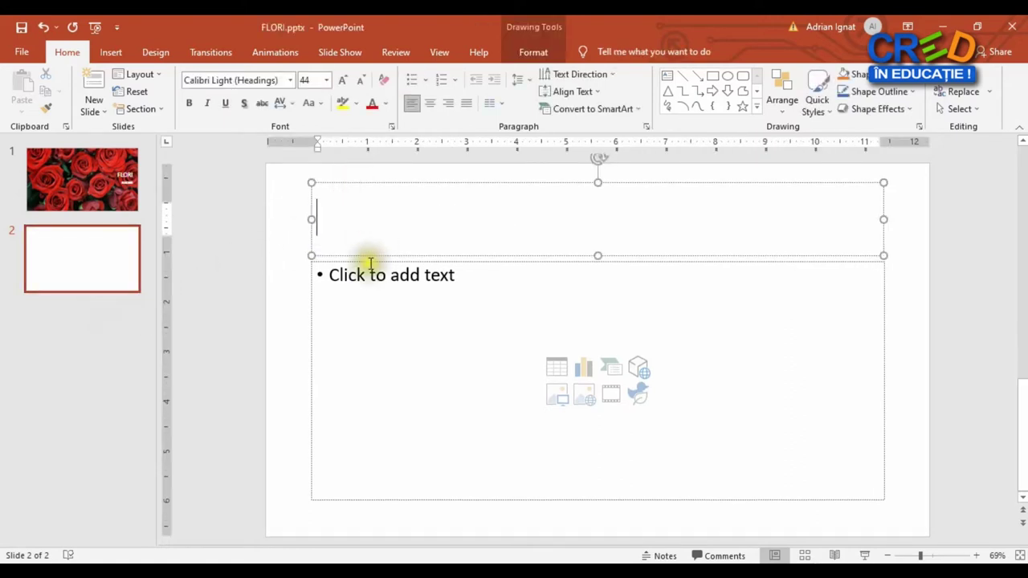
key(Escape)
key(Escape)
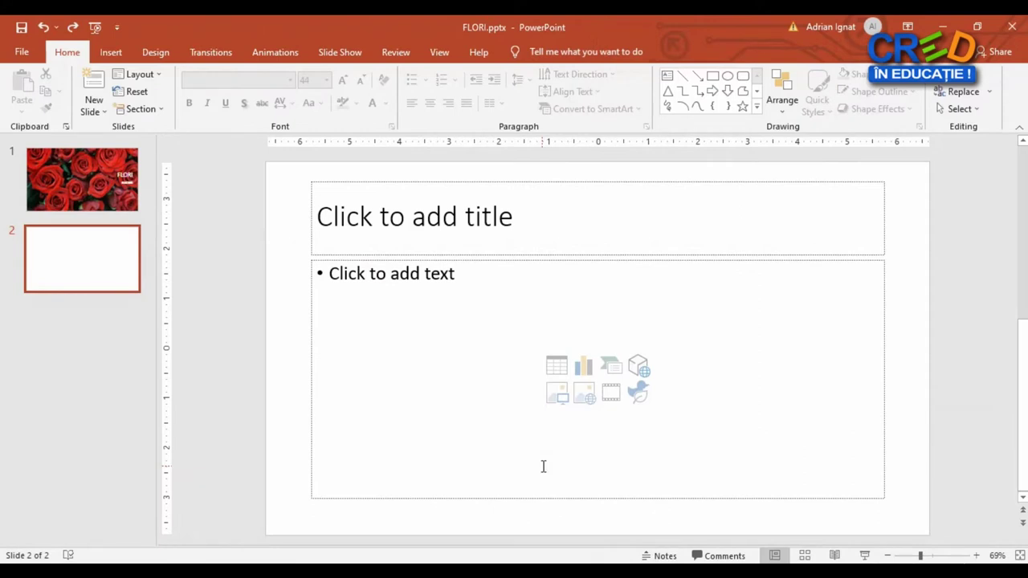
click(311, 232)
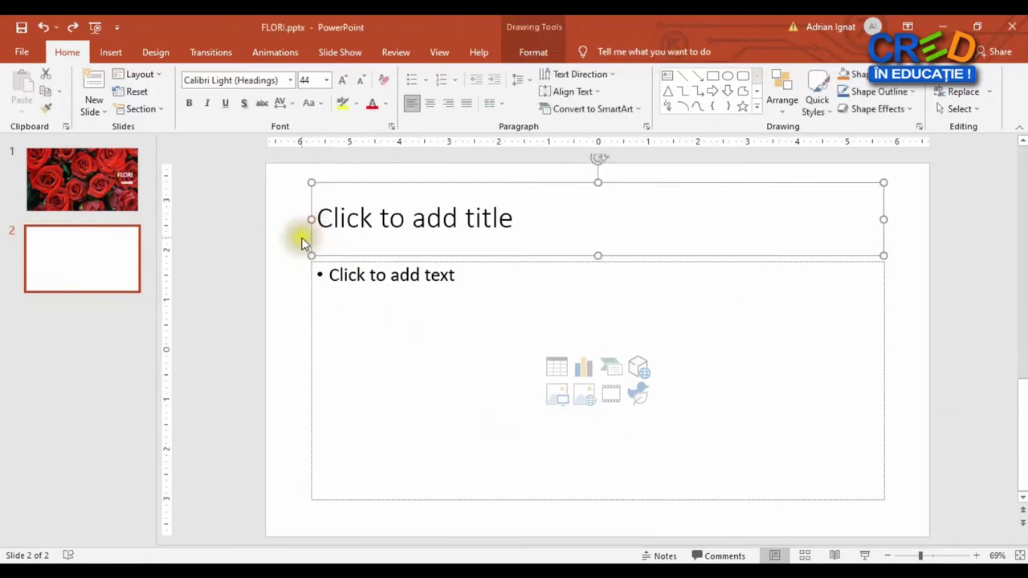
key(Delete)
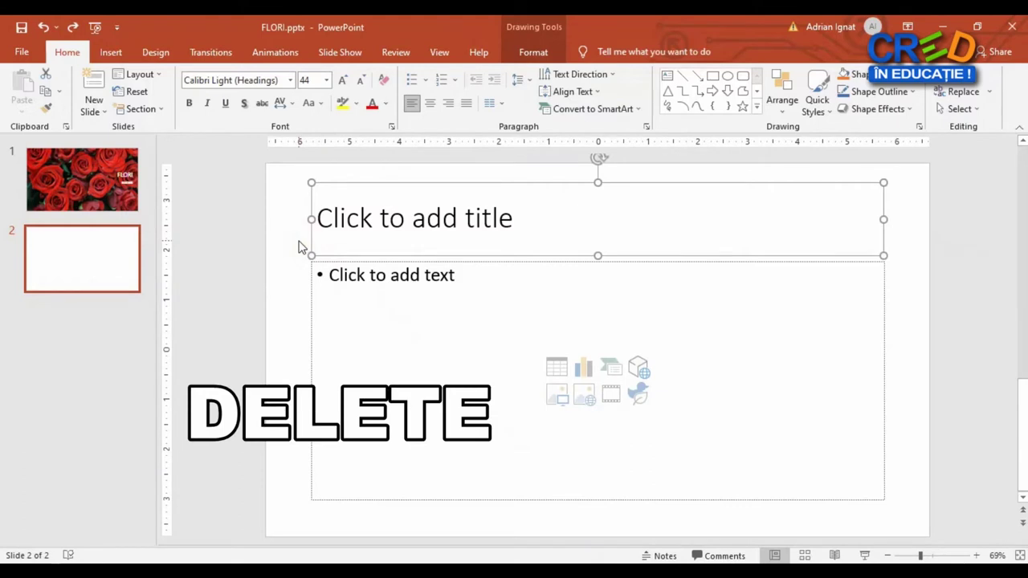
click(307, 301)
key(Delete)
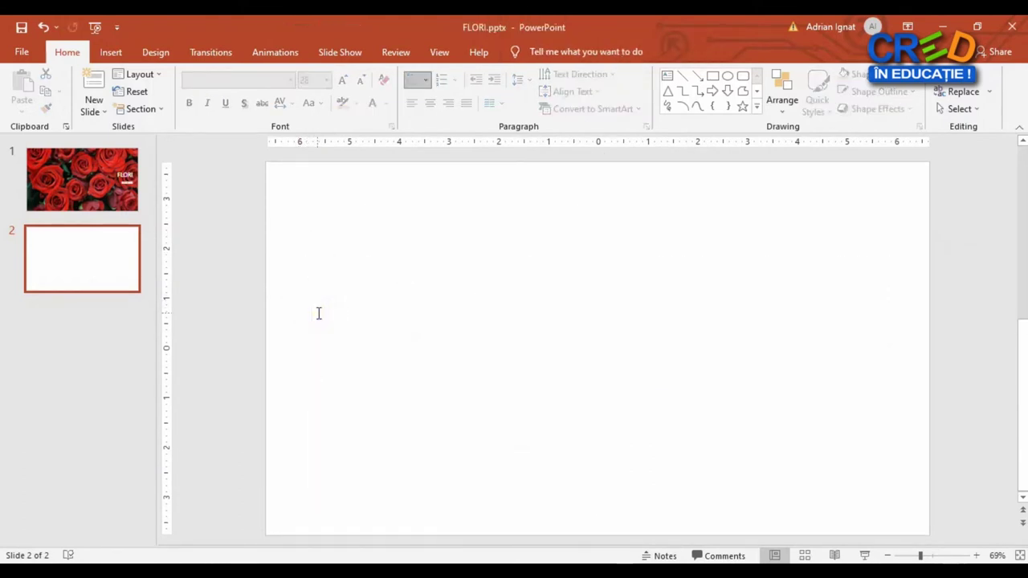
click(416, 302)
right_click(434, 242)
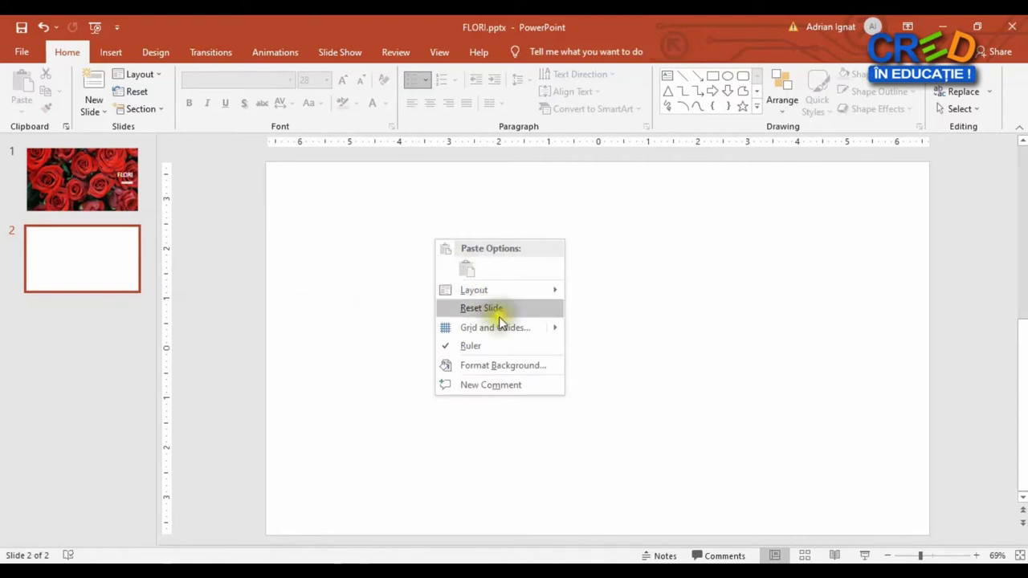
Switch slide 2's background to a Linear gradient fill after viewing the preset gradients
click(502, 366)
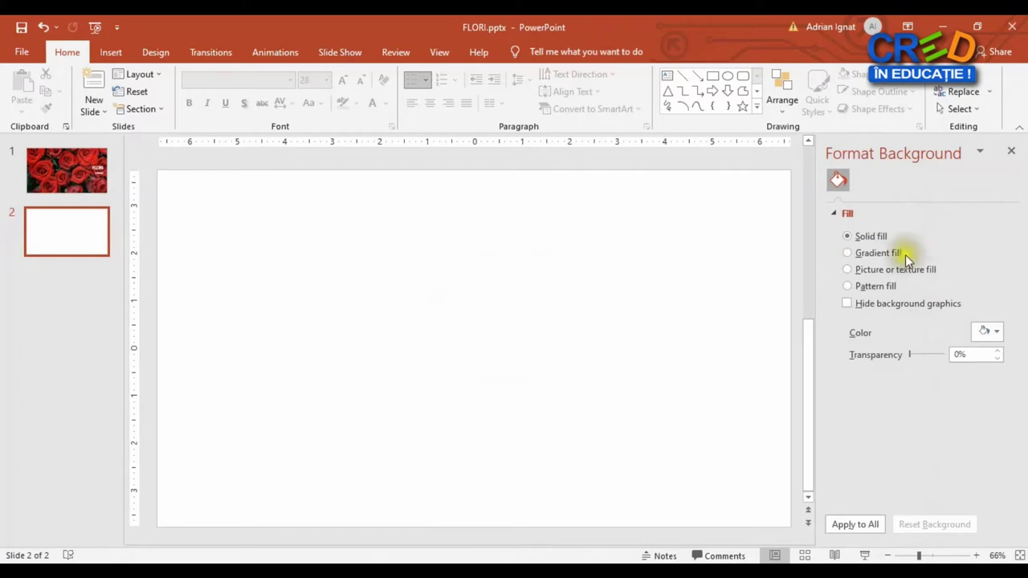
click(878, 253)
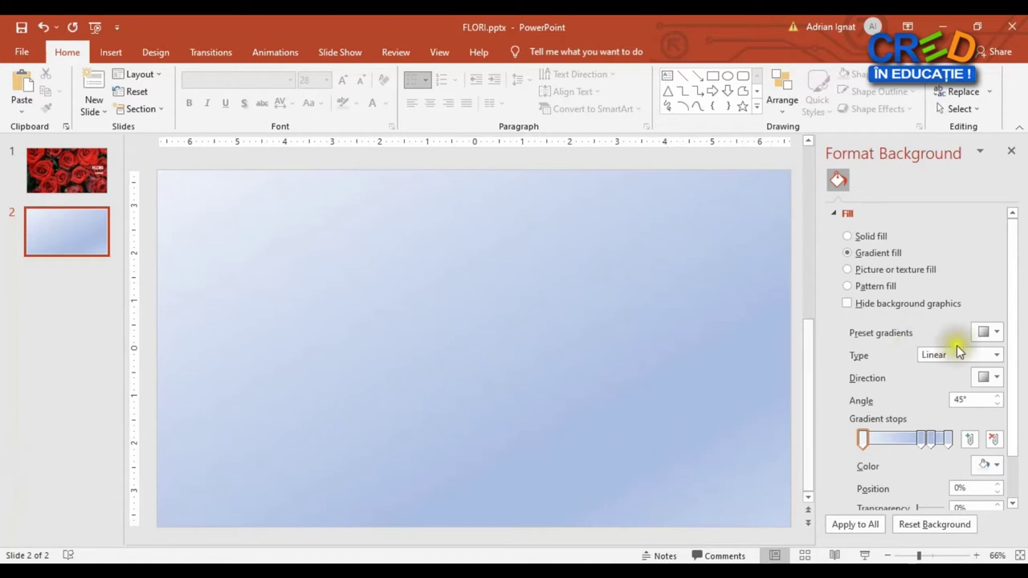
click(997, 332)
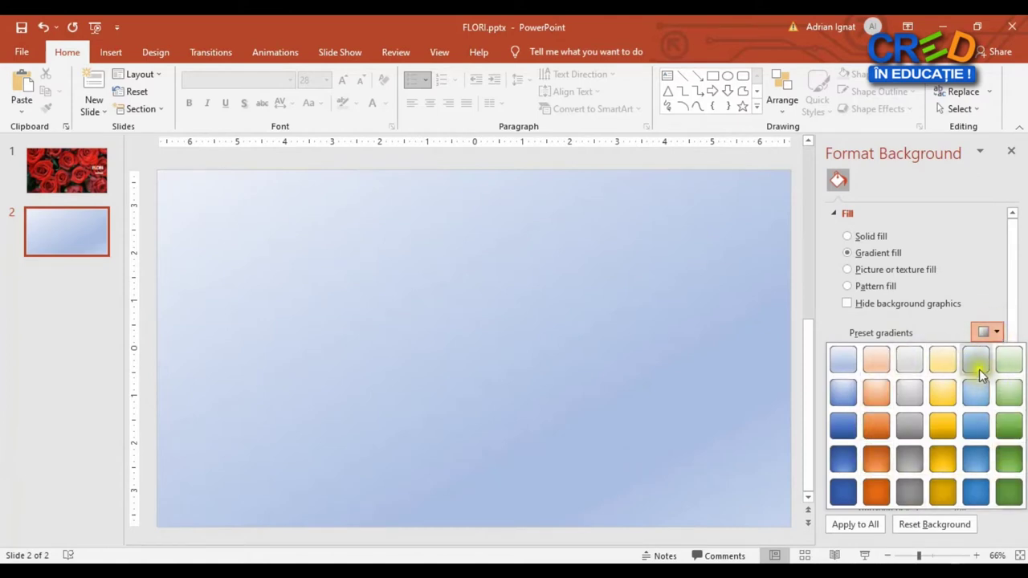
click(977, 247)
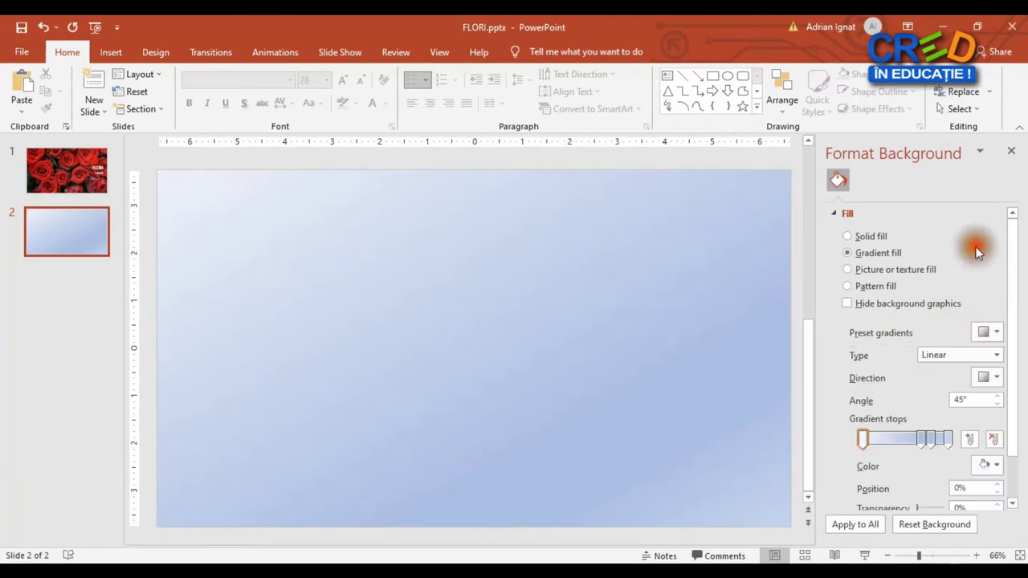
click(947, 358)
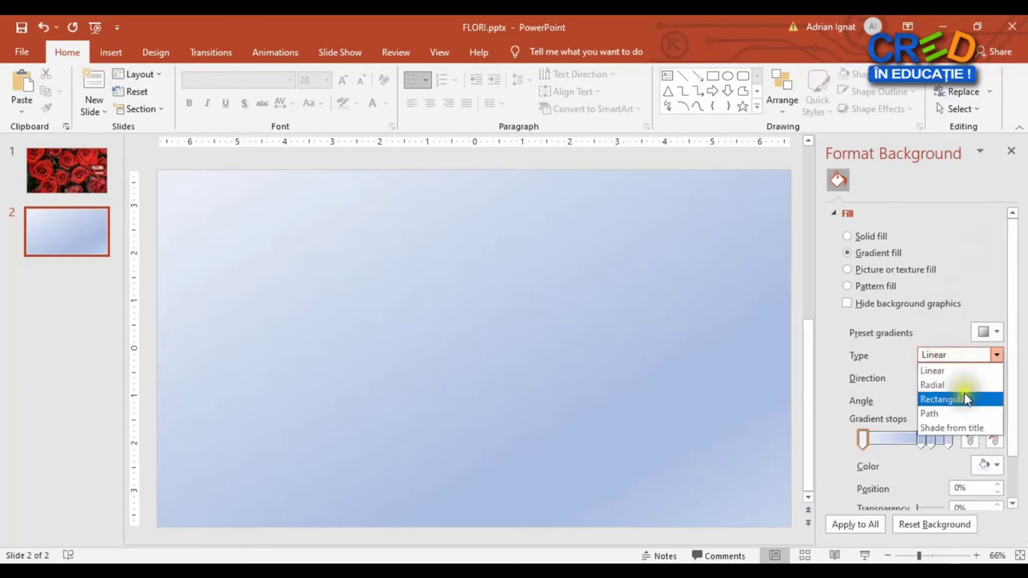
click(891, 356)
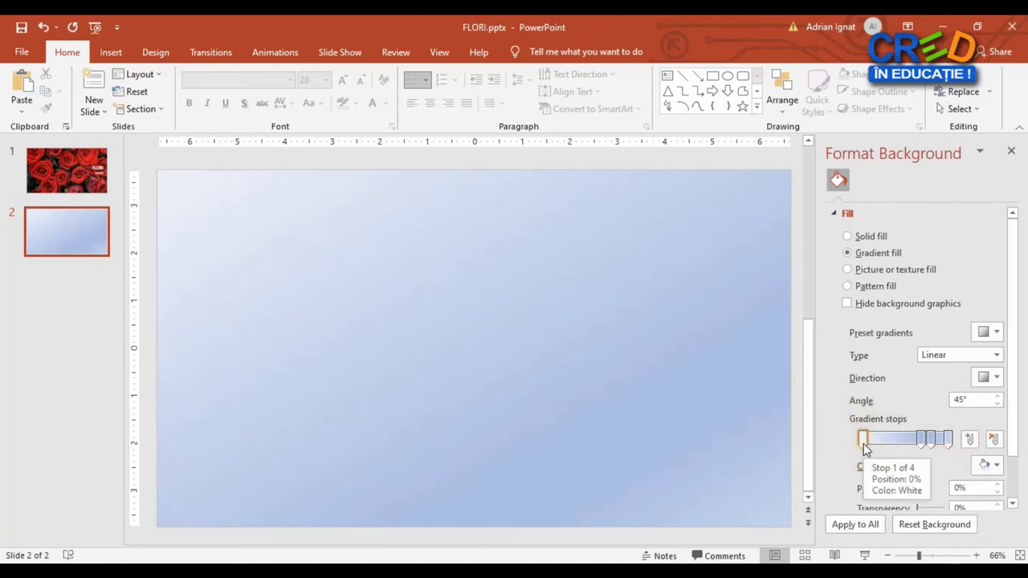
mouse_move(863, 438)
mouse_down()
mouse_move(905, 440)
mouse_move(862, 440)
mouse_up()
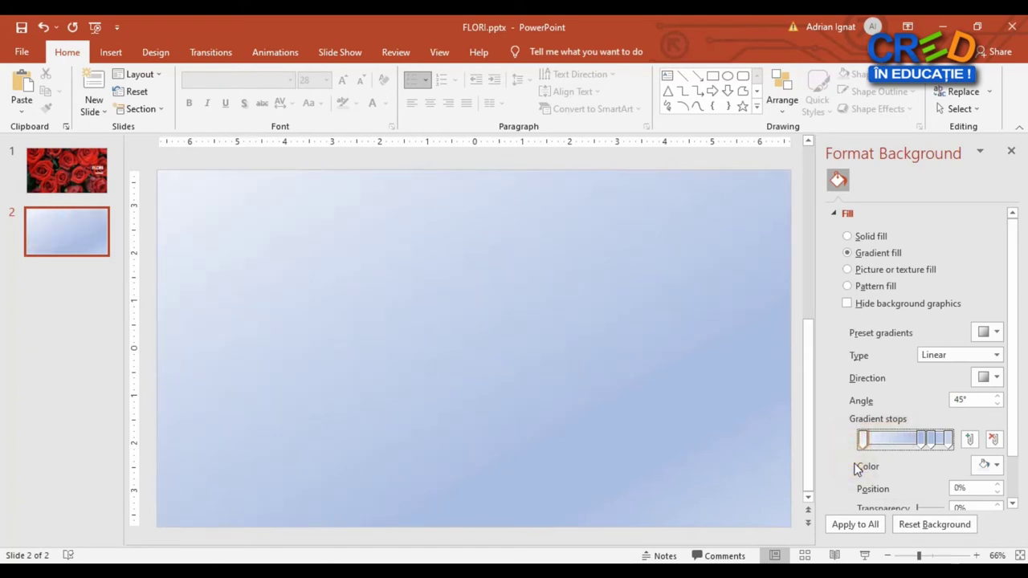
Select the 0% gradient stop and show its Color choices
click(833, 404)
click(862, 443)
click(995, 467)
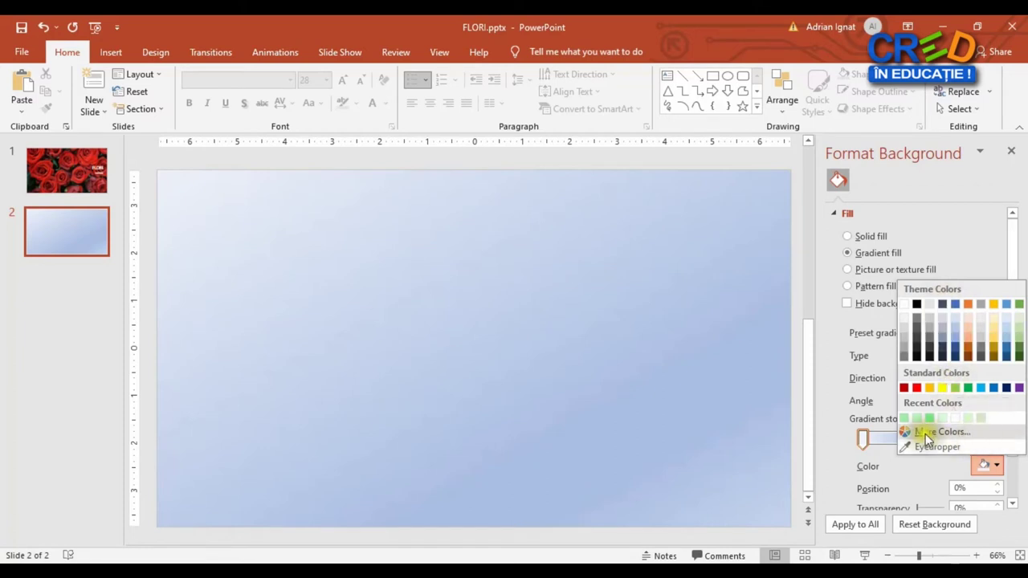
Give the first stop the custom near-white #FBFFFB and copy that hex code
click(950, 433)
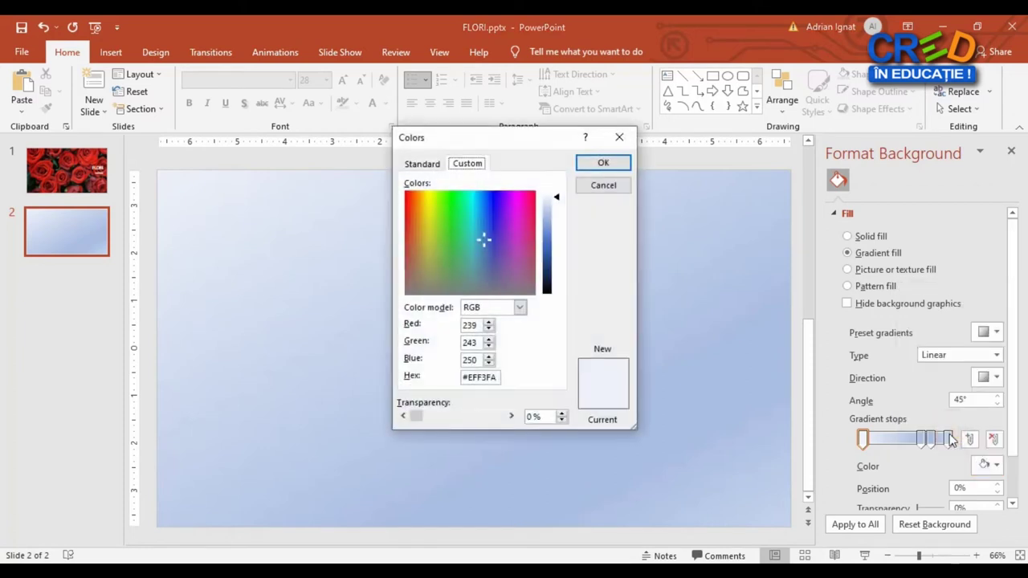
drag(487, 238, 469, 224)
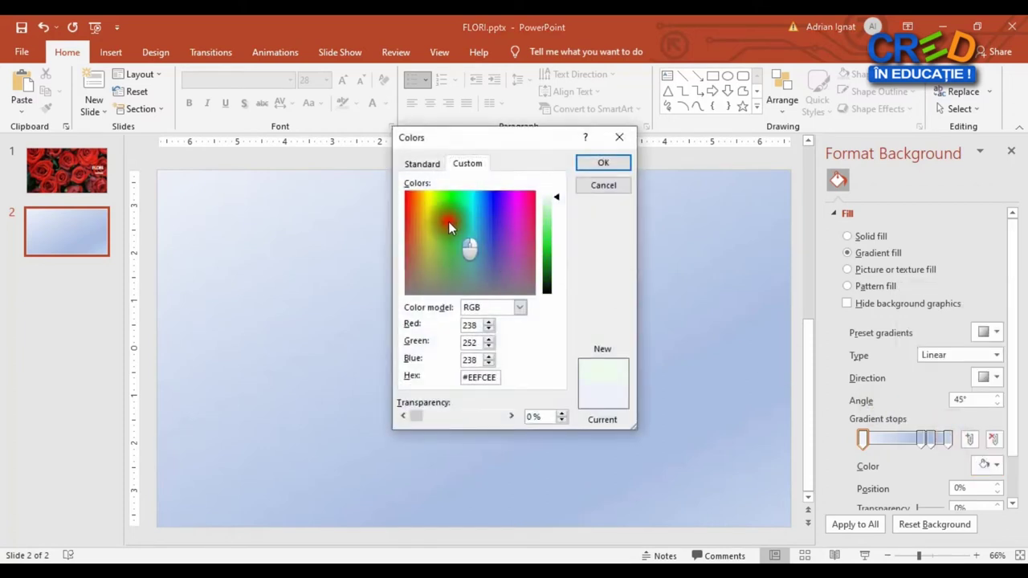
click(448, 198)
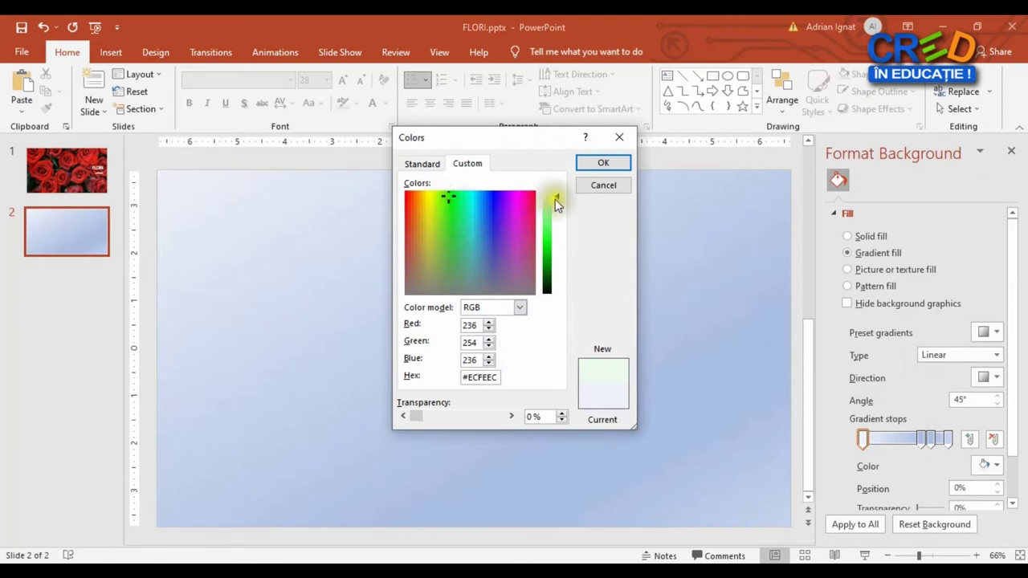
drag(560, 201, 560, 200)
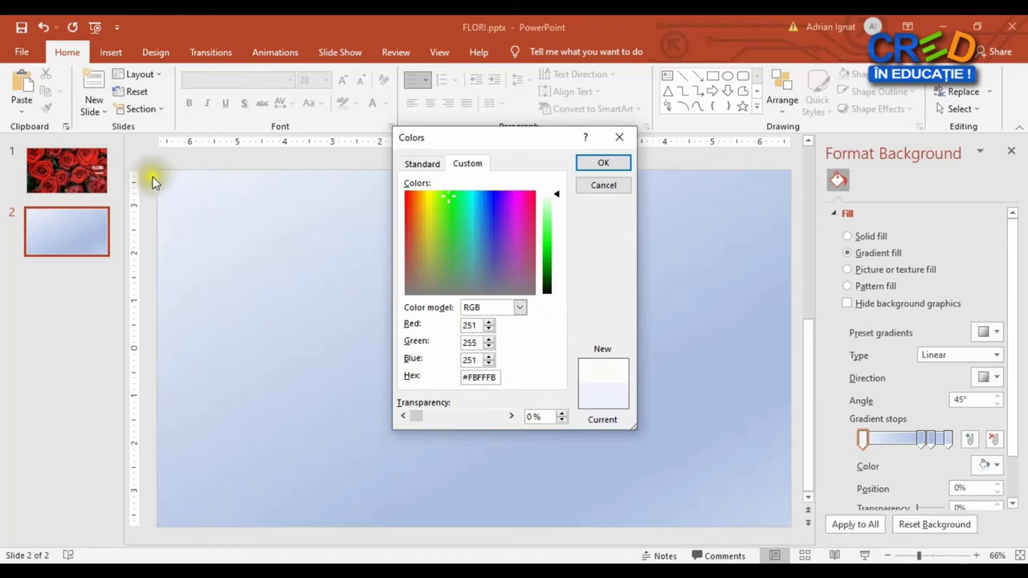
click(495, 377)
drag(495, 377, 465, 377)
key(ctrl+c)
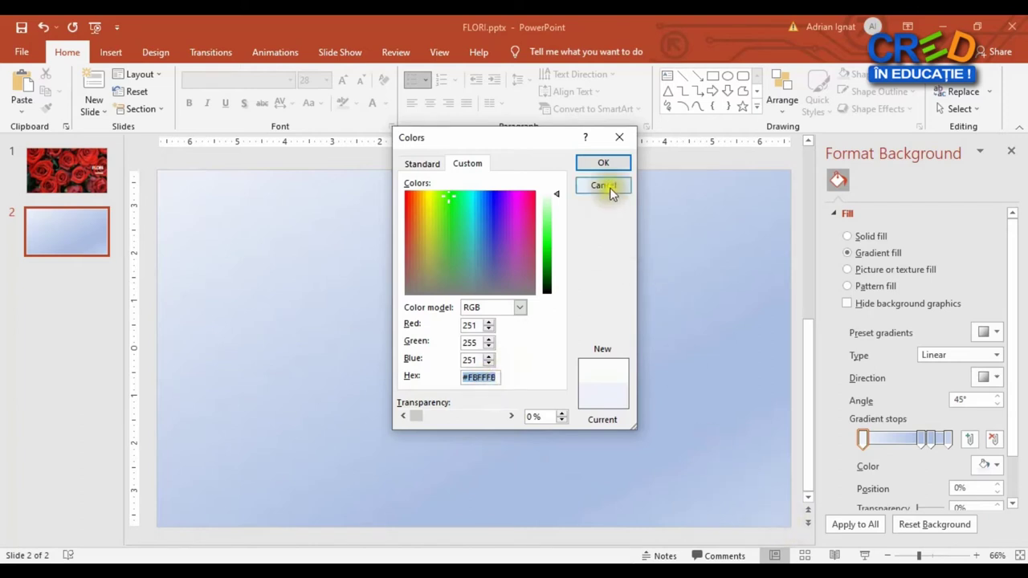
click(610, 163)
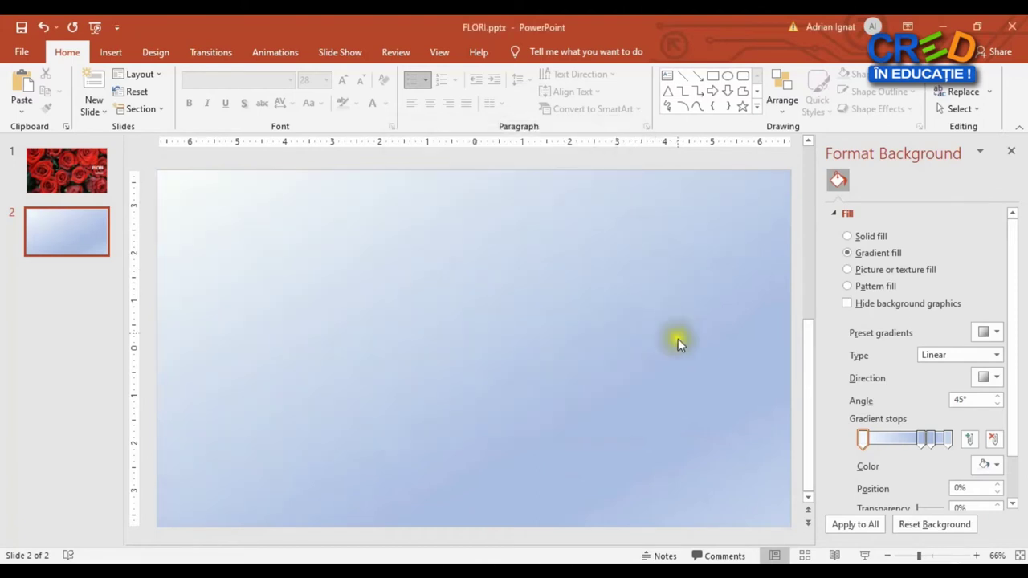
click(948, 440)
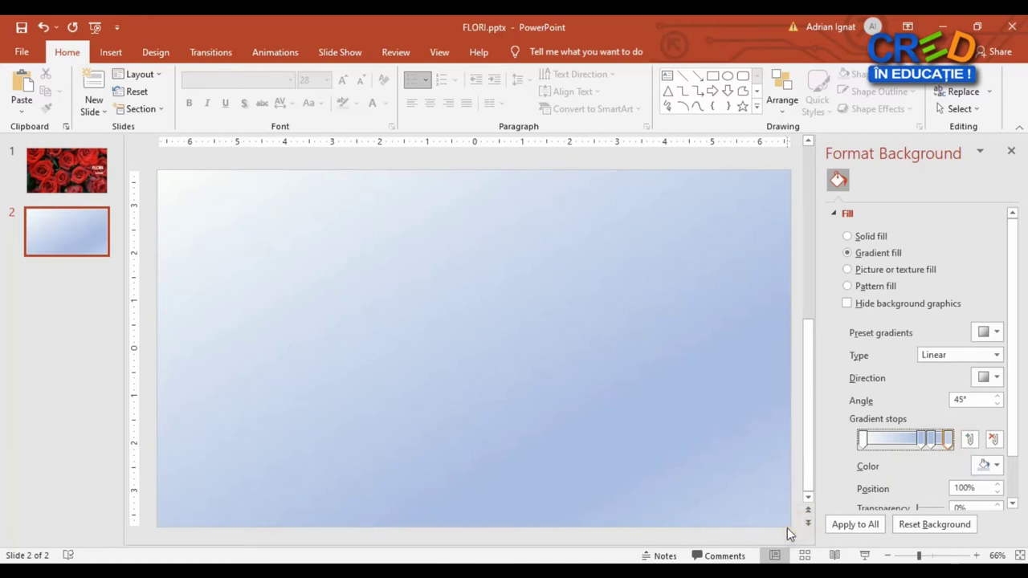
Paste #FBFFFB over #C7D5ED as the 100% stop's custom colour
click(993, 469)
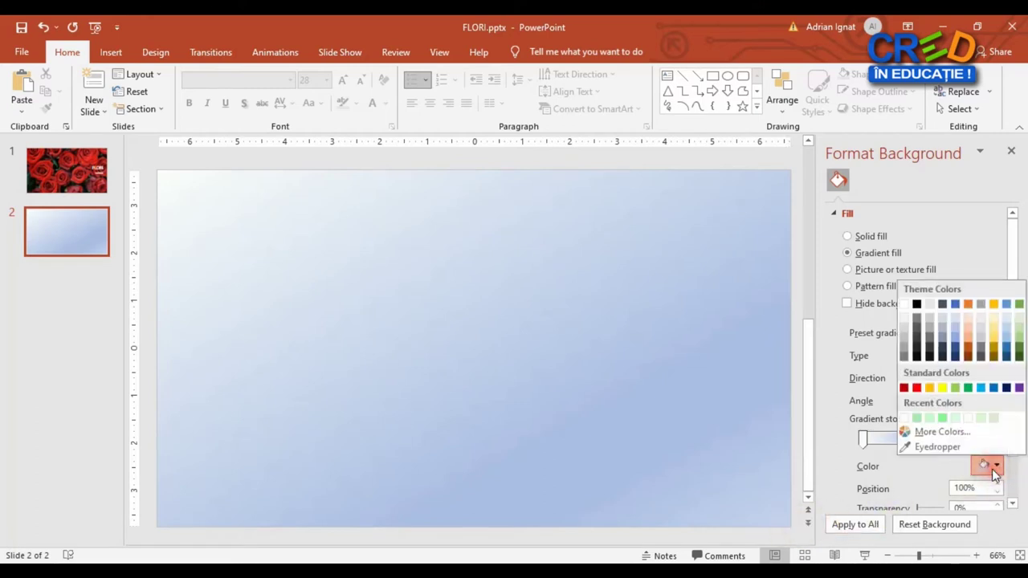
click(947, 432)
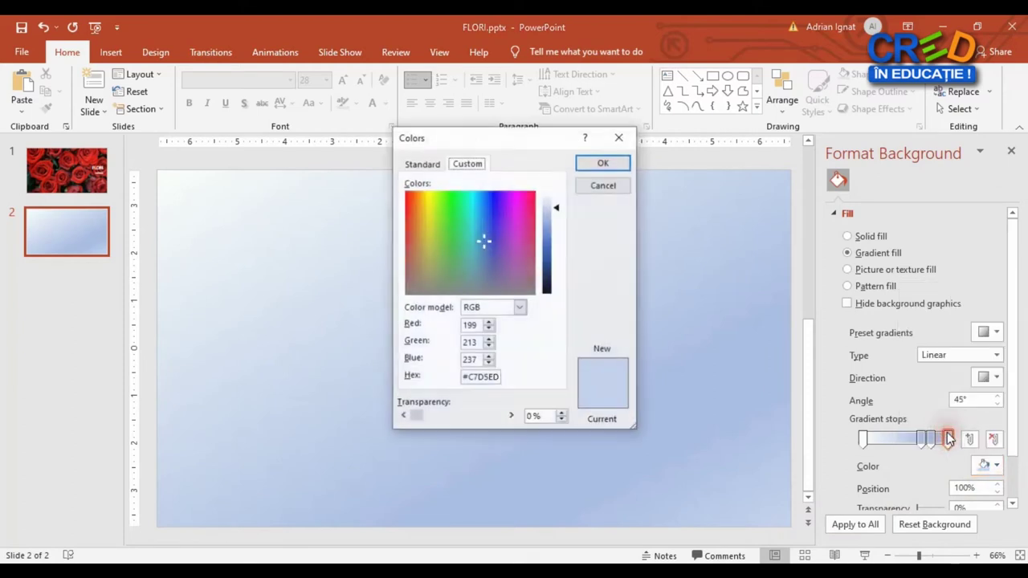
drag(463, 379, 516, 380)
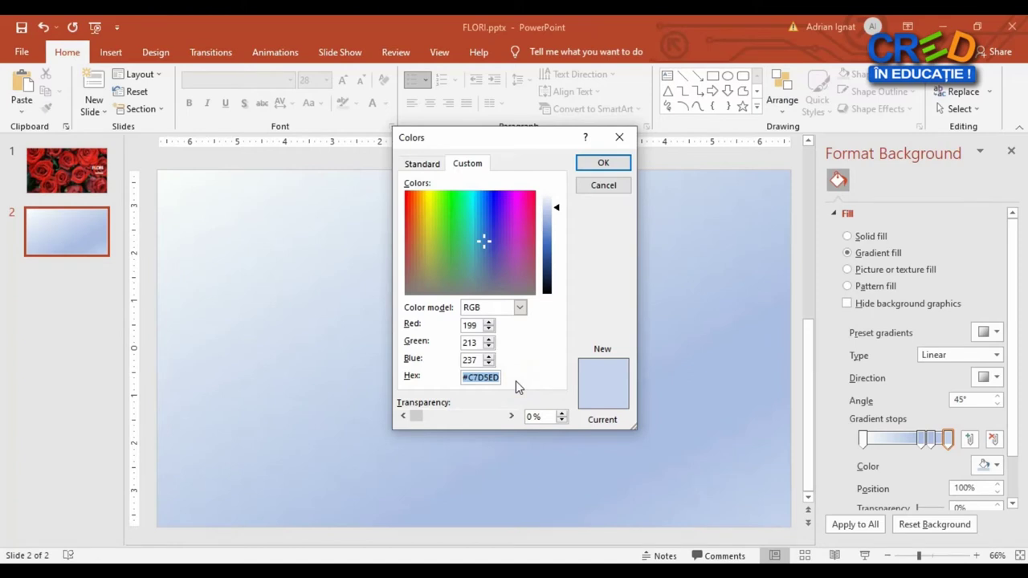
key(ctrl+v)
click(608, 164)
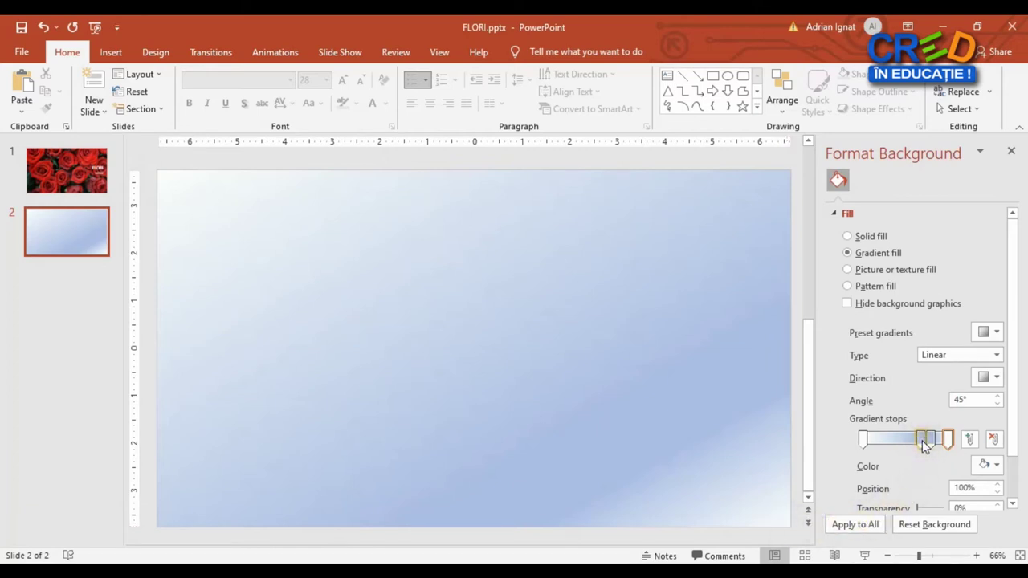
Recolour the 69% stop light green and the 80% stop pale green from recent colours
mouse_move(924, 446)
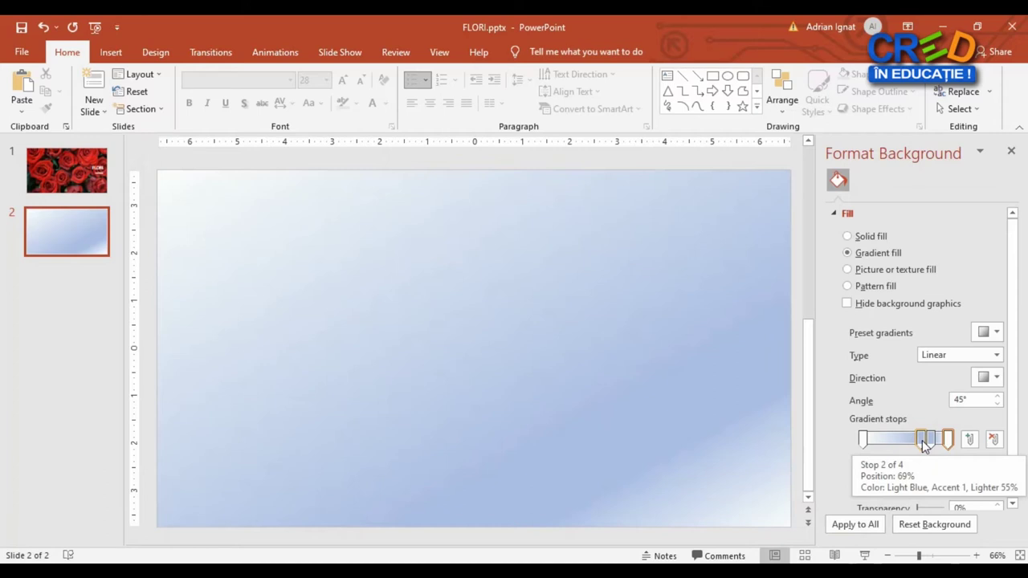
click(922, 440)
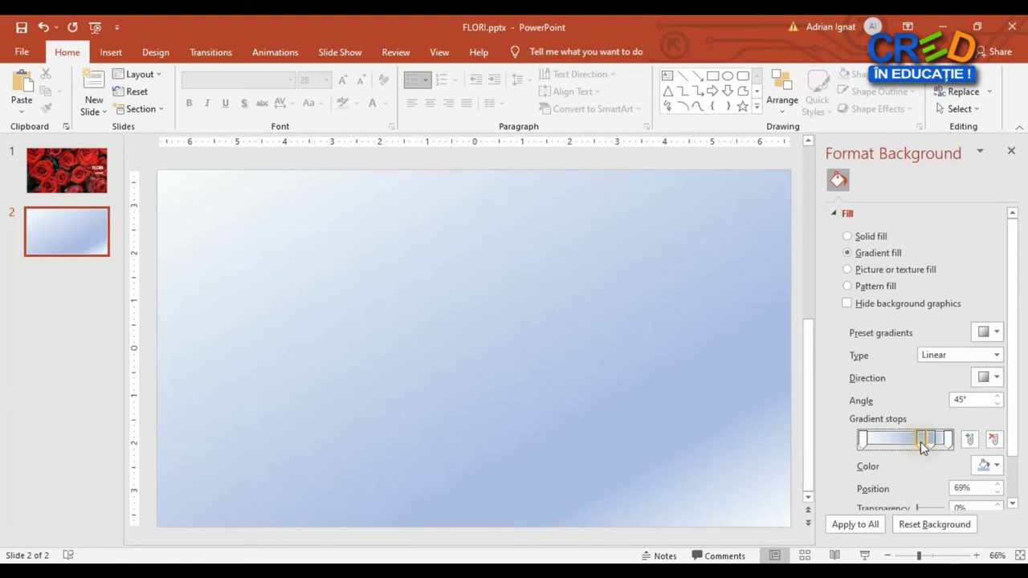
click(988, 466)
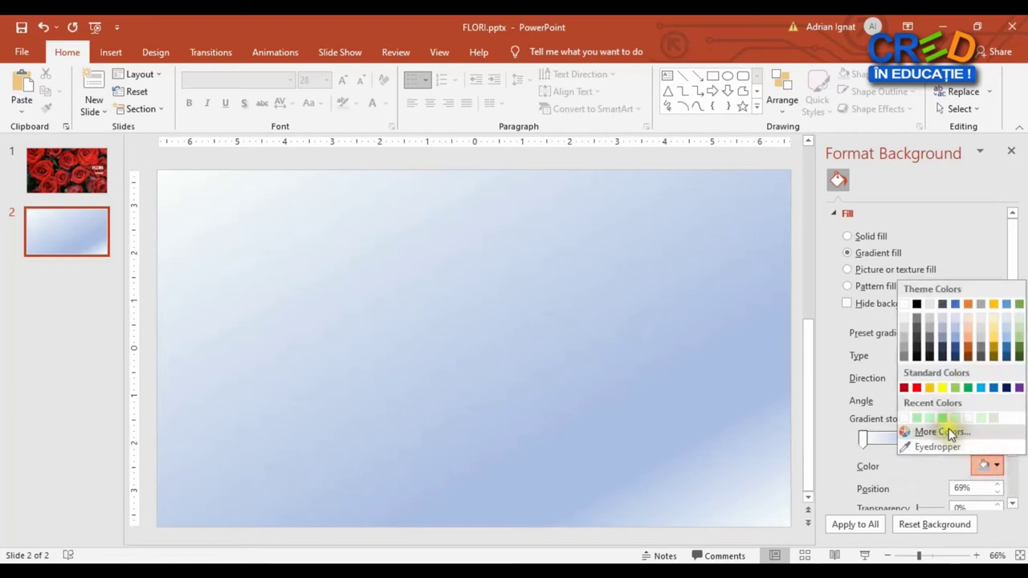
click(942, 418)
click(933, 439)
click(988, 465)
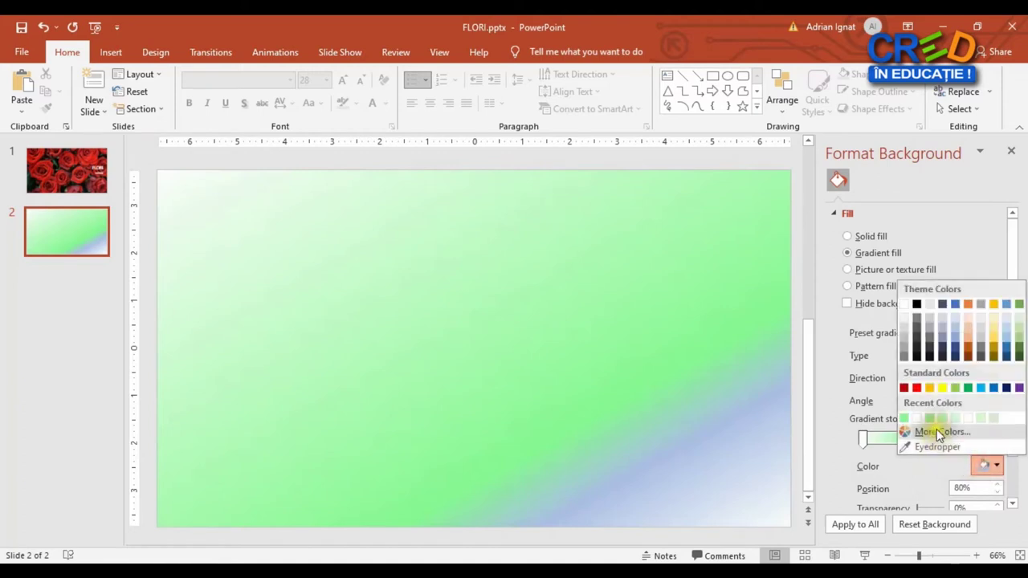
click(930, 418)
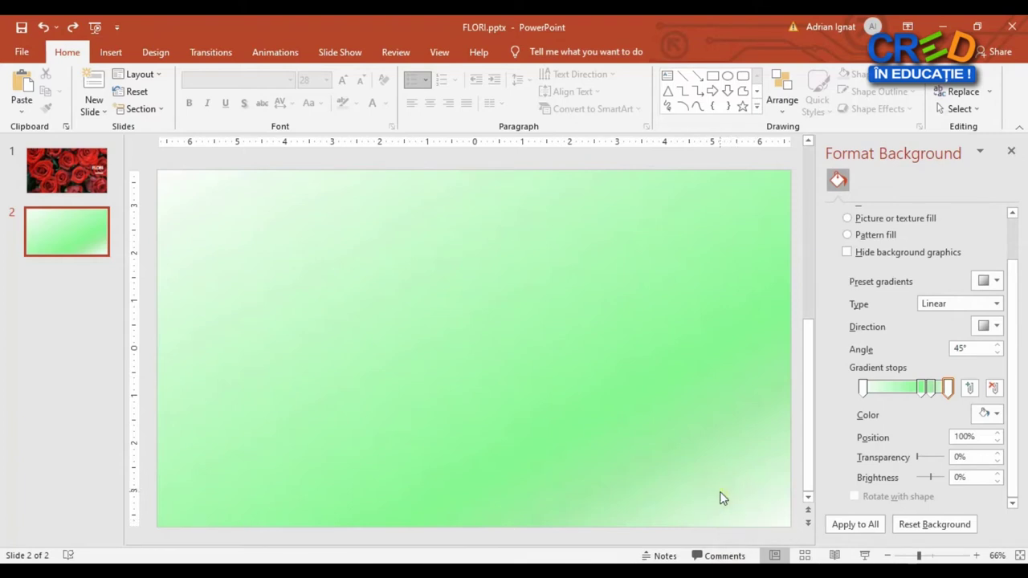
Try dark navy on the last gradient stop, then eyedrop white for it instead
click(952, 390)
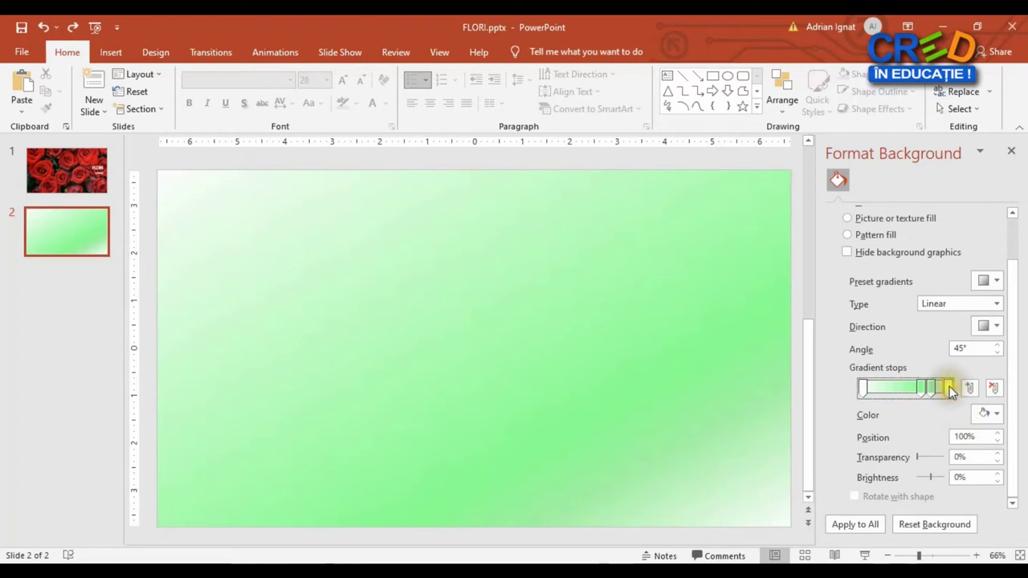
click(986, 414)
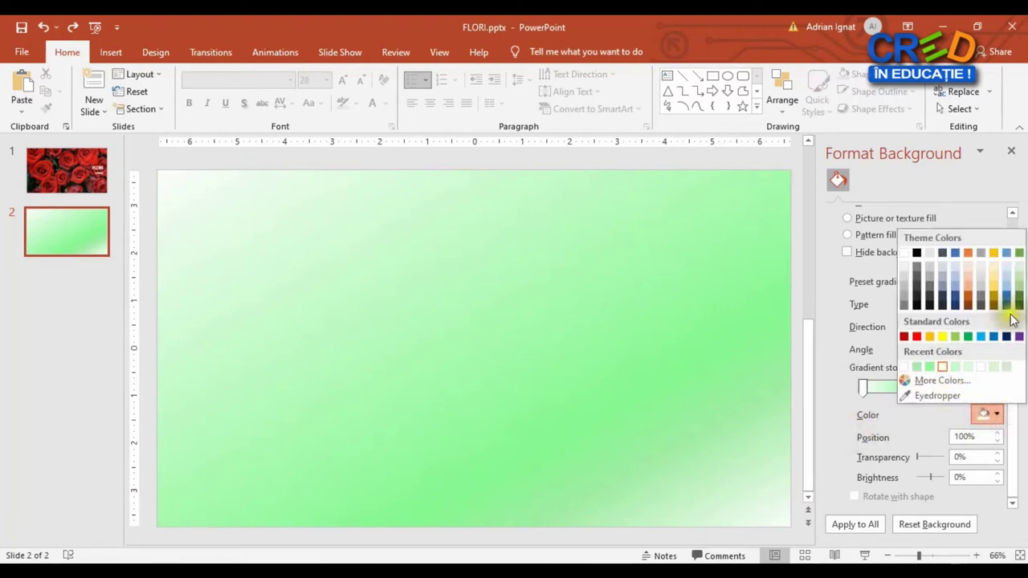
click(1006, 302)
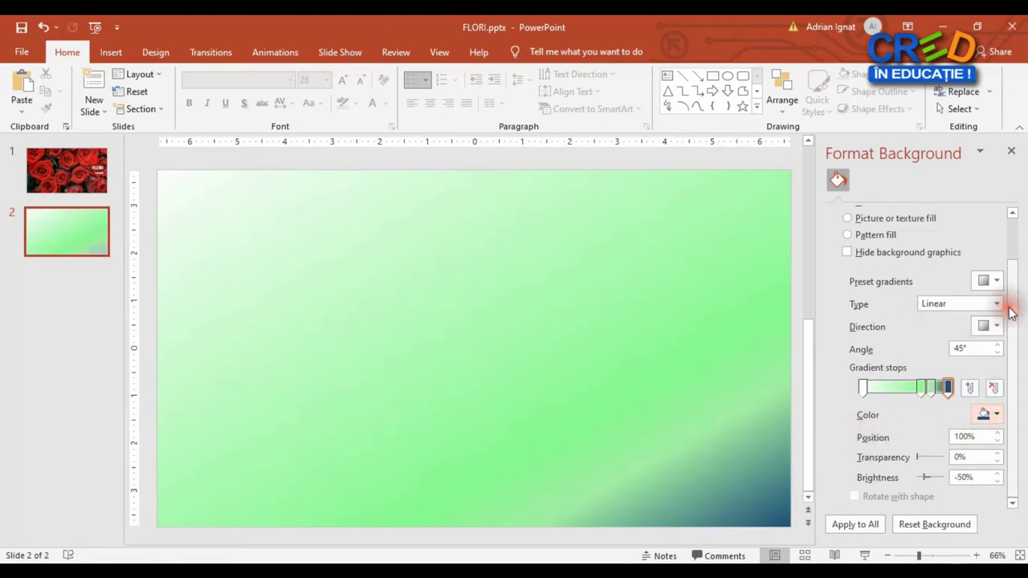
click(994, 416)
click(995, 416)
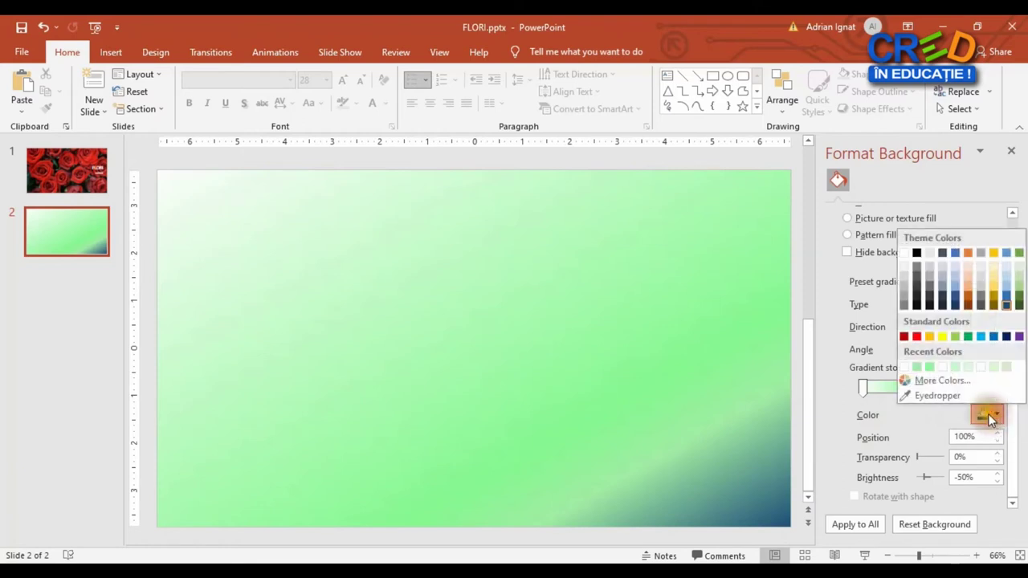
click(928, 395)
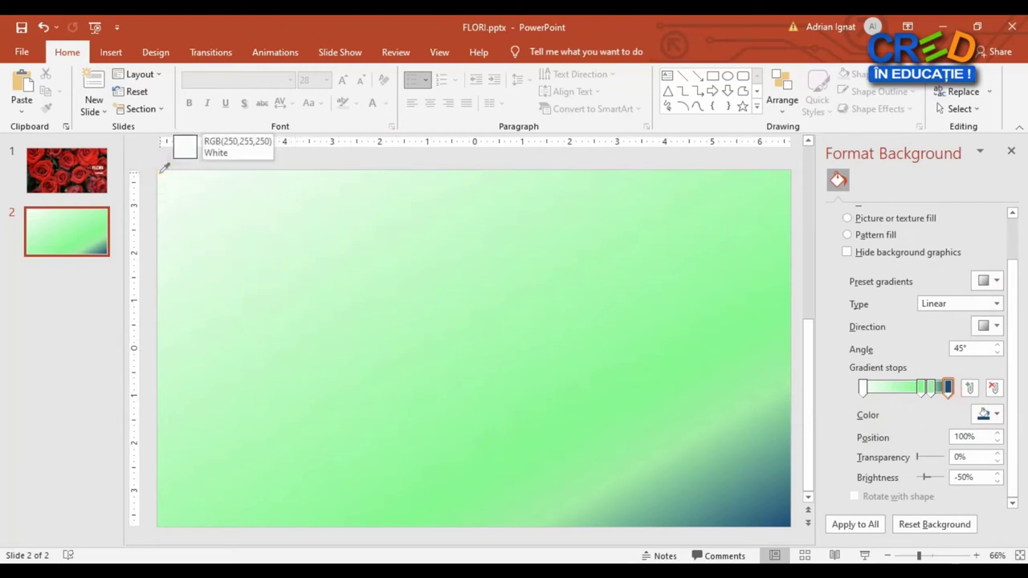
click(161, 171)
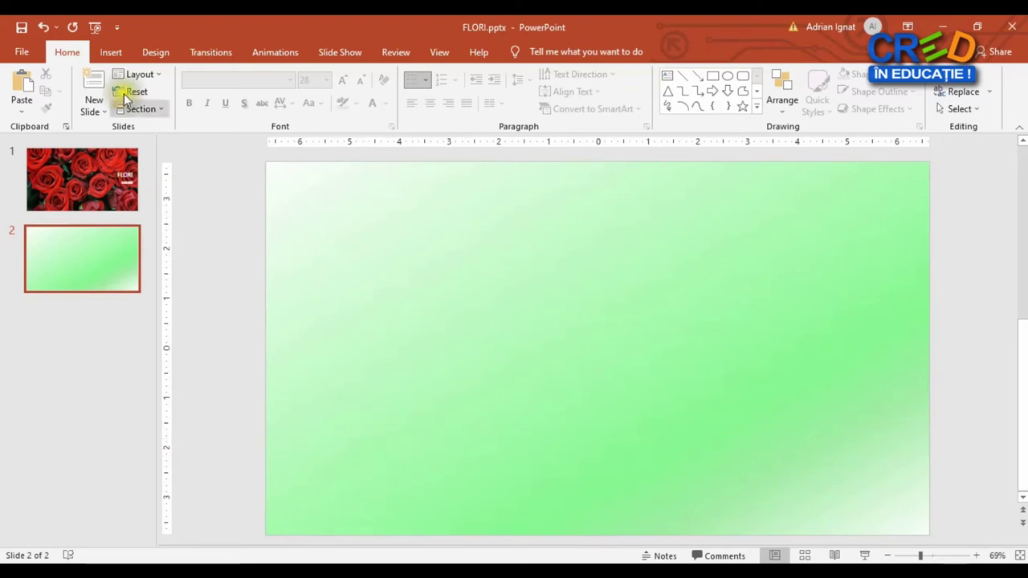
On the Insert tab, browse the Screenshot, Shapes and 3D Models options before choosing SmartArt
click(114, 55)
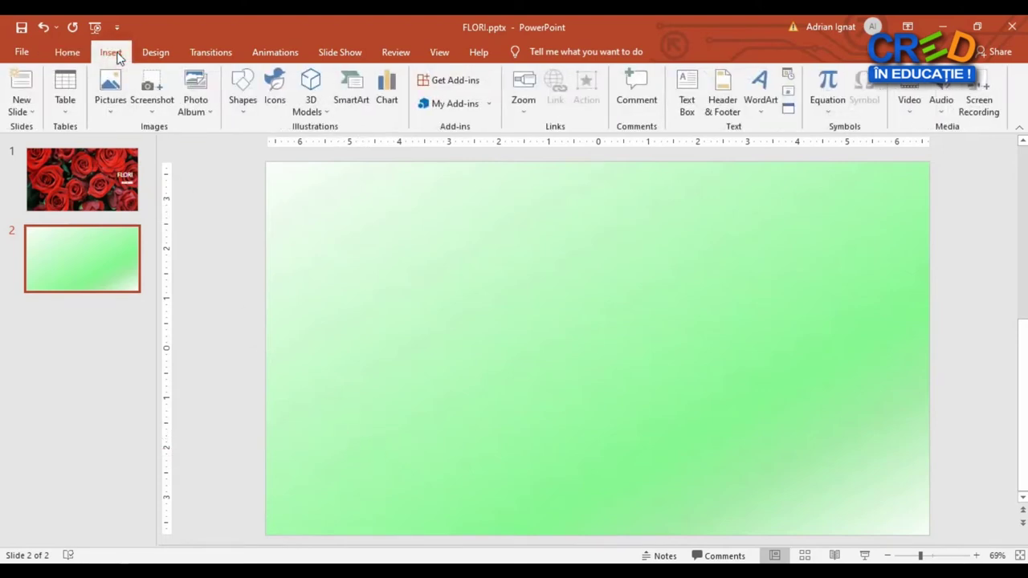
click(26, 416)
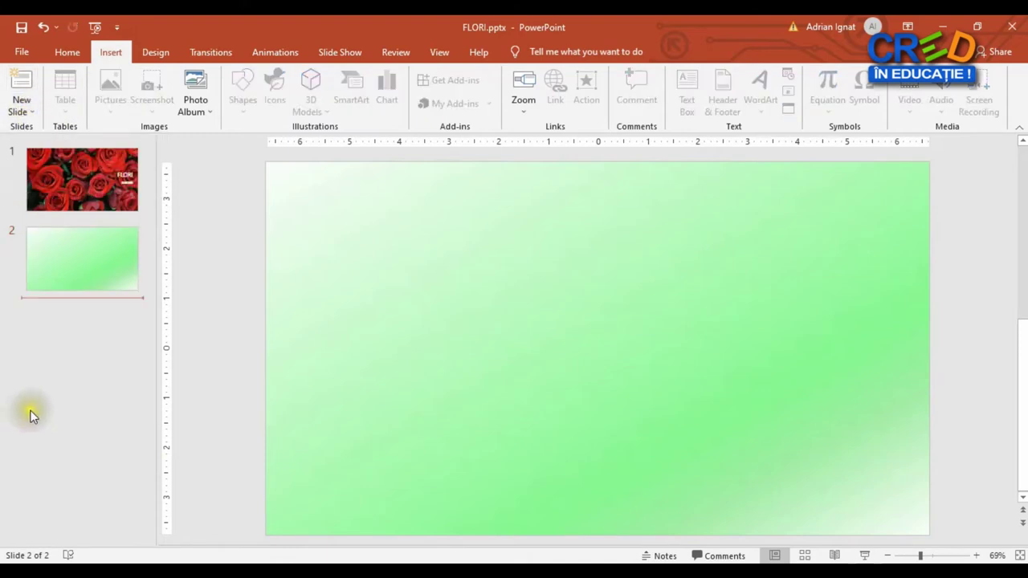
click(61, 255)
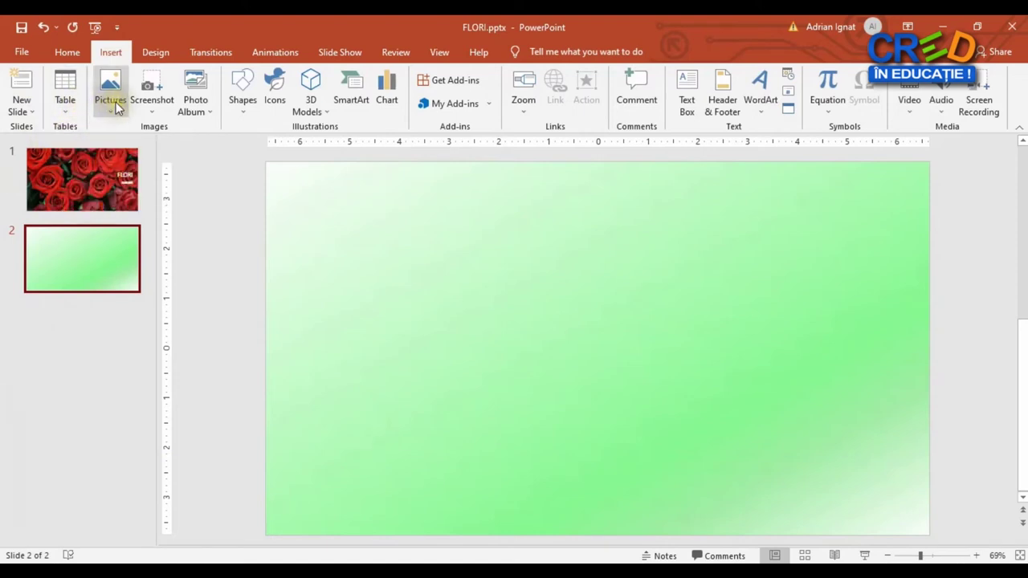
click(162, 108)
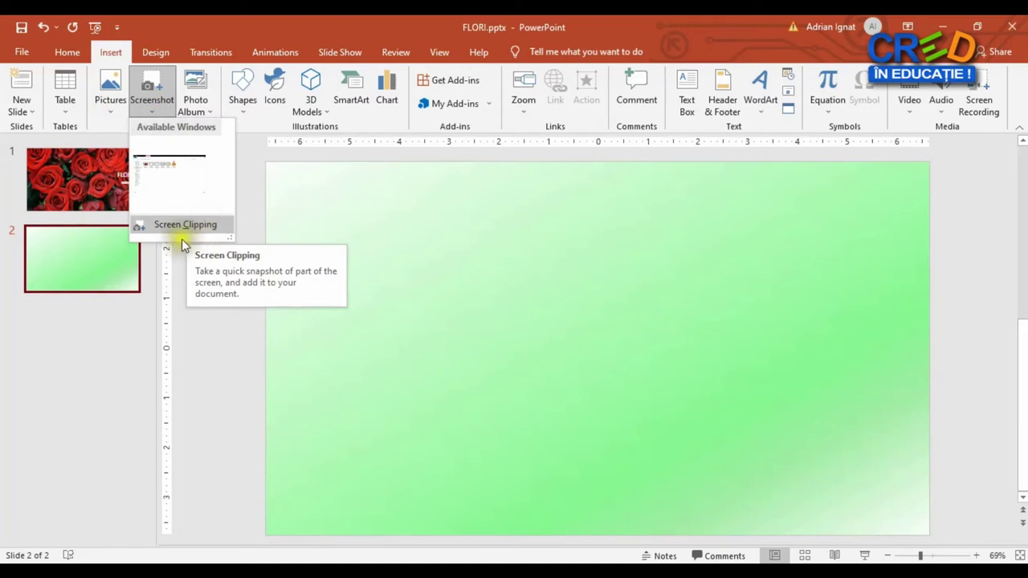
click(89, 351)
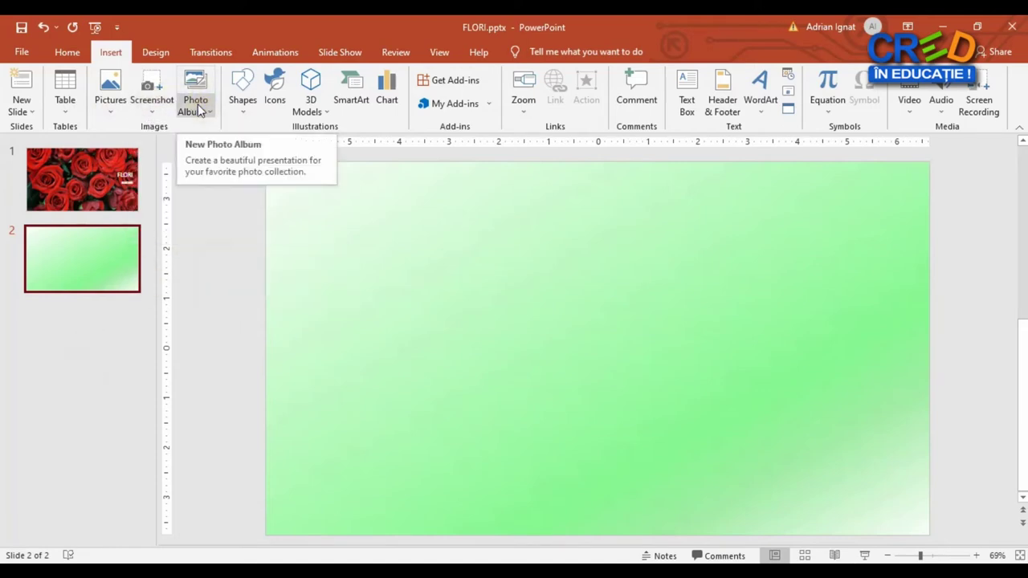
click(242, 104)
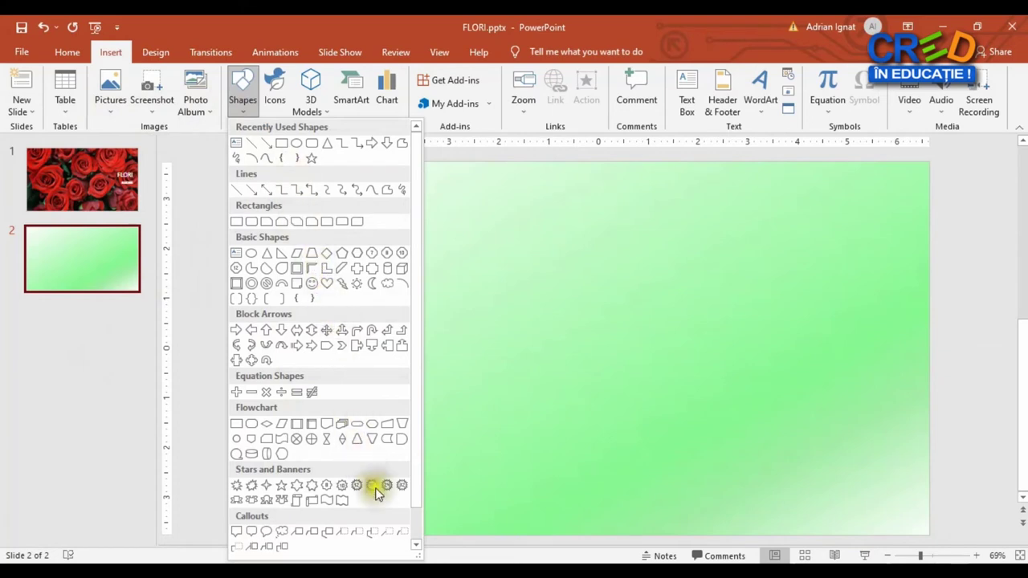
click(269, 16)
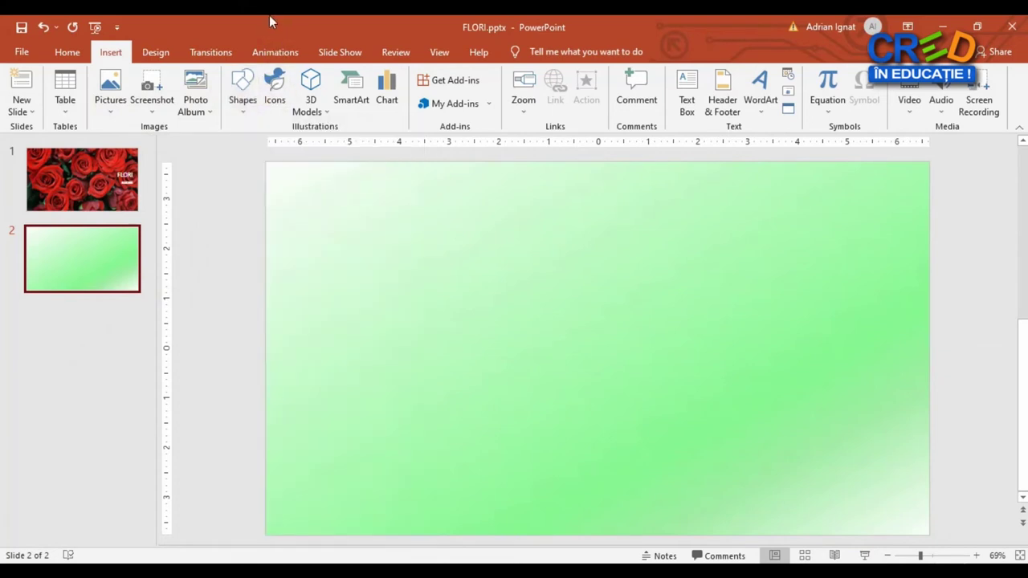
click(325, 112)
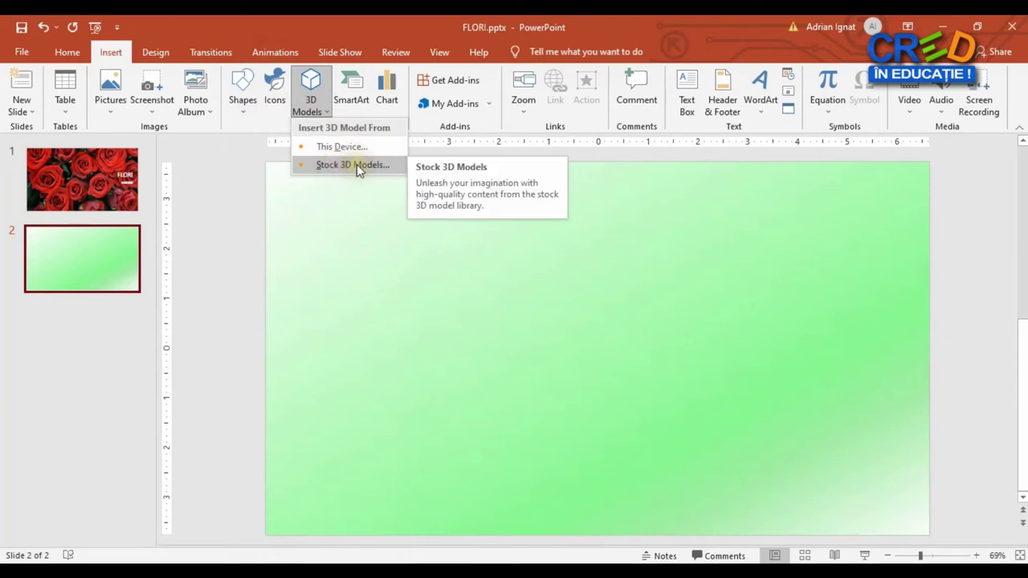
click(279, 20)
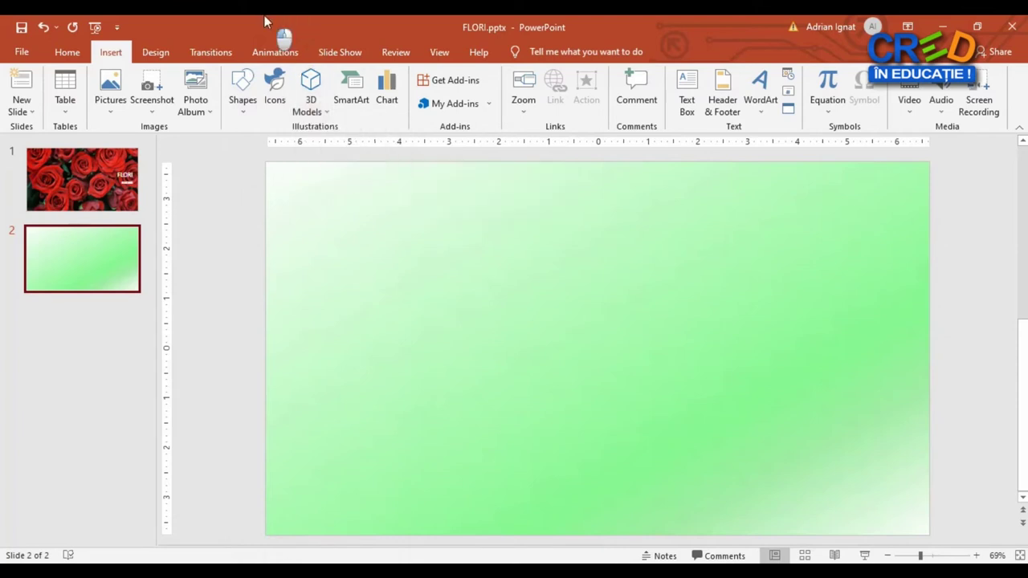
click(357, 105)
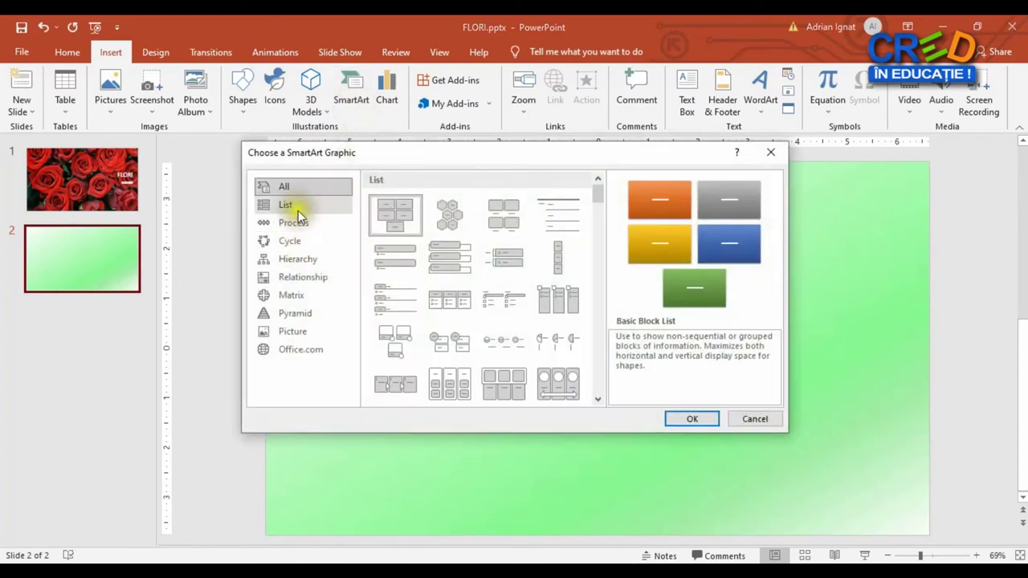
Browse the List through Matrix SmartArt layouts, then preview chart types, cancelling both
click(294, 206)
click(296, 225)
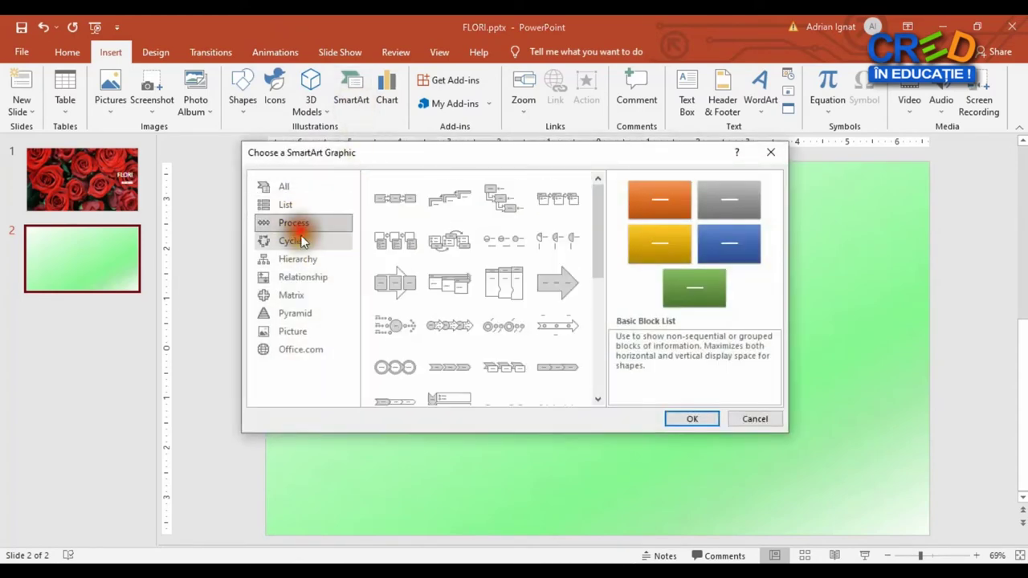
click(301, 241)
click(299, 260)
click(308, 280)
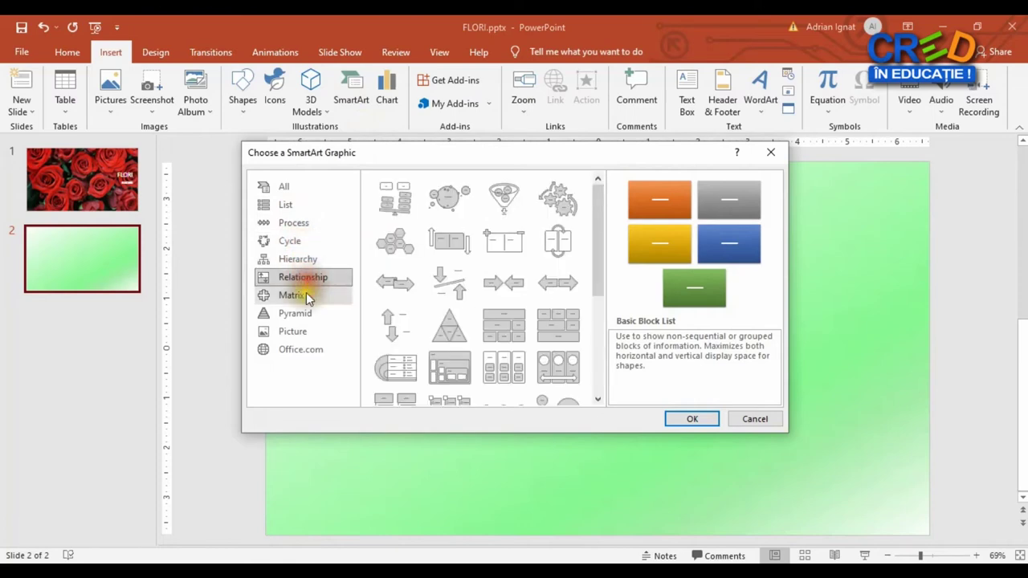
click(307, 295)
click(770, 152)
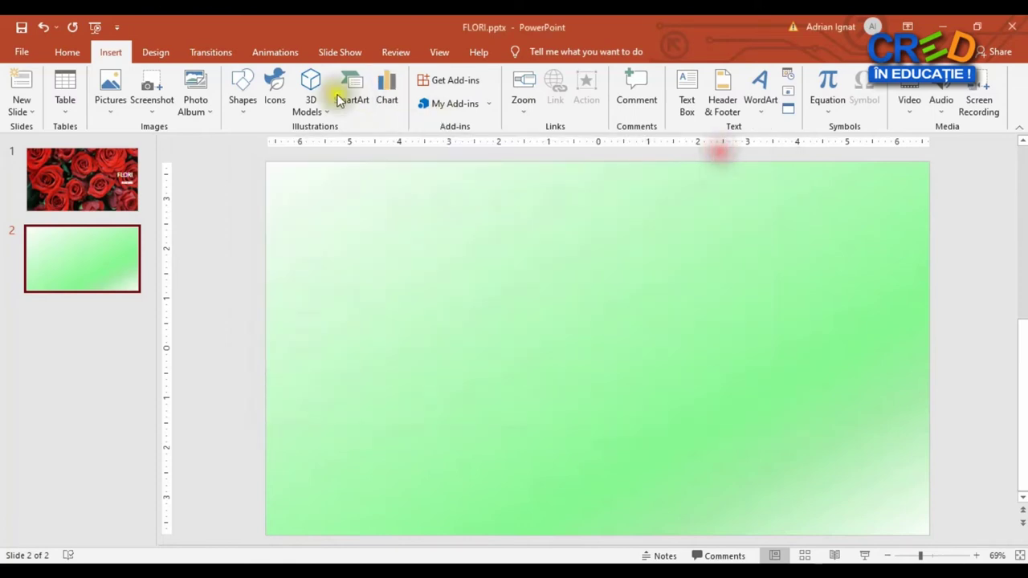
click(389, 98)
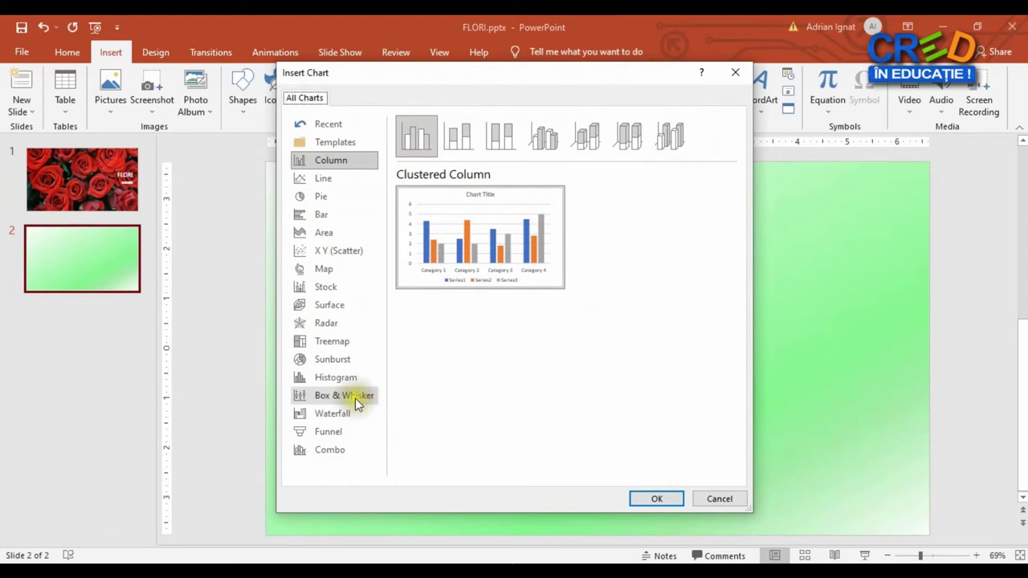
click(736, 72)
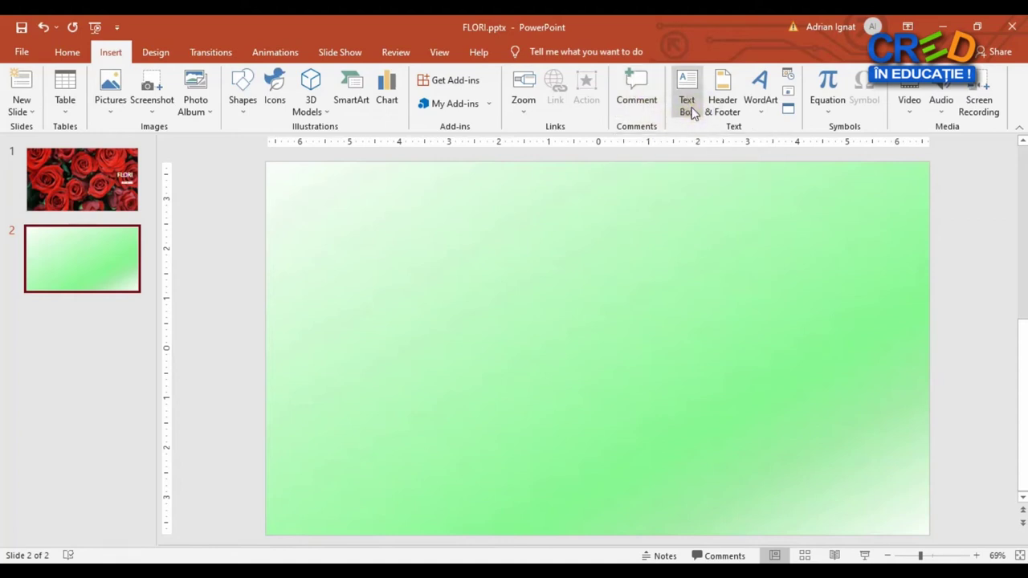
Preview the WordArt styles and the equation gallery, closing both without inserting anything
click(763, 110)
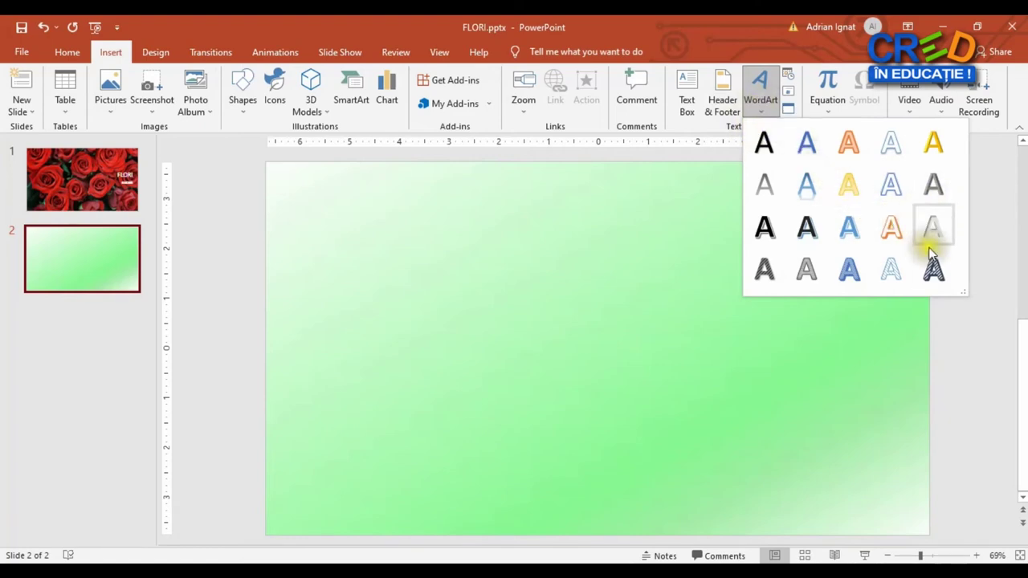
click(666, 223)
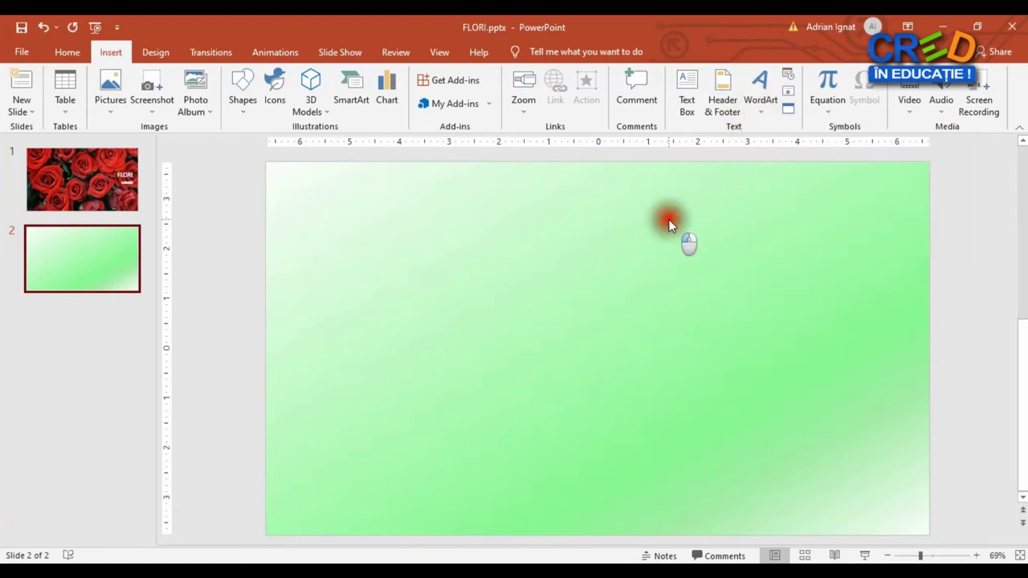
click(831, 115)
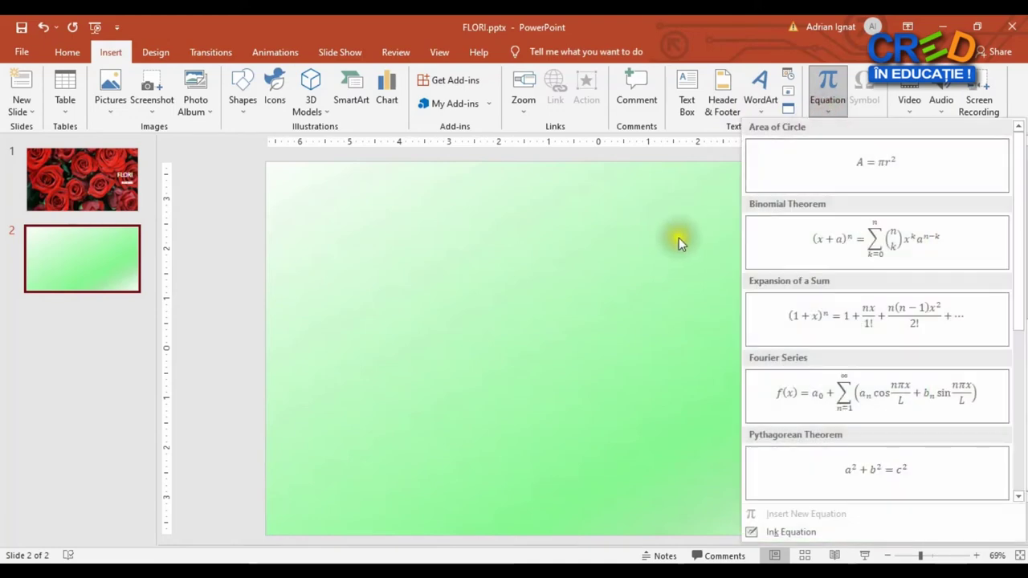
click(678, 237)
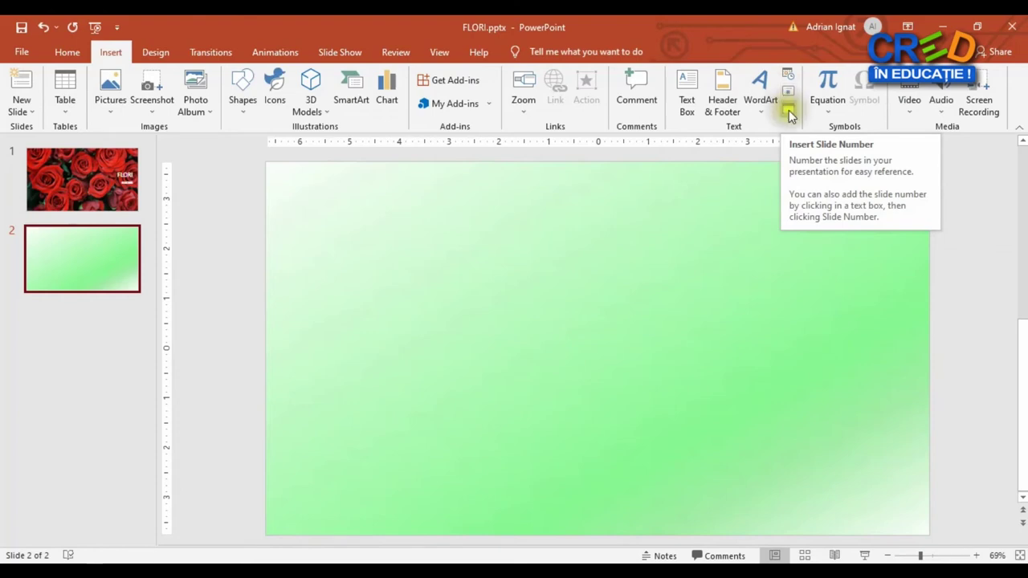
Browse the Bitmap Image and Microsoft Equation 3.0 object types, close the dialog unused, and select slide 2
click(789, 112)
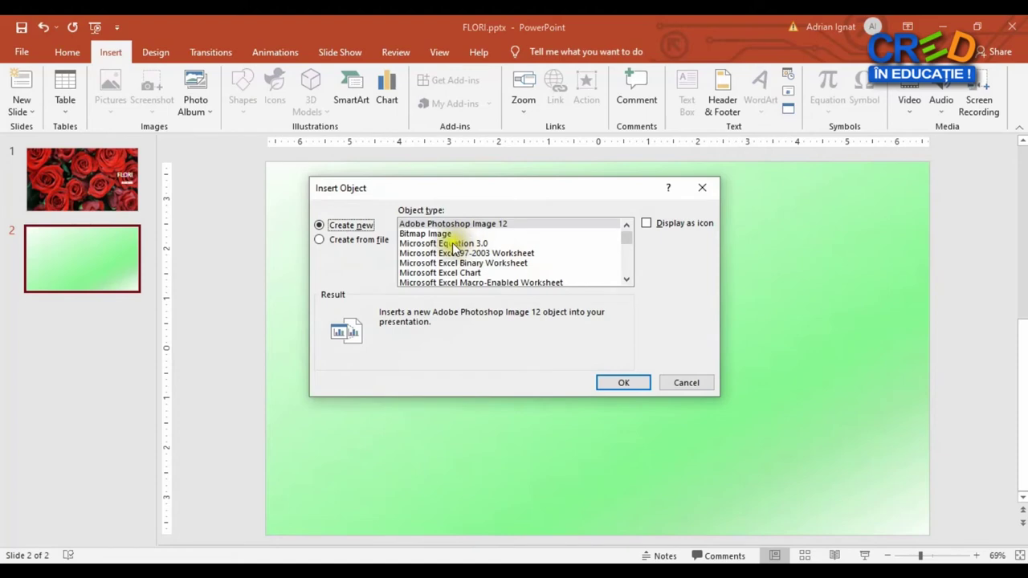
click(425, 234)
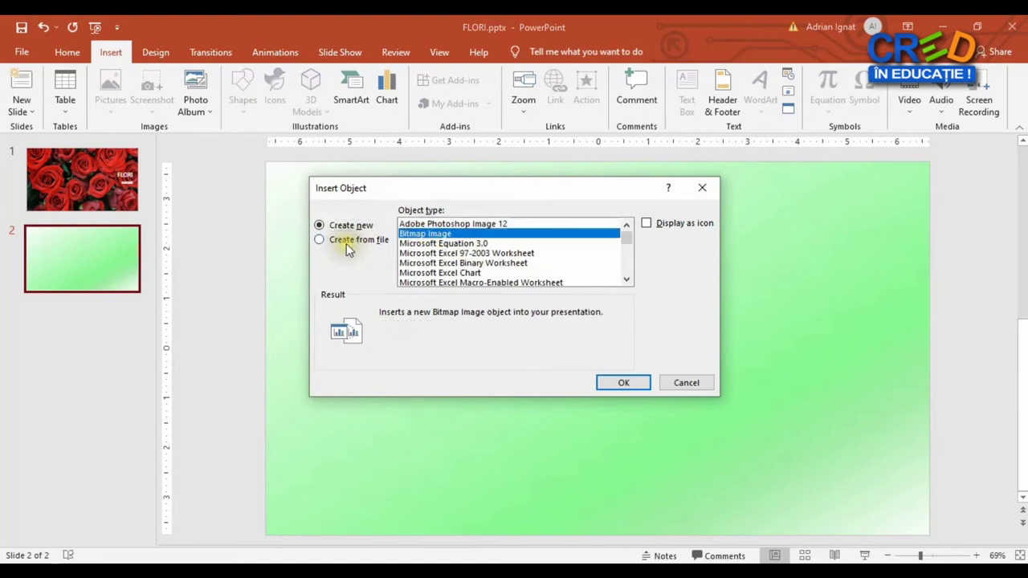
double_click(461, 244)
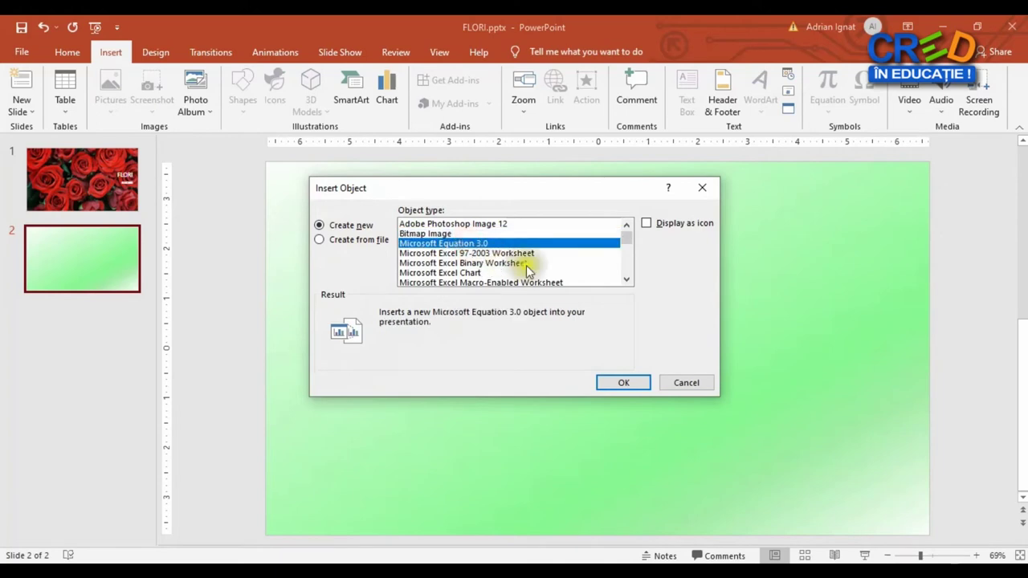
click(109, 413)
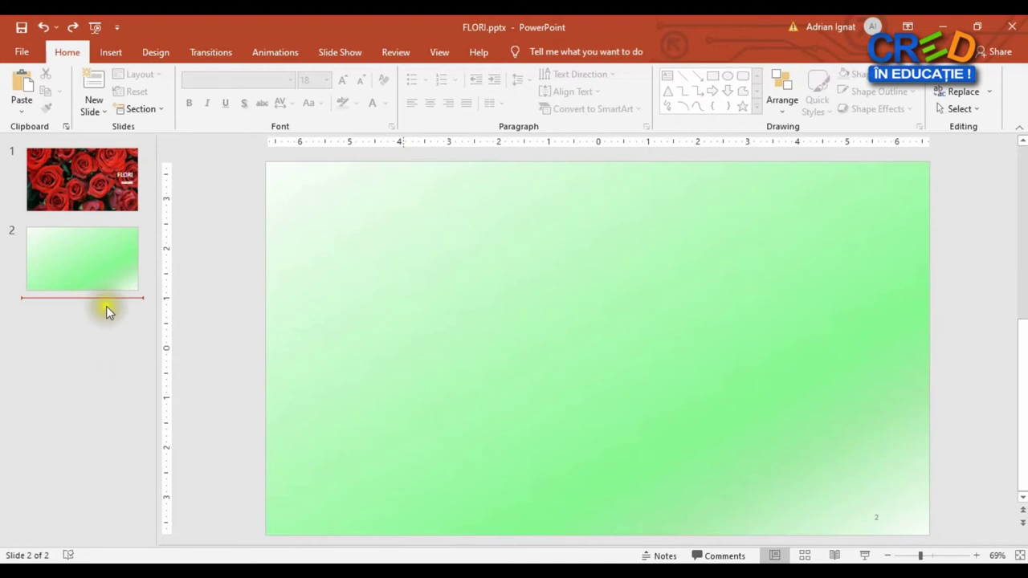
click(111, 53)
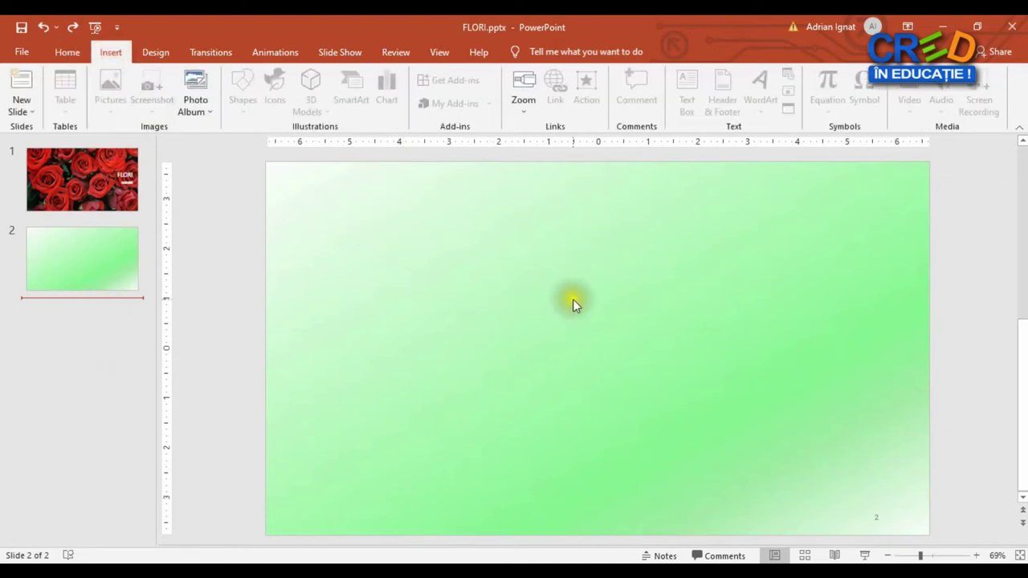
click(70, 279)
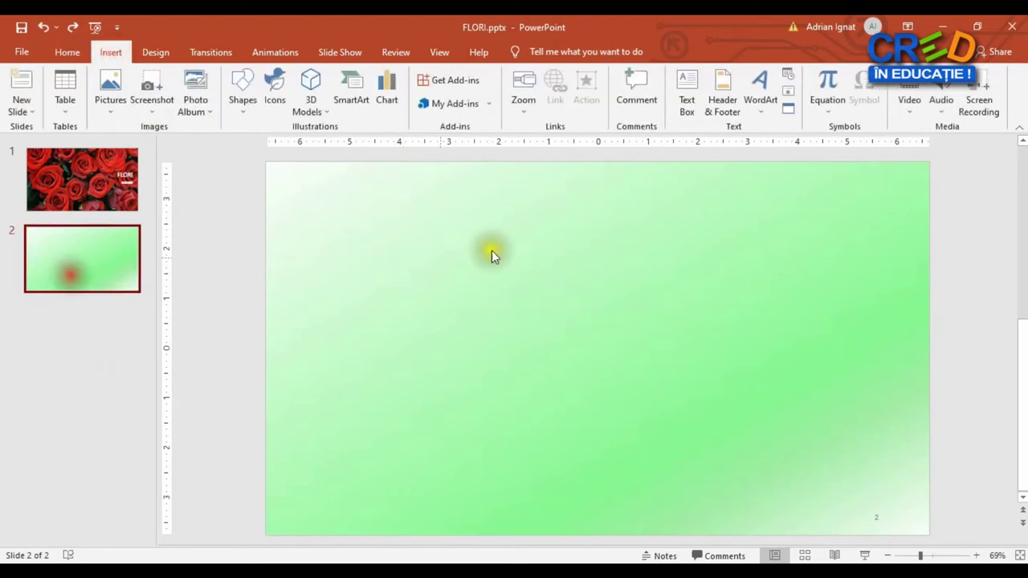
Draw a text box left of the slide centre and type LALEAUA
click(687, 95)
mouse_move(305, 283)
mouse_down()
mouse_move(585, 376)
mouse_move(655, 377)
mouse_up()
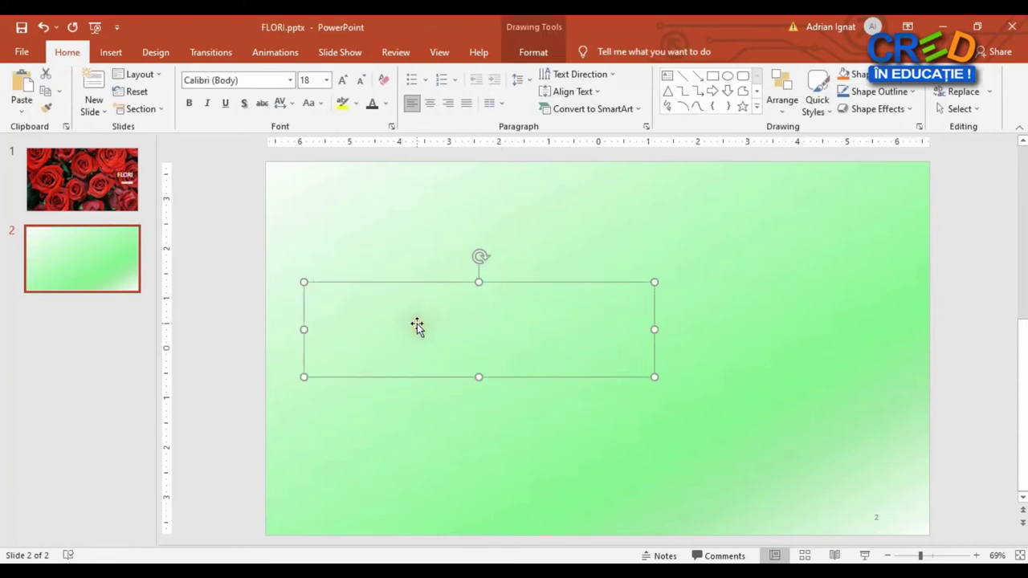
text(L)
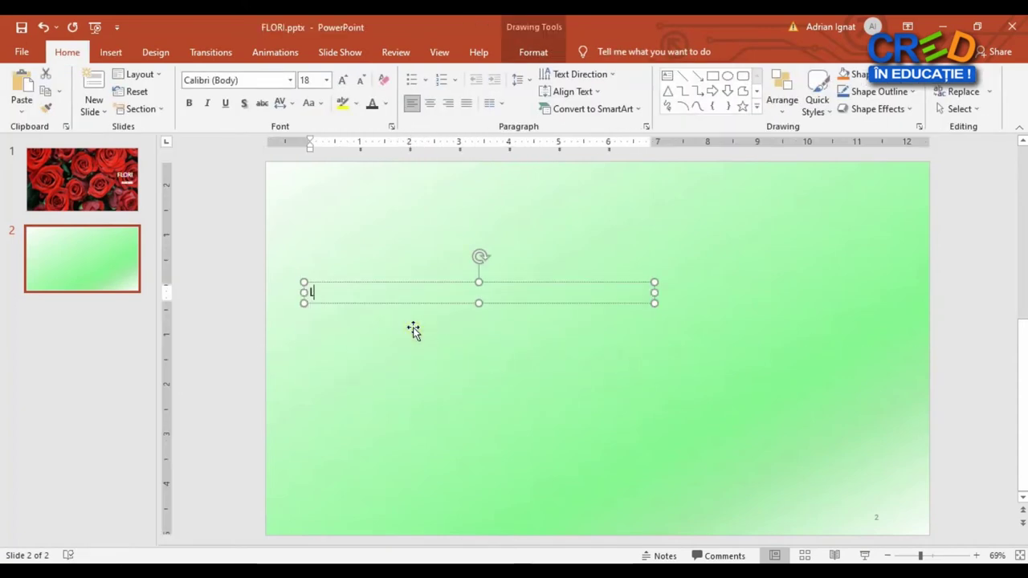
text(ALEAUA)
Format LALEAUA as 60 pt bold, shadowed text in a dark theme colour
key(ctrl+a)
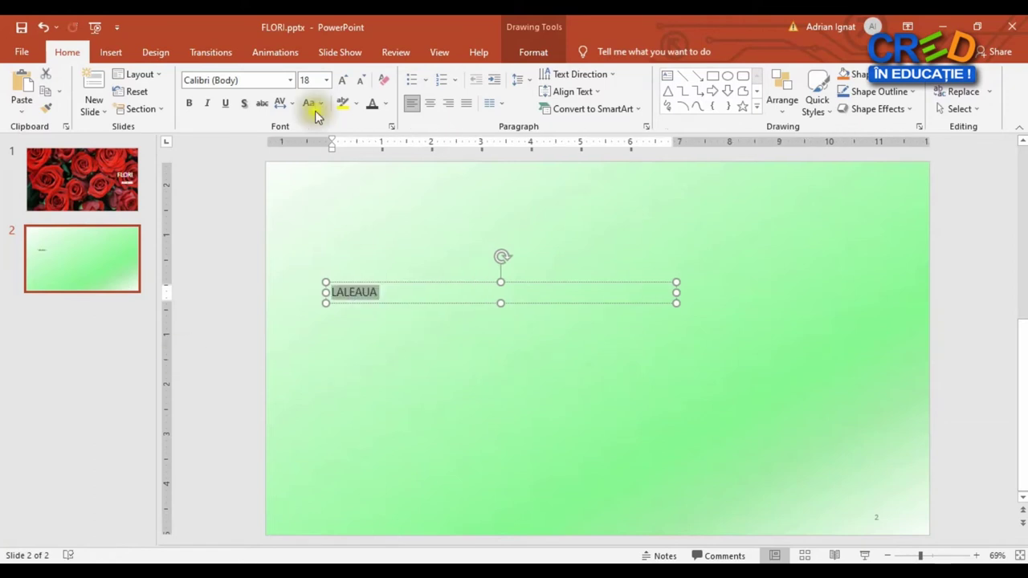
click(327, 80)
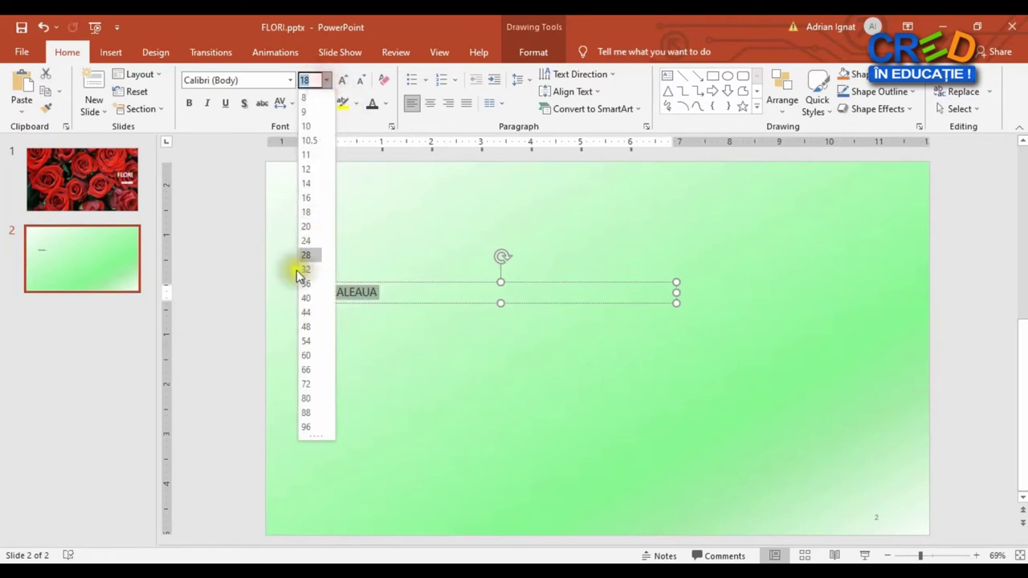
click(307, 355)
click(243, 107)
click(189, 103)
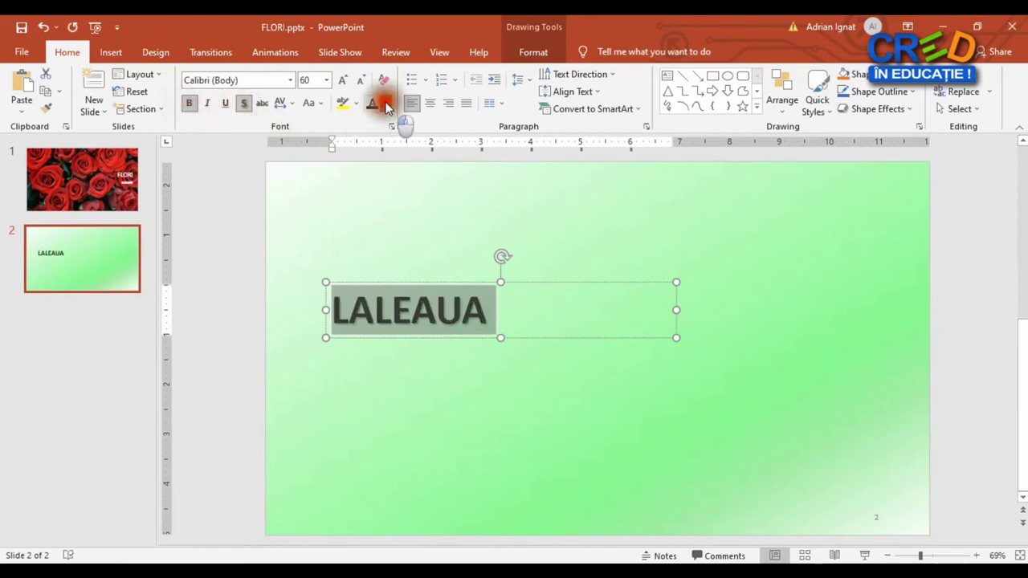
click(387, 105)
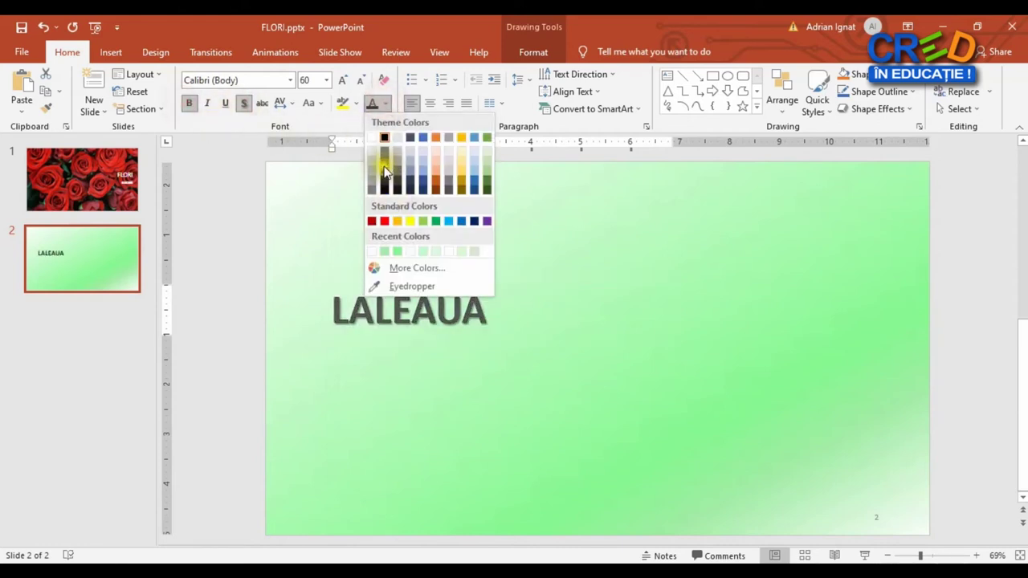
click(385, 169)
click(458, 384)
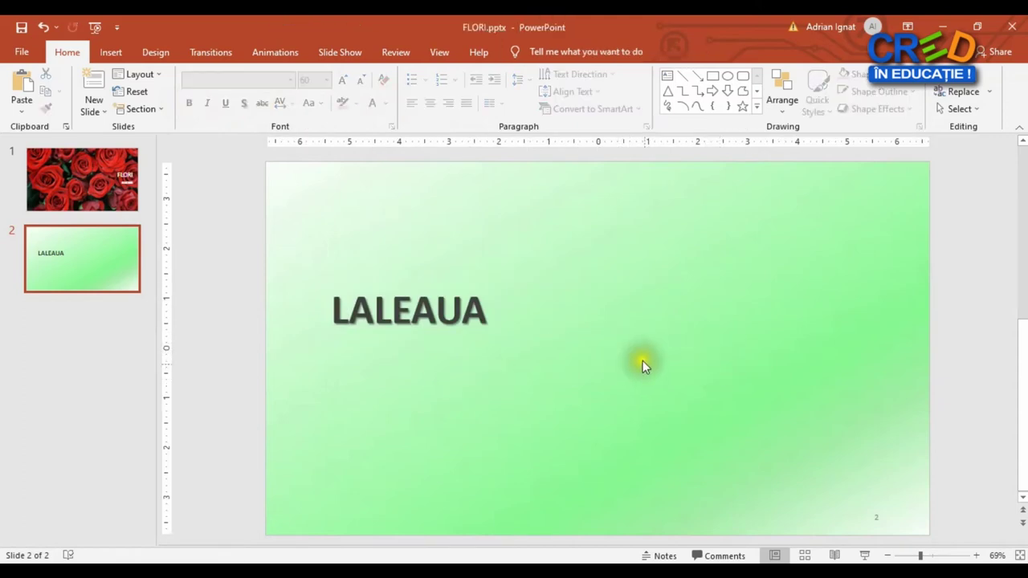
click(109, 53)
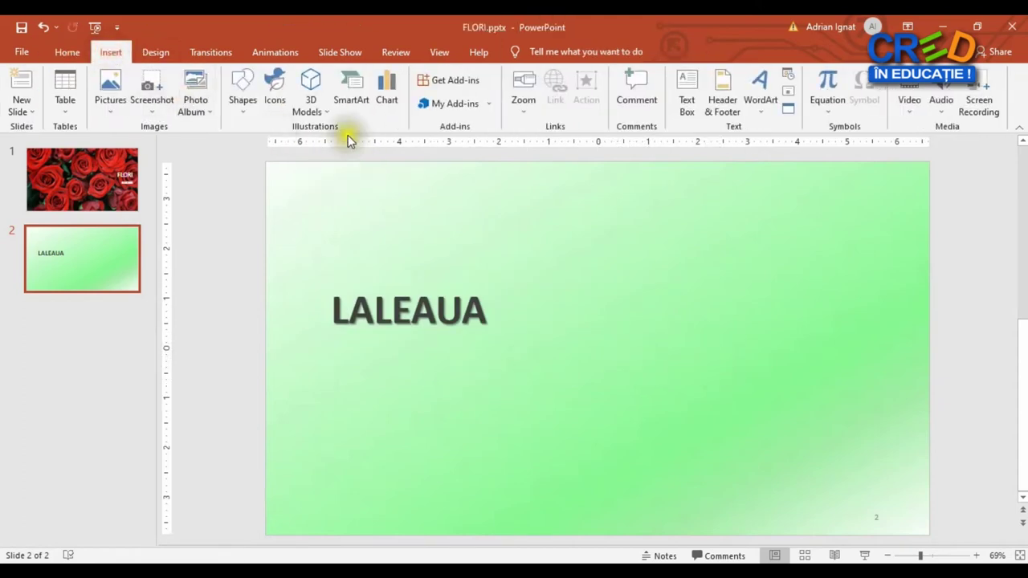
Search online 3D models for TULIP and insert the leafy pink tulip model
click(313, 110)
click(359, 163)
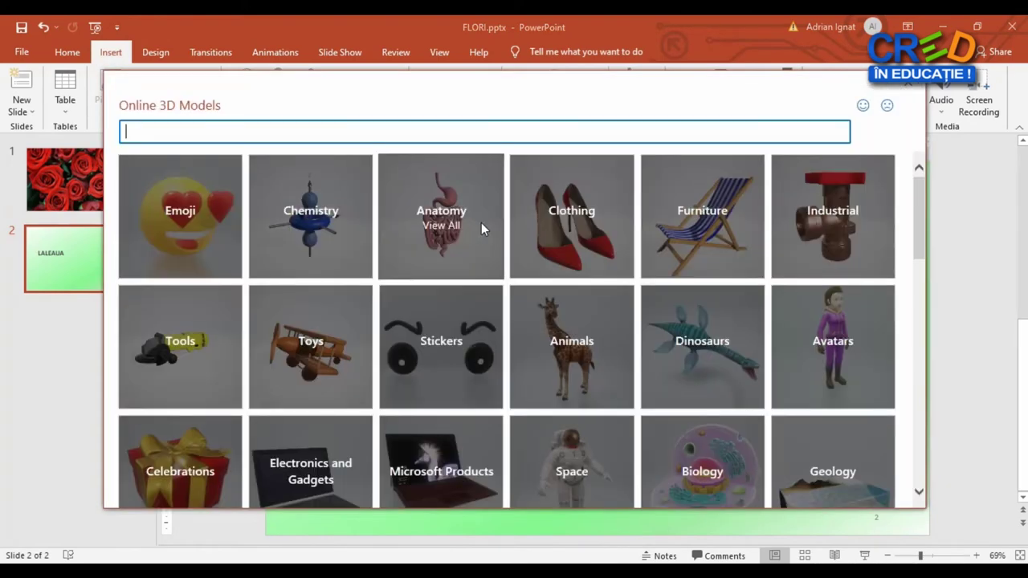
click(255, 135)
text(TUL)
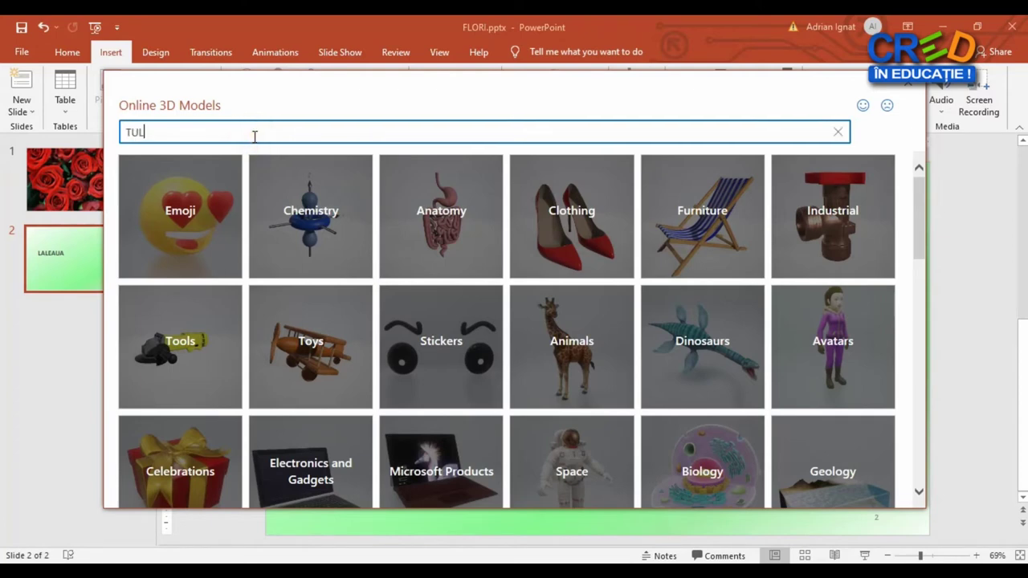
text(IP)
key(Return)
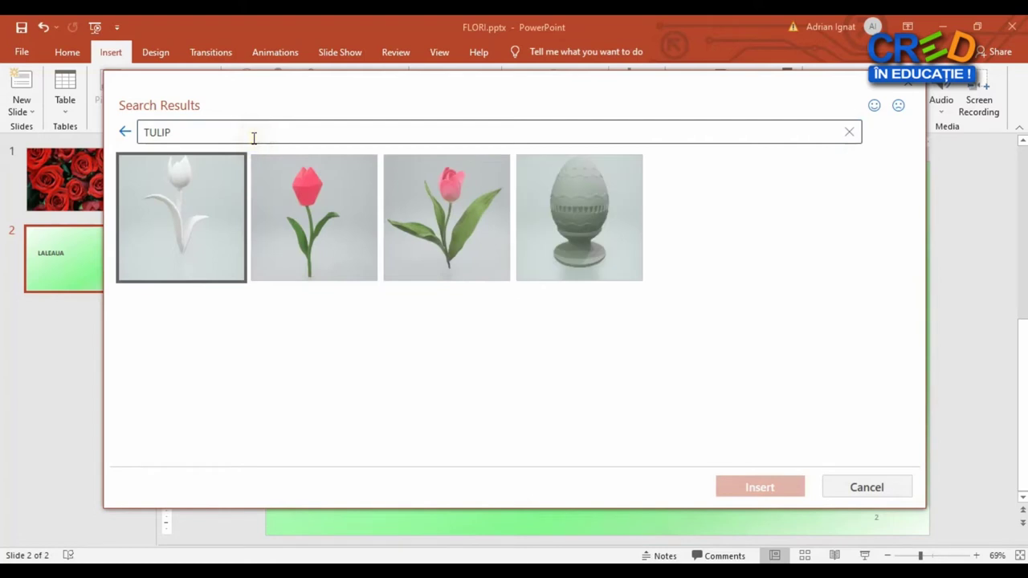
click(325, 224)
click(460, 231)
click(362, 162)
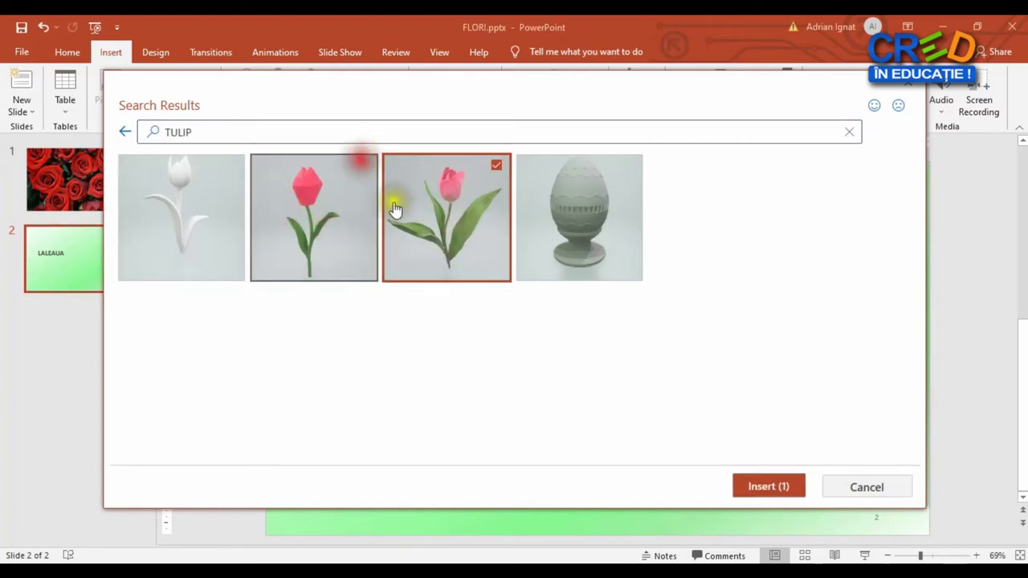
click(790, 490)
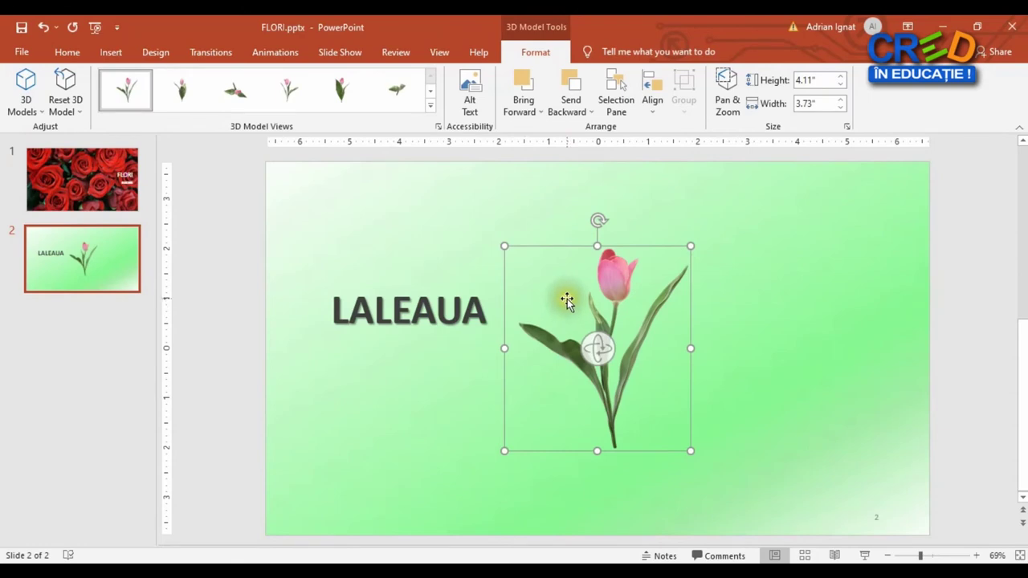
Nudge LALEAUA right, move the tulip right, enlarge it to about 5.2" and tilt it slightly
click(592, 291)
drag(591, 292, 616, 289)
click(618, 264)
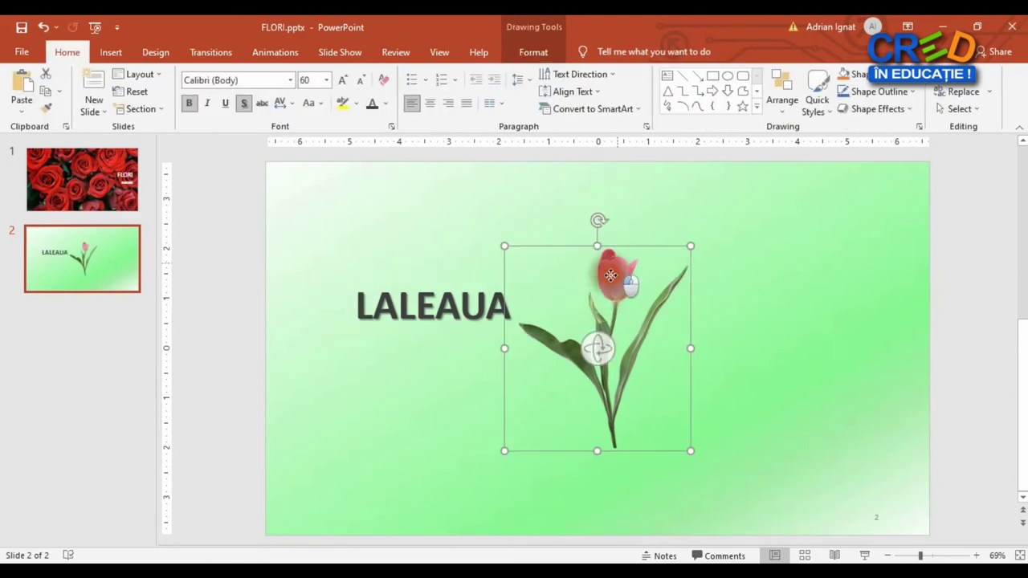
drag(725, 264, 659, 276)
mouse_move(739, 306)
mouse_down()
mouse_move(721, 254)
mouse_move(697, 230)
mouse_up()
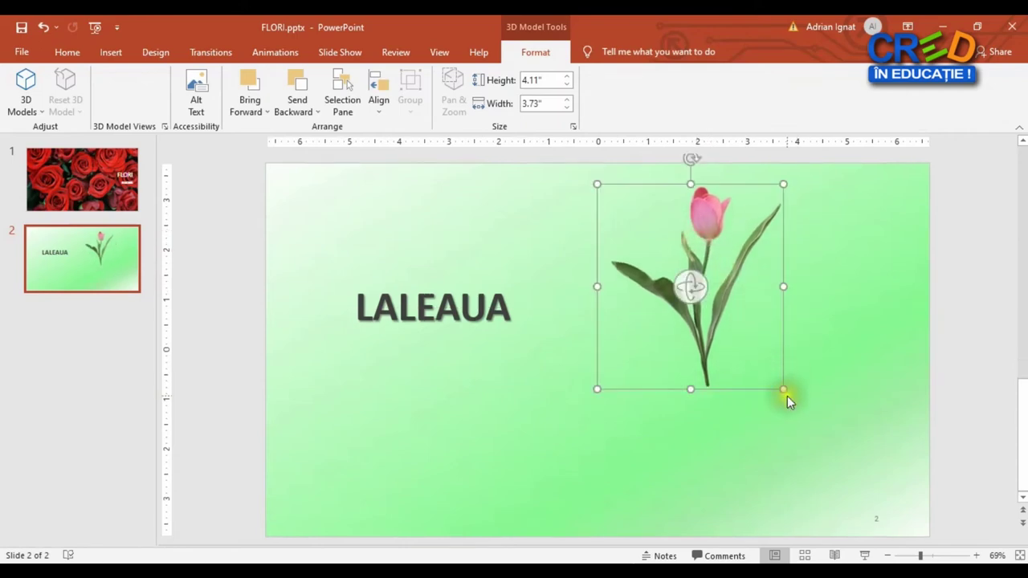
drag(784, 389, 856, 461)
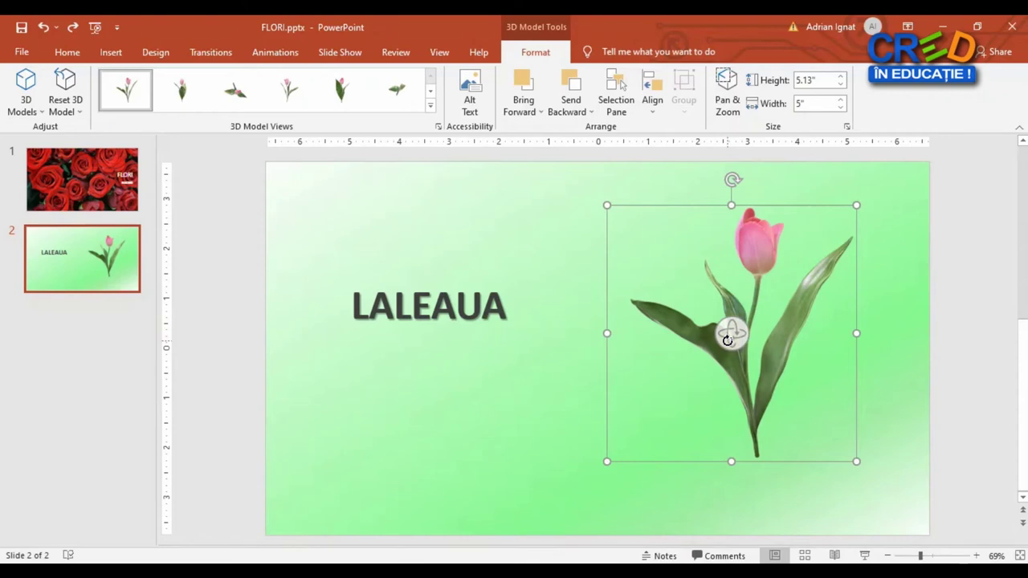
mouse_move(727, 340)
mouse_down()
mouse_move(798, 382)
mouse_move(728, 368)
mouse_up()
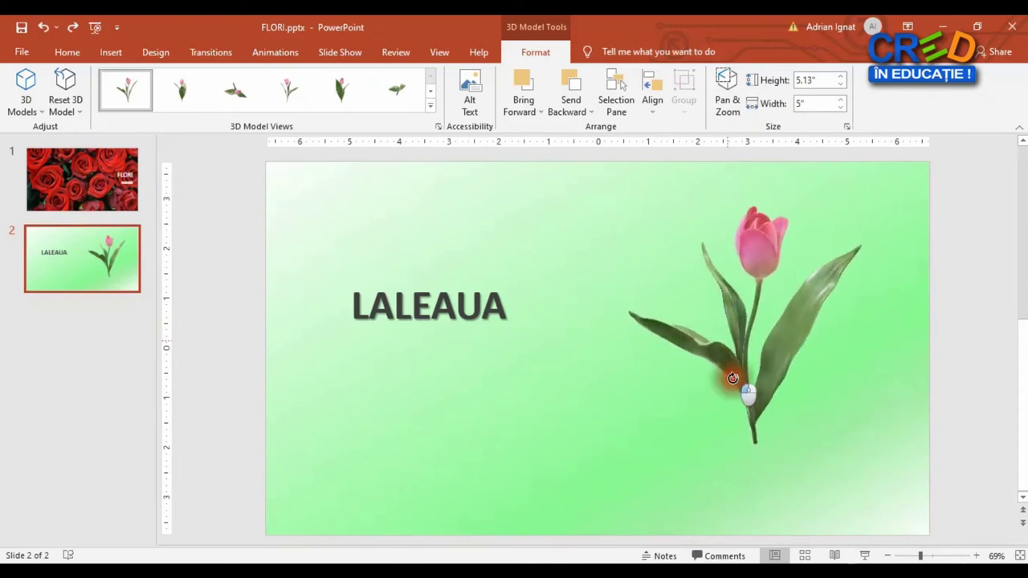
drag(727, 367, 725, 356)
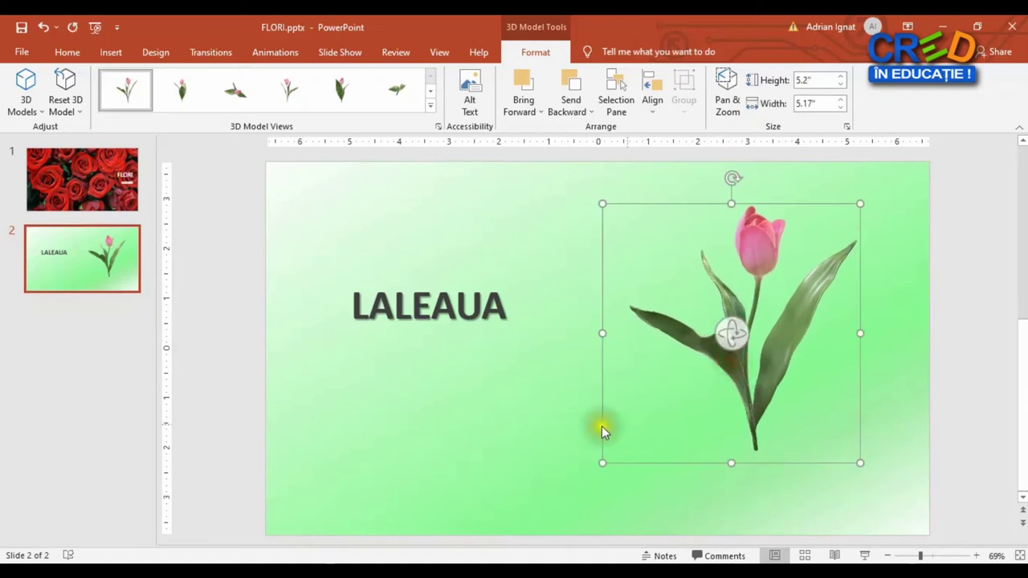
click(469, 437)
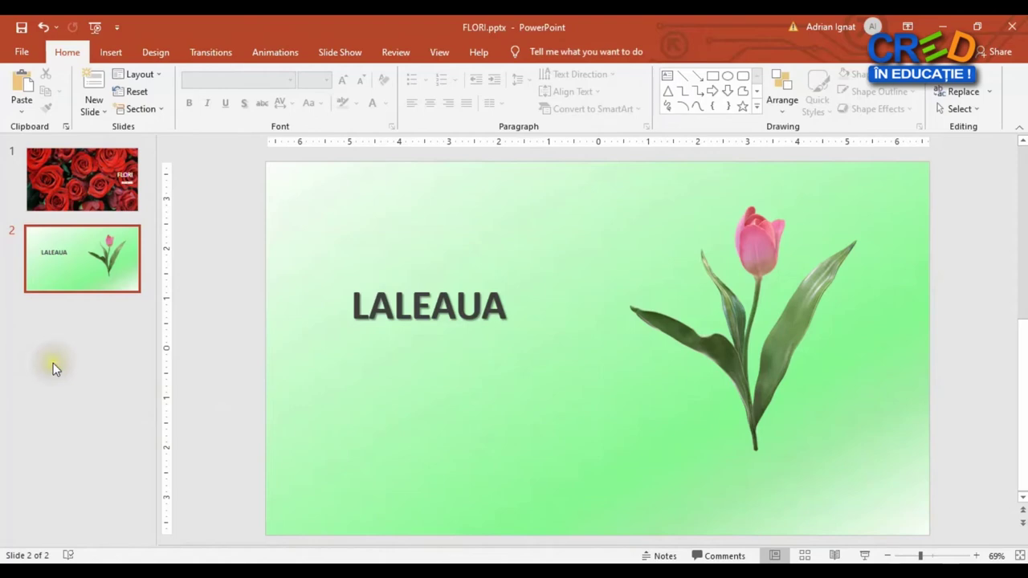
Copy slide 2 and paste it below as slide 3 using Keep Source Formatting
click(111, 53)
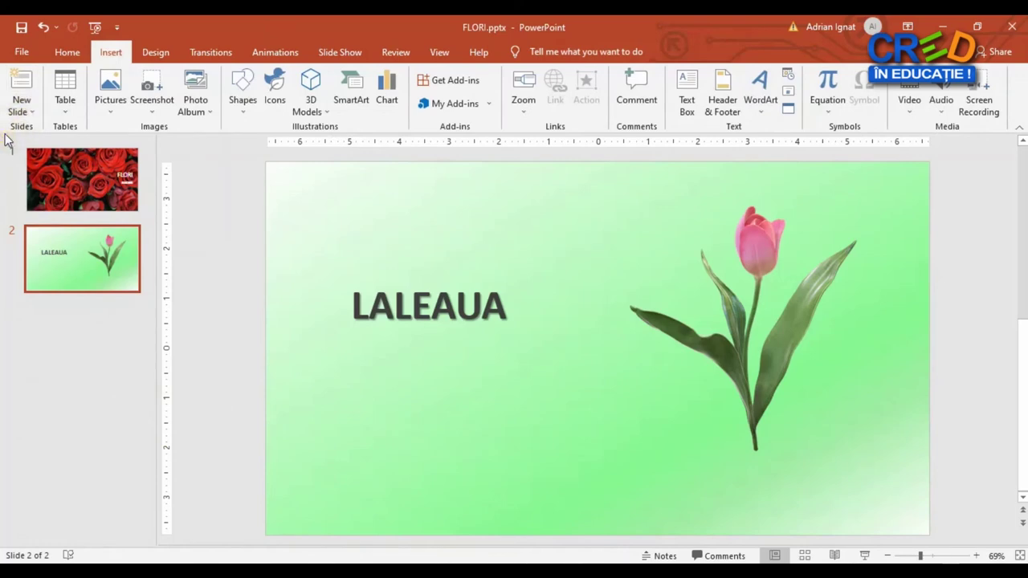
click(79, 355)
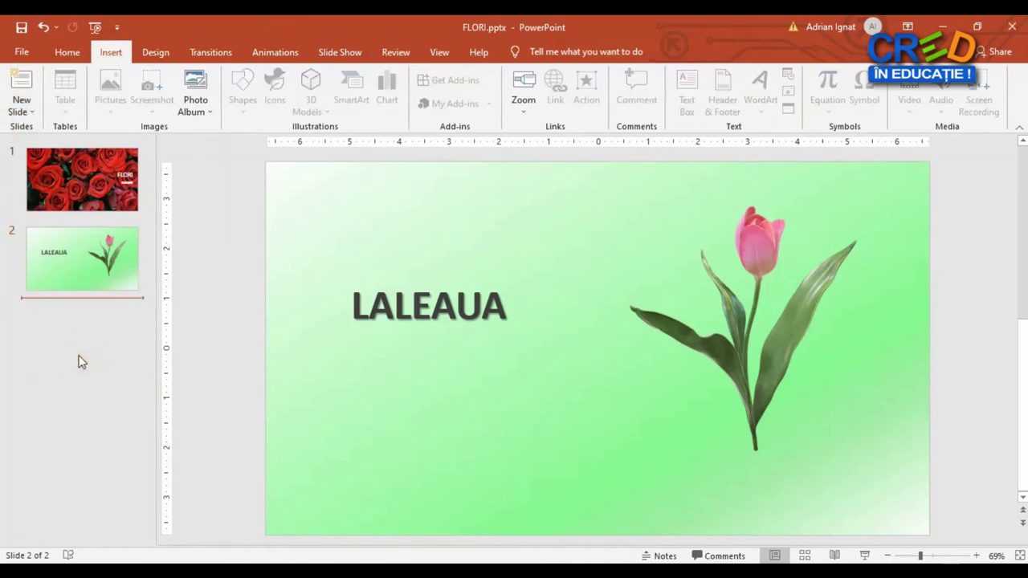
right_click(77, 238)
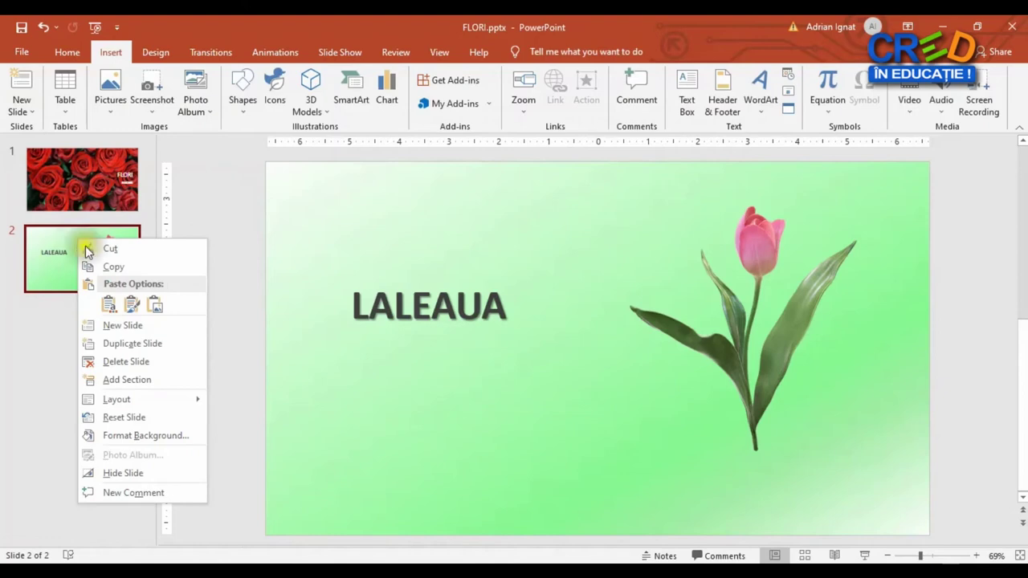
click(124, 272)
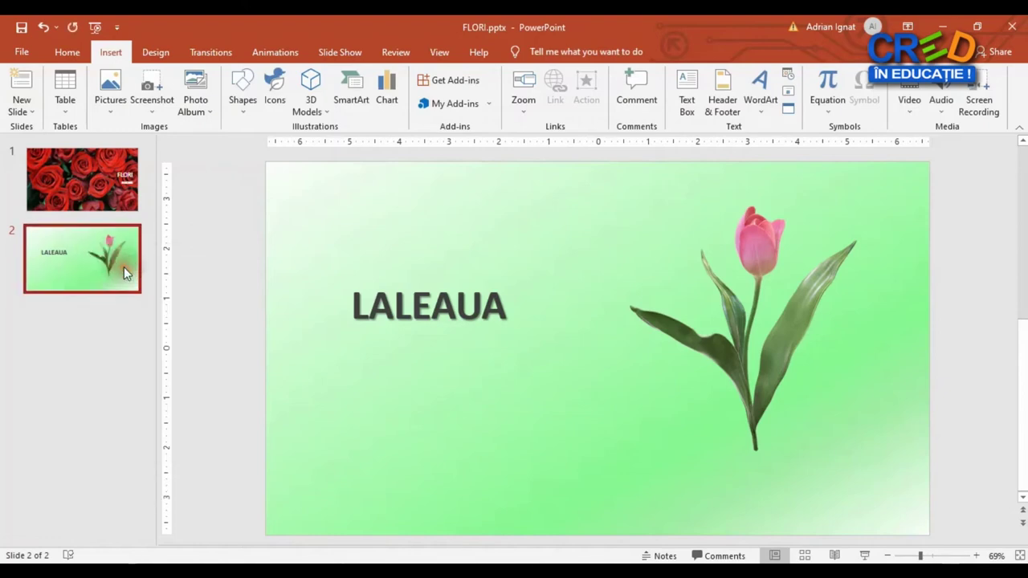
right_click(56, 378)
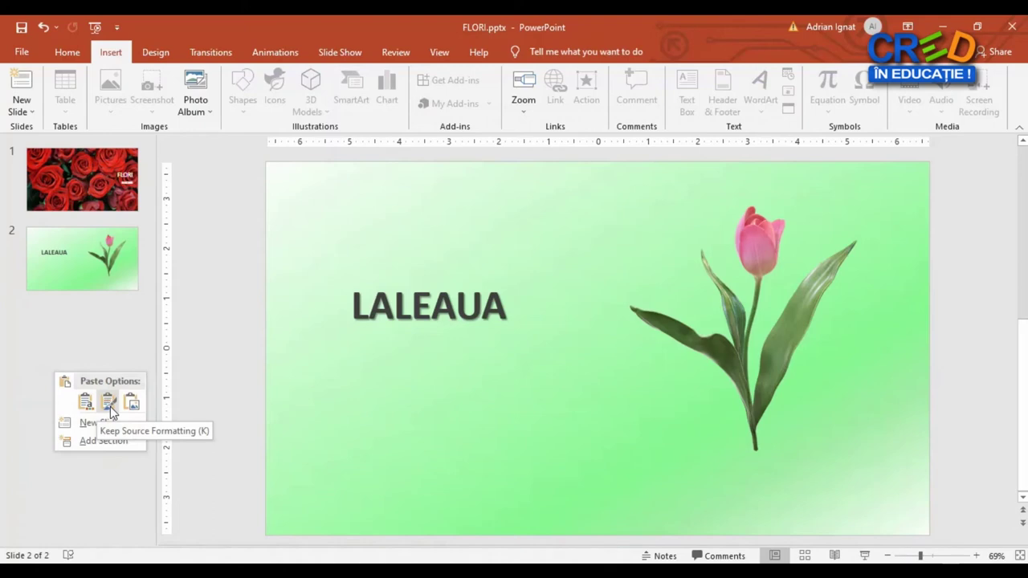
click(110, 403)
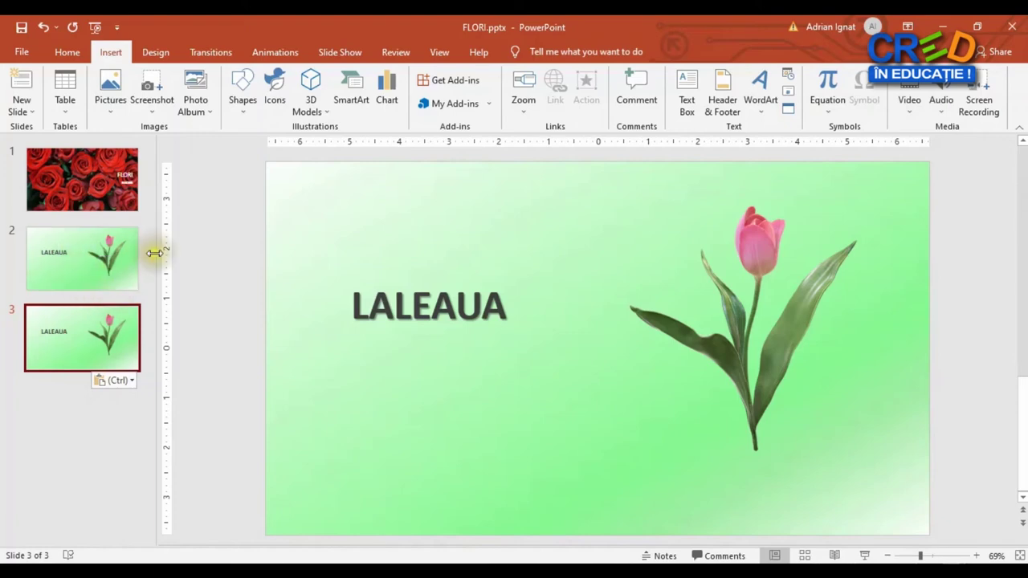
click(503, 485)
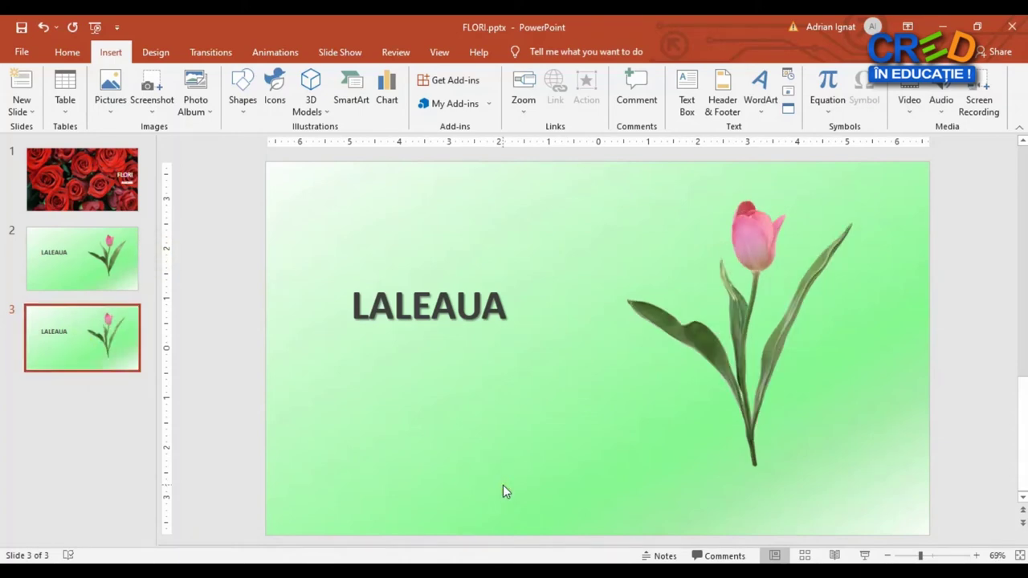
click(503, 483)
Delete the tulip 3D model from slide 3
click(177, 340)
click(578, 409)
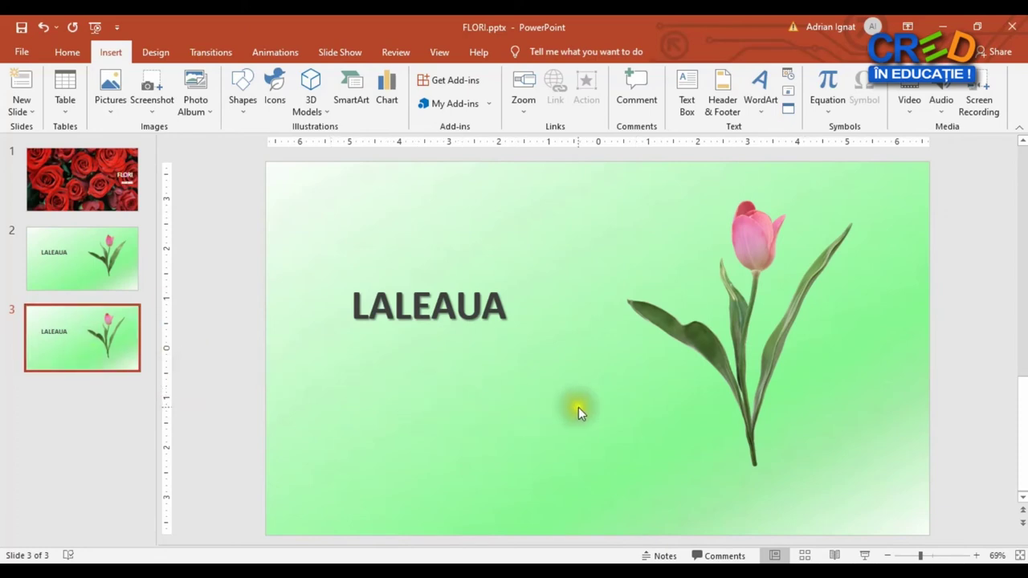
click(750, 267)
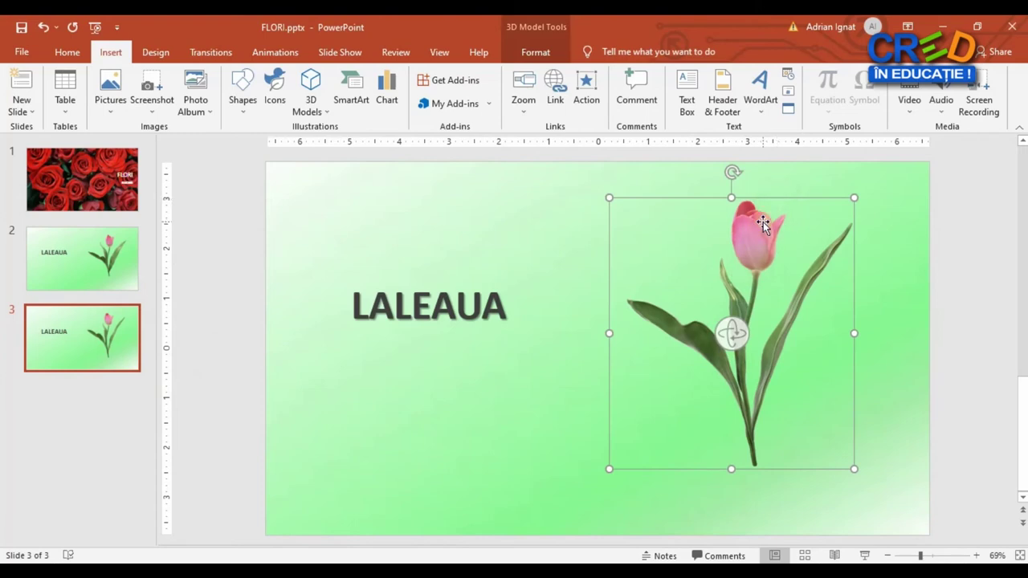
key(Delete)
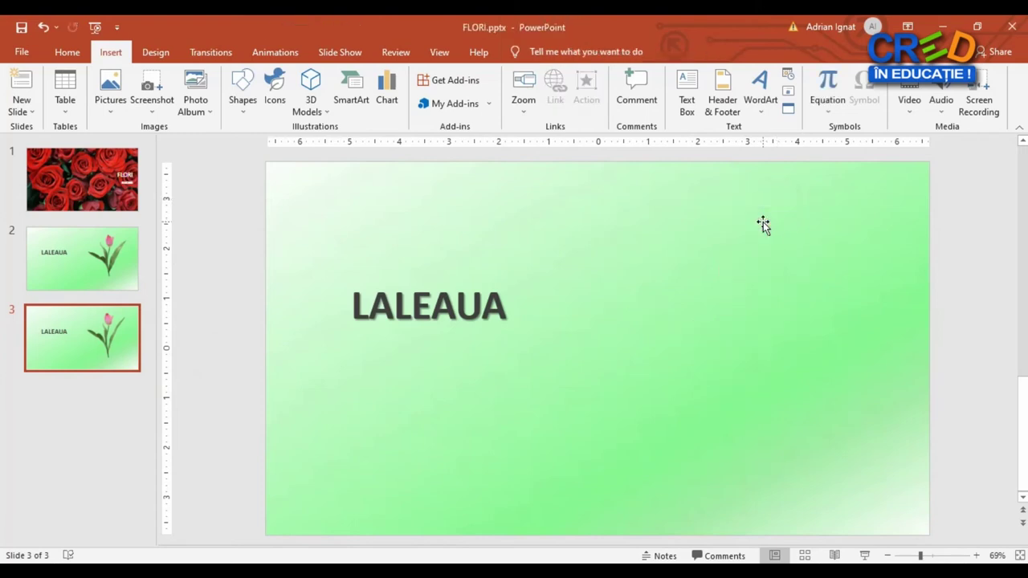
Replace the title text LALEAUA with MAGNOLIE
click(454, 309)
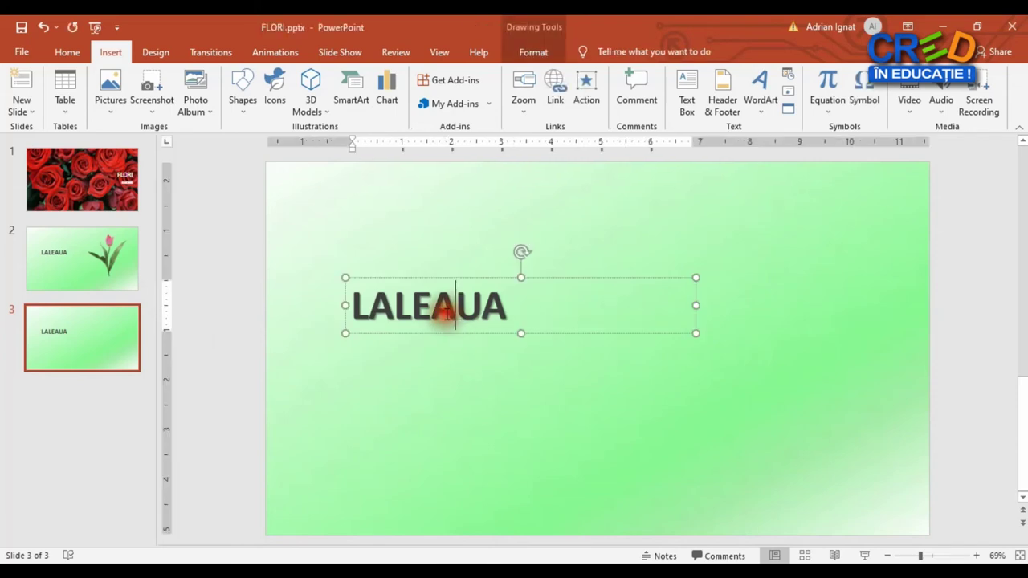
drag(508, 307, 501, 301)
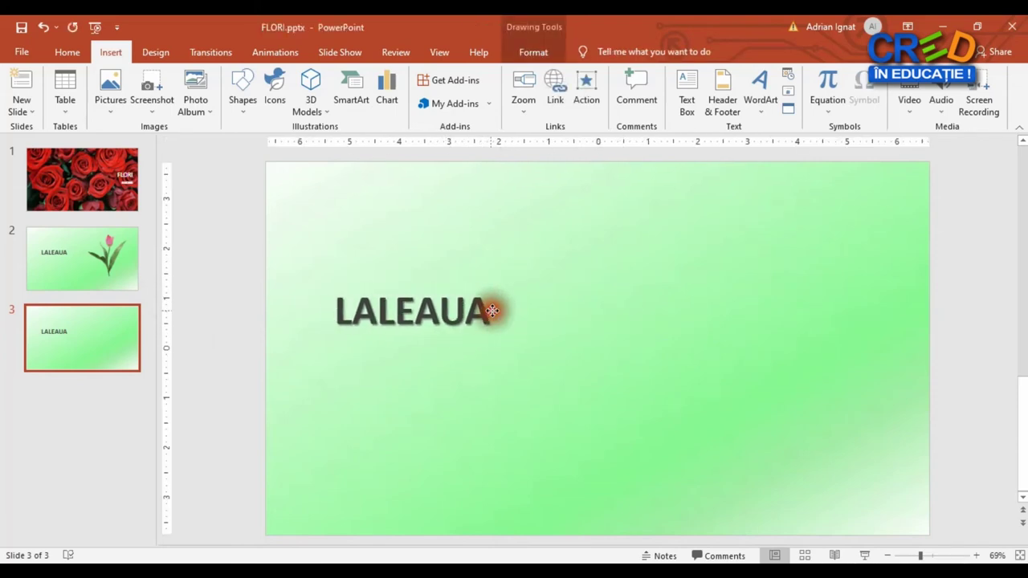
click(503, 304)
drag(507, 306, 358, 306)
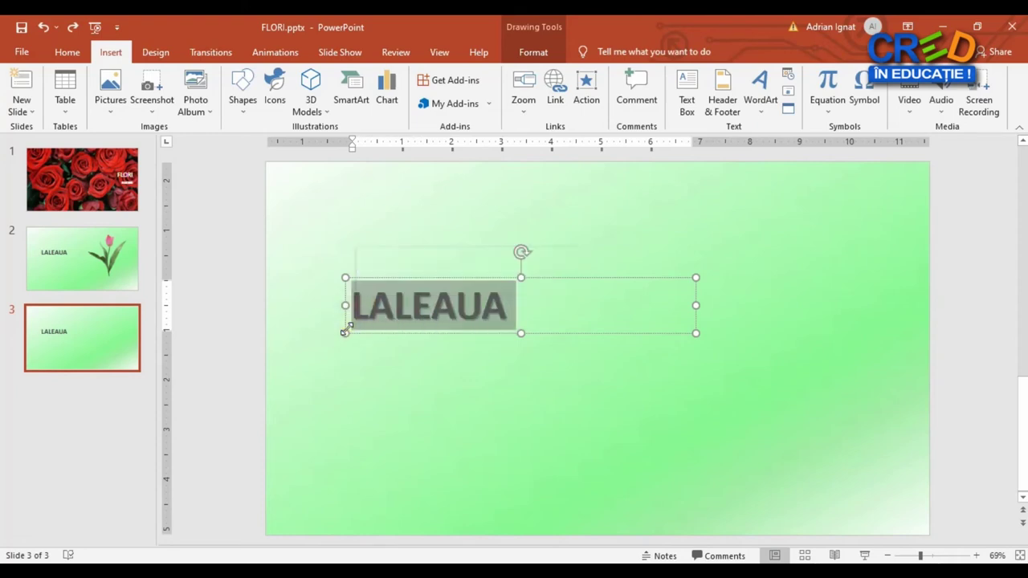
text(MAGN)
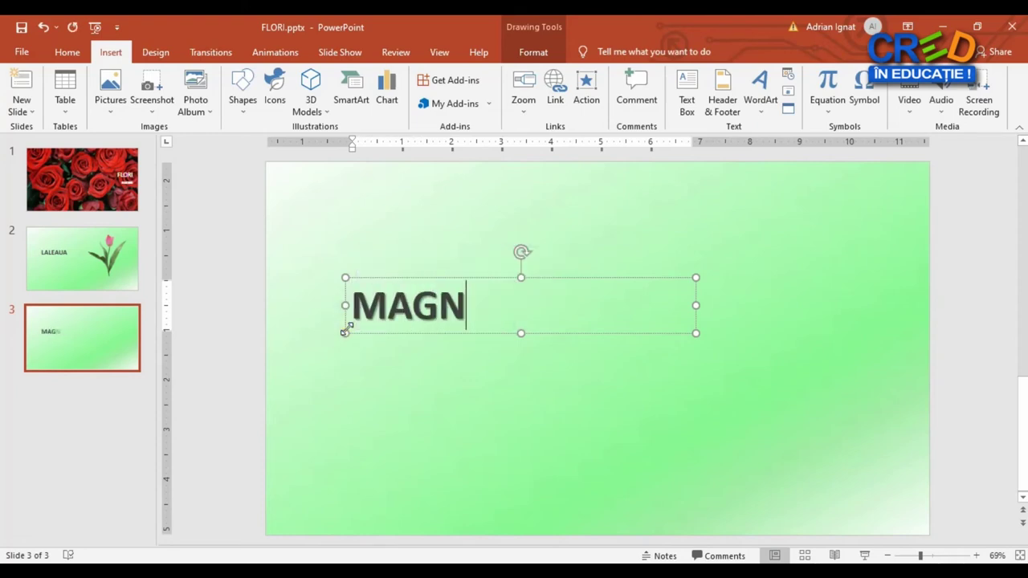
text(OLIE)
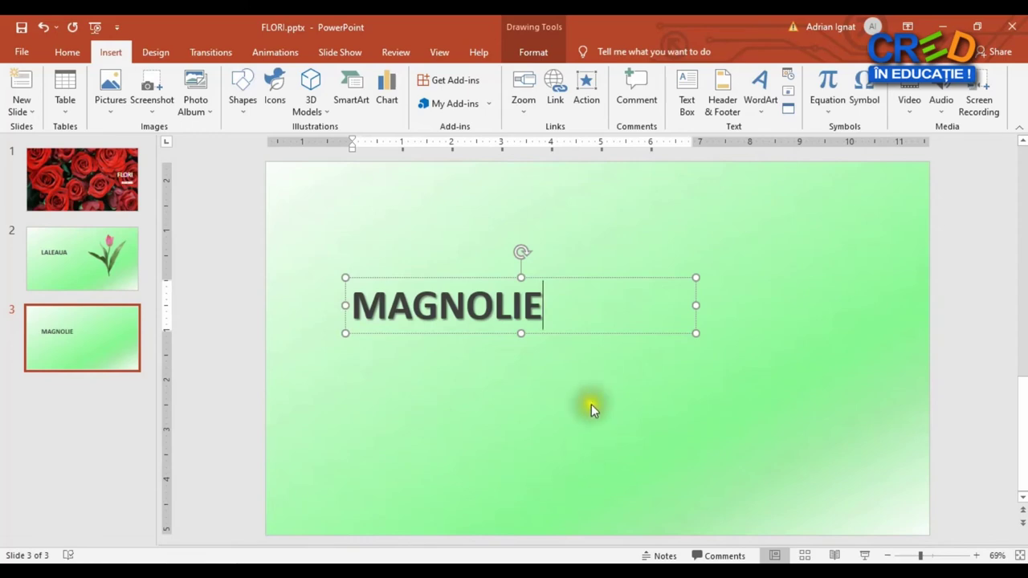
click(584, 406)
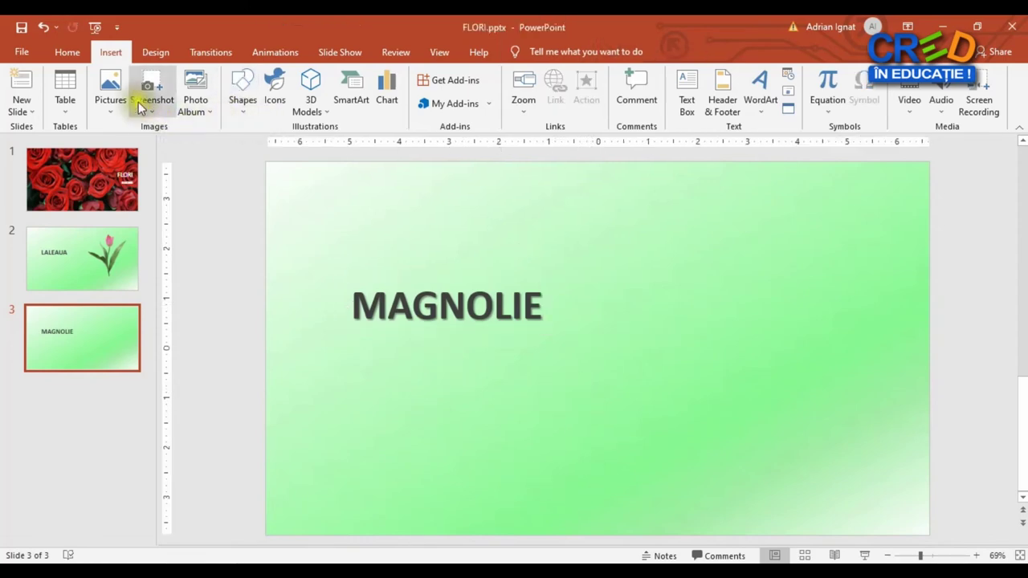
click(111, 95)
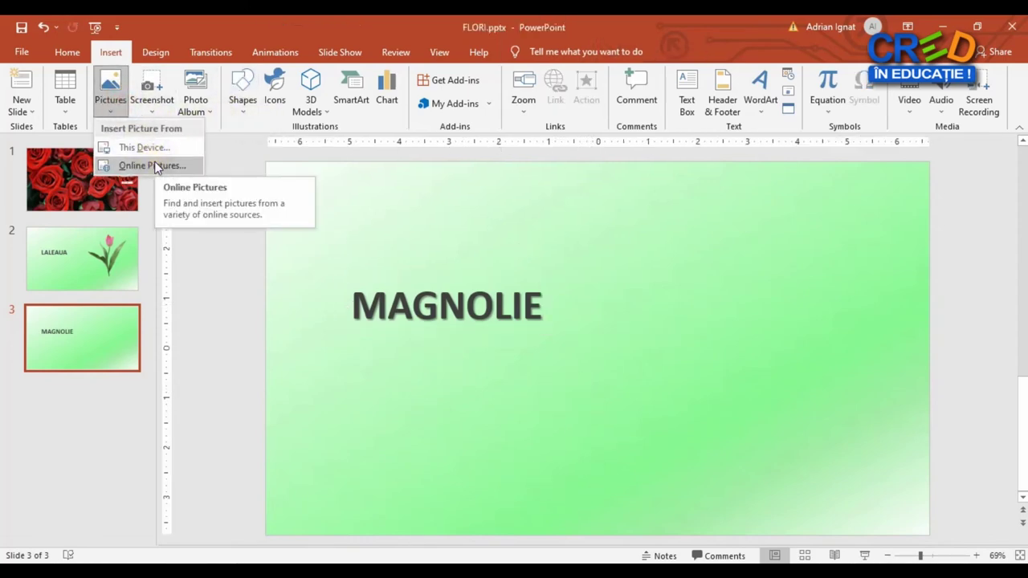
Insert the first white magnolia photo from an online MAGNOLIA search onto the slide's right half
click(155, 165)
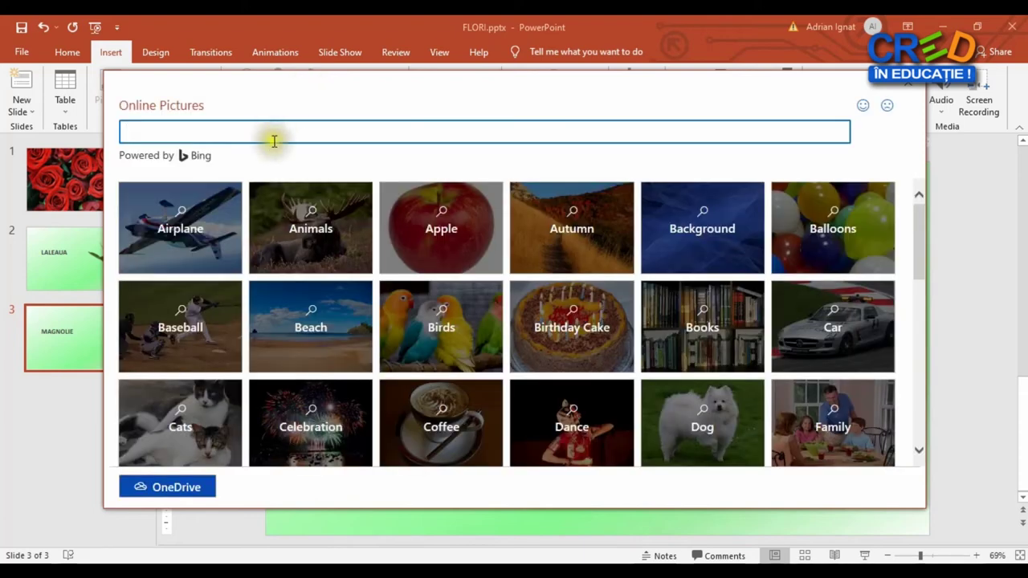
click(274, 131)
text(MAGNO)
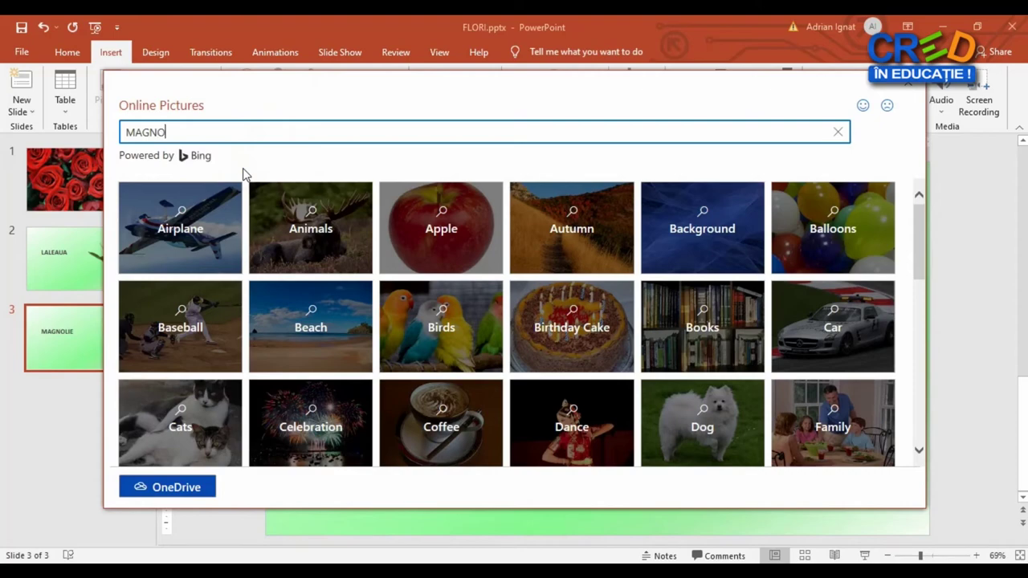
text(E)
key(Return)
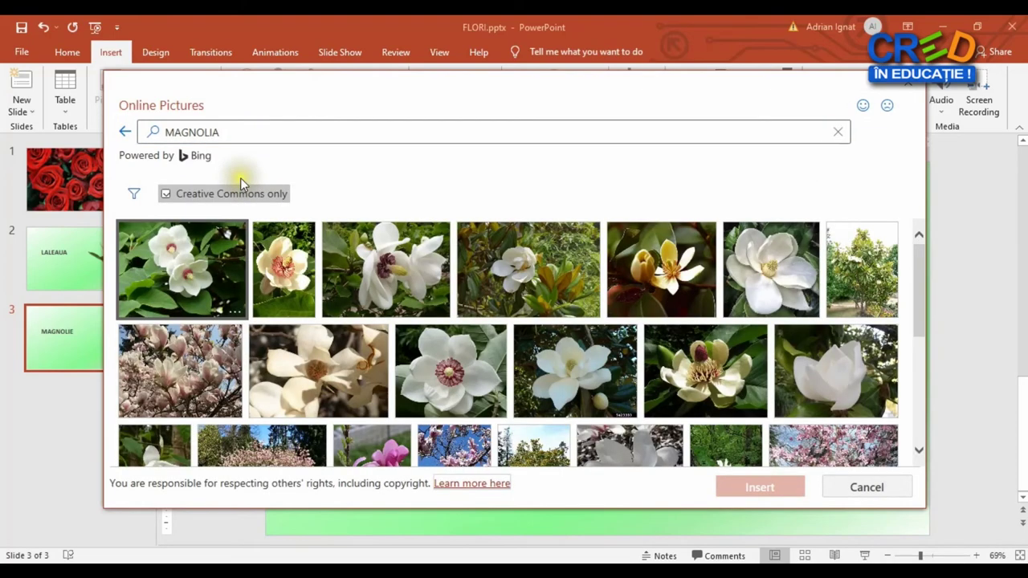
click(190, 269)
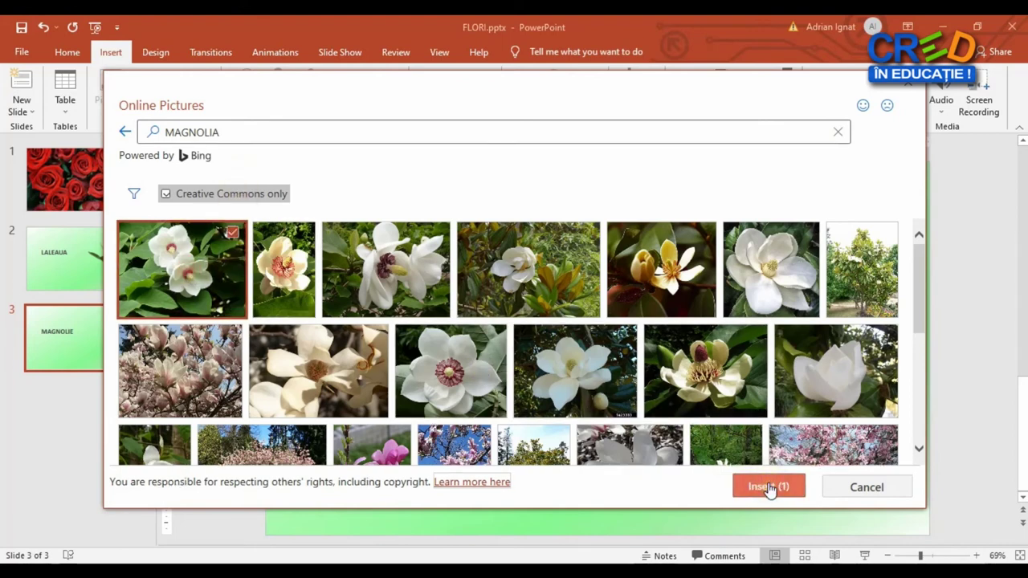
click(770, 487)
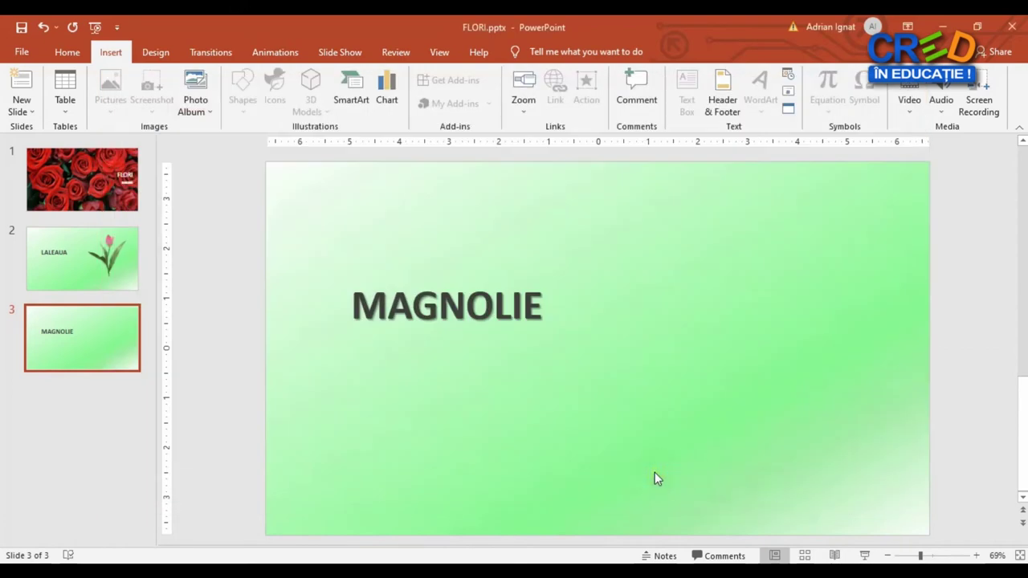
drag(565, 328, 714, 314)
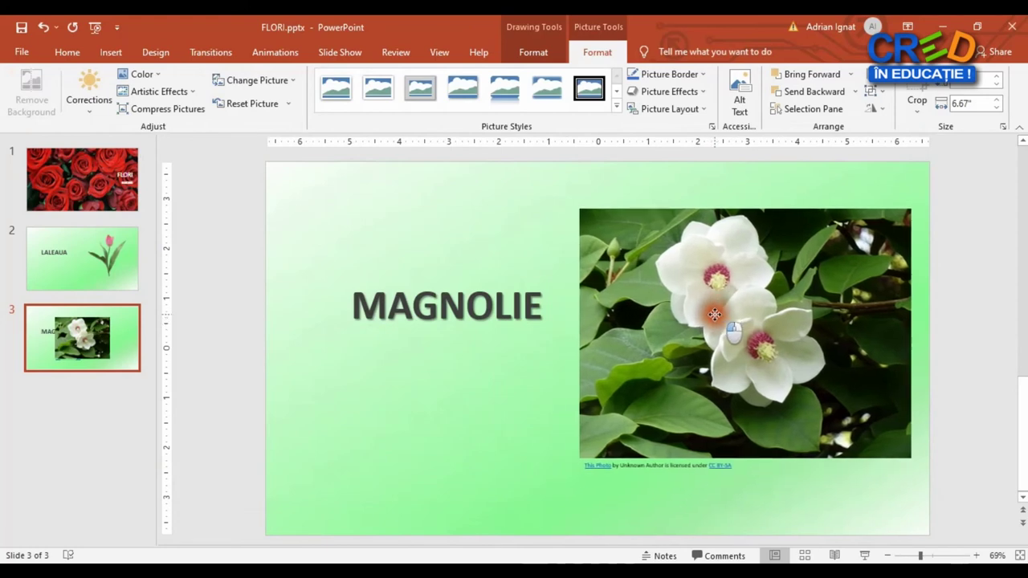
drag(714, 314, 686, 307)
key(Escape)
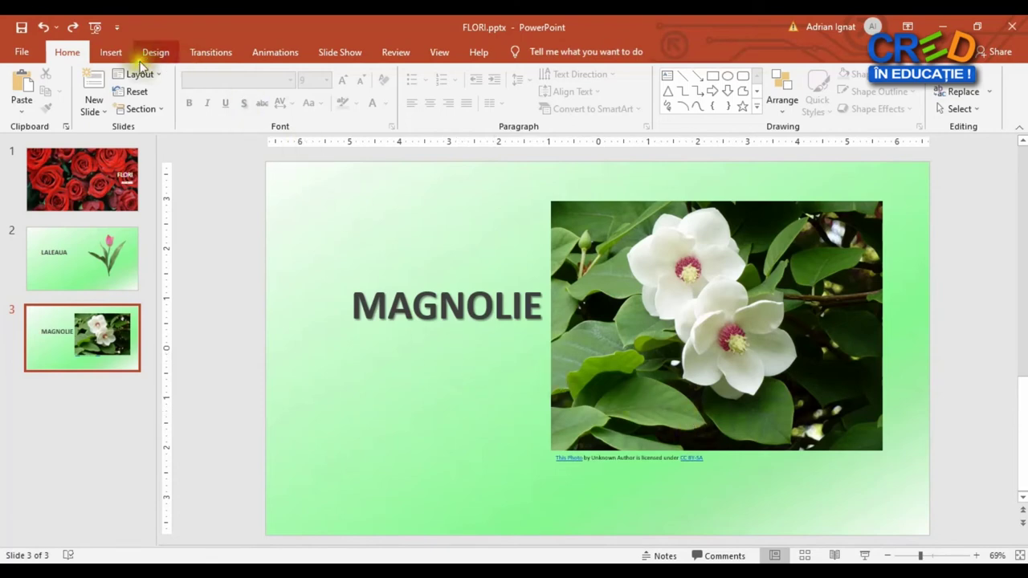
click(112, 52)
Insert the large white and yellow-white magnolia photos from an online MAGNOLIA search and move them left
click(112, 85)
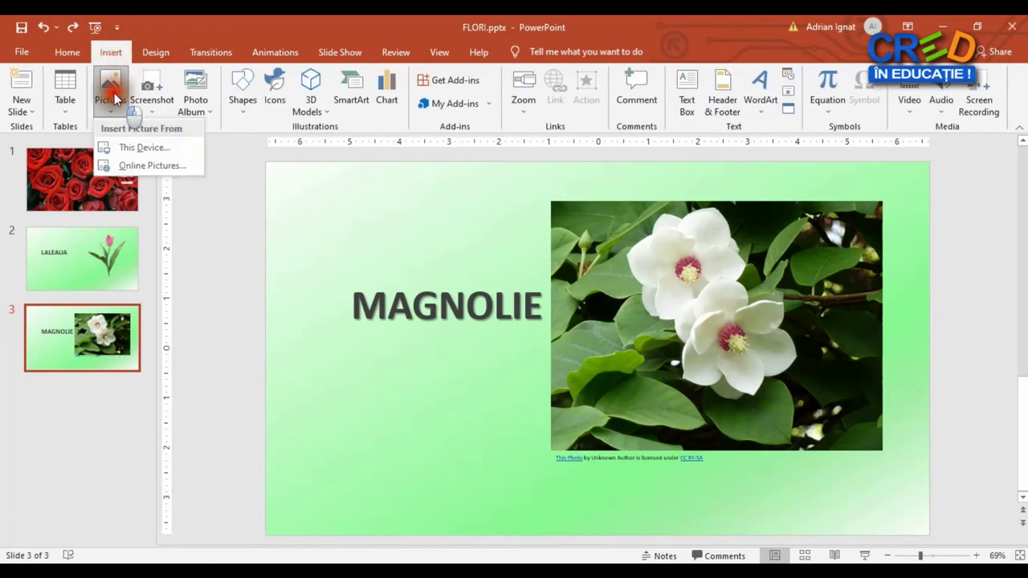
click(153, 168)
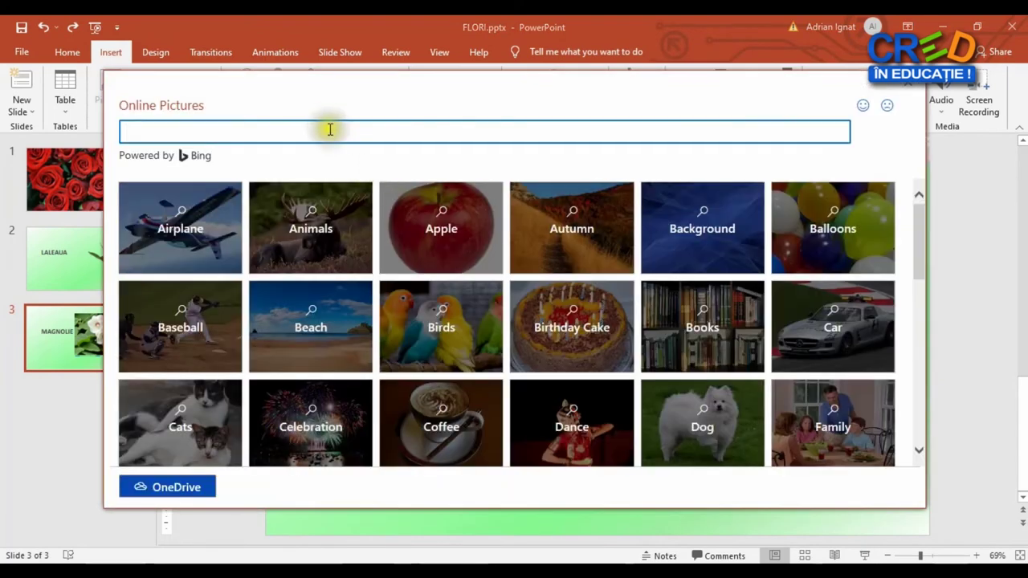
click(324, 129)
text(MAGNOL)
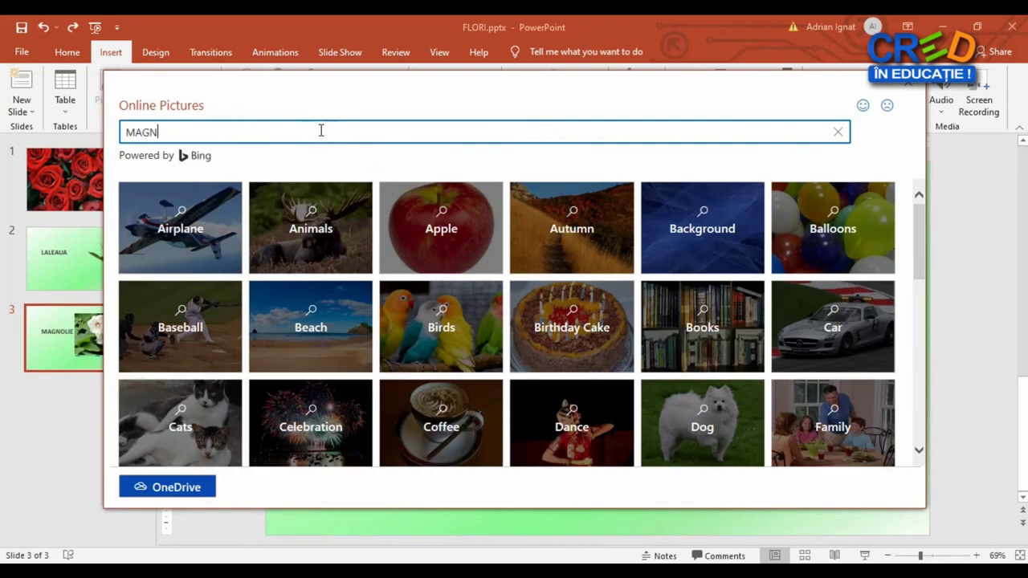
text(IA)
key(Return)
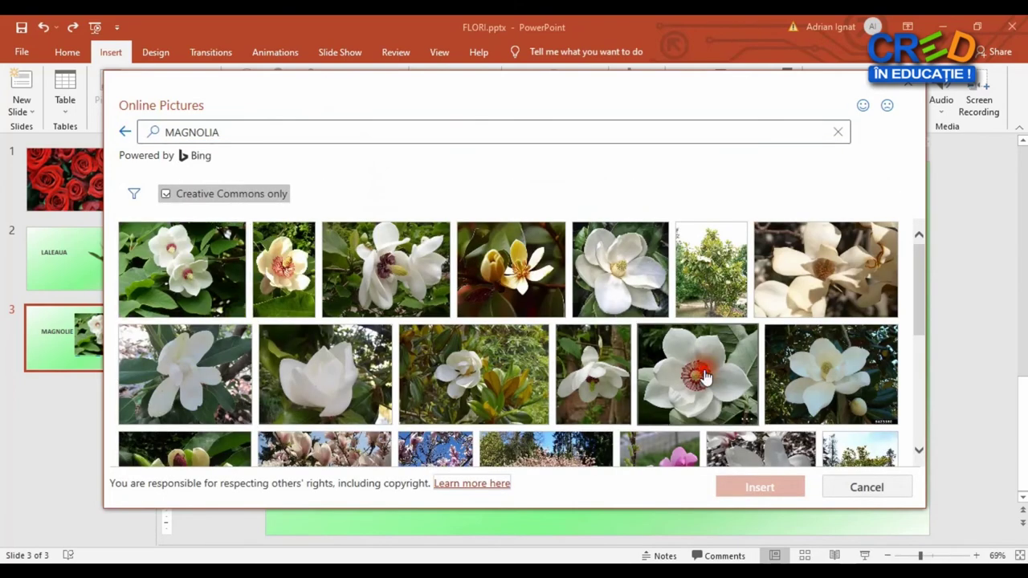
click(698, 377)
click(921, 313)
drag(924, 313, 928, 349)
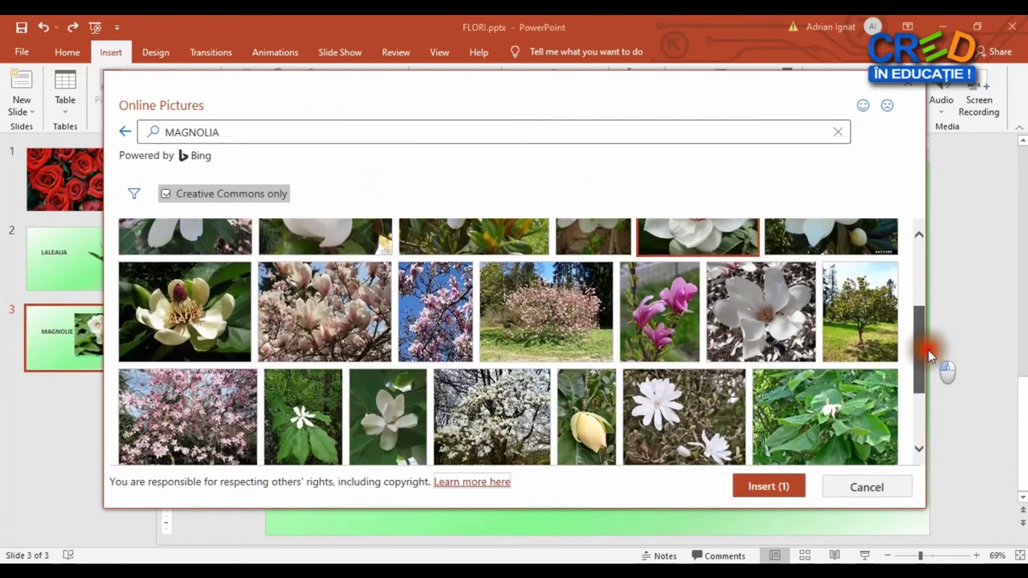
click(184, 291)
click(770, 486)
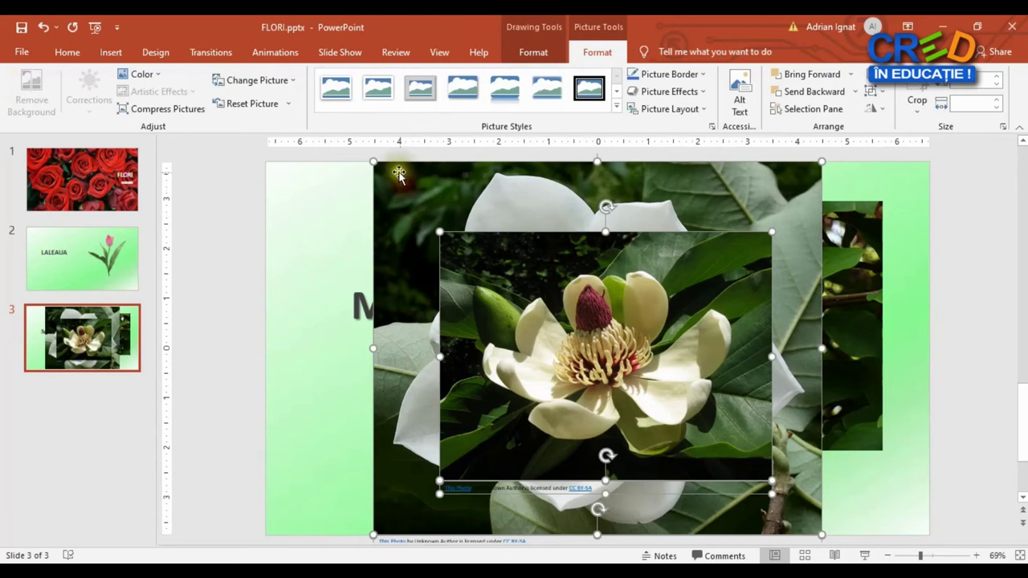
mouse_move(372, 165)
mouse_down()
mouse_move(373, 184)
mouse_move(458, 293)
mouse_up()
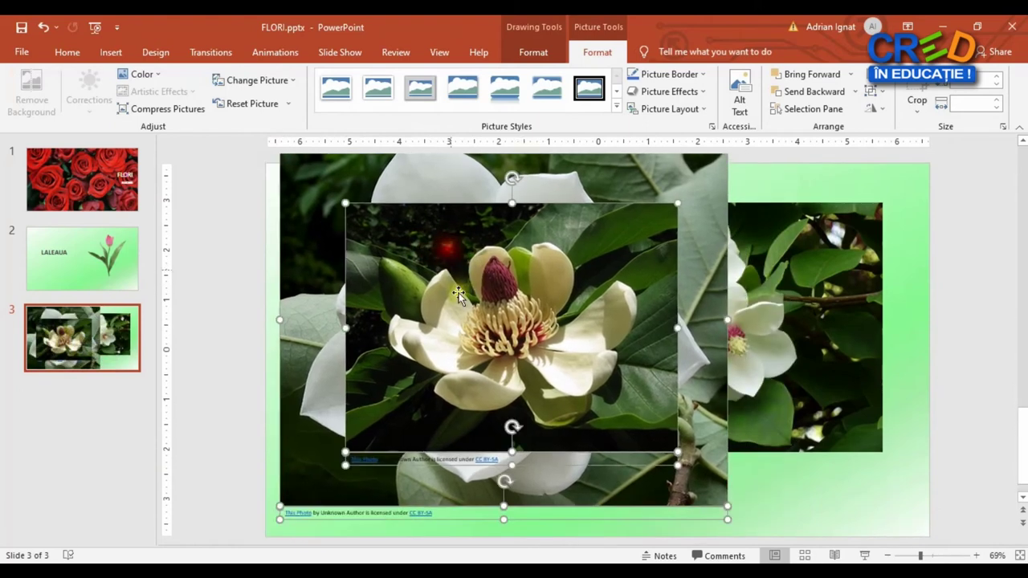
Delete the licence caption lines under the two new magnolia photos
click(387, 463)
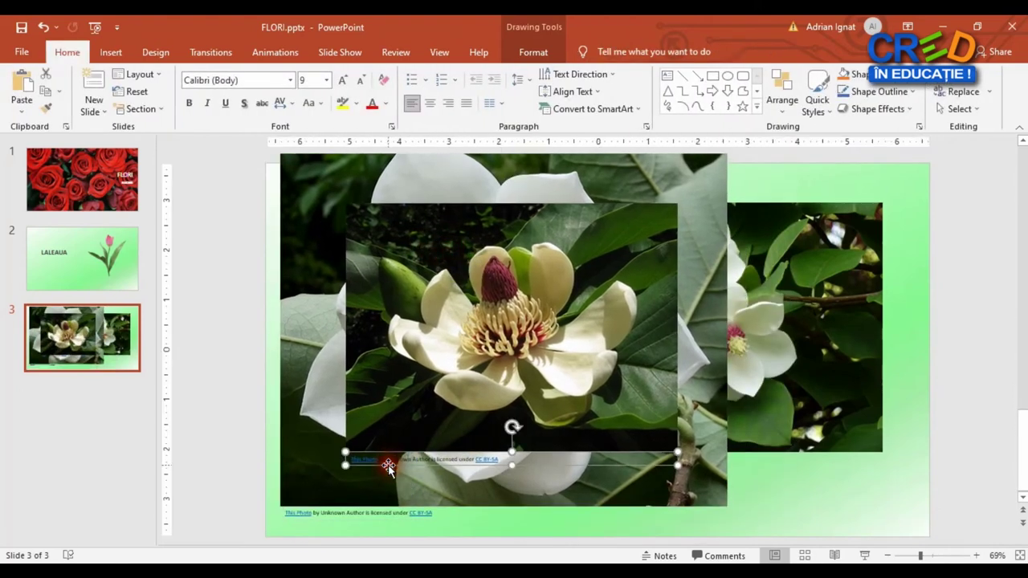
key(Delete)
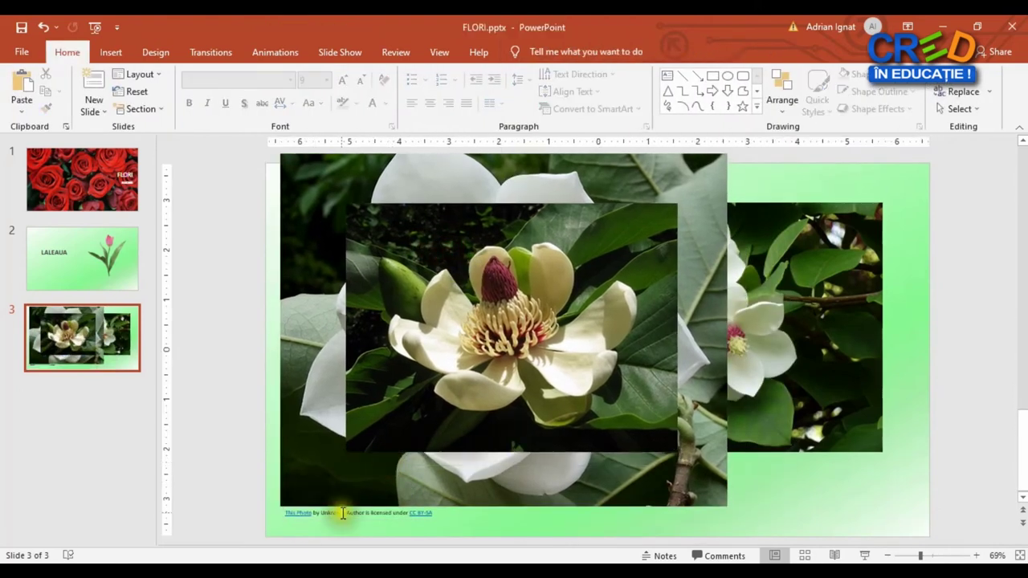
click(343, 513)
key(Delete)
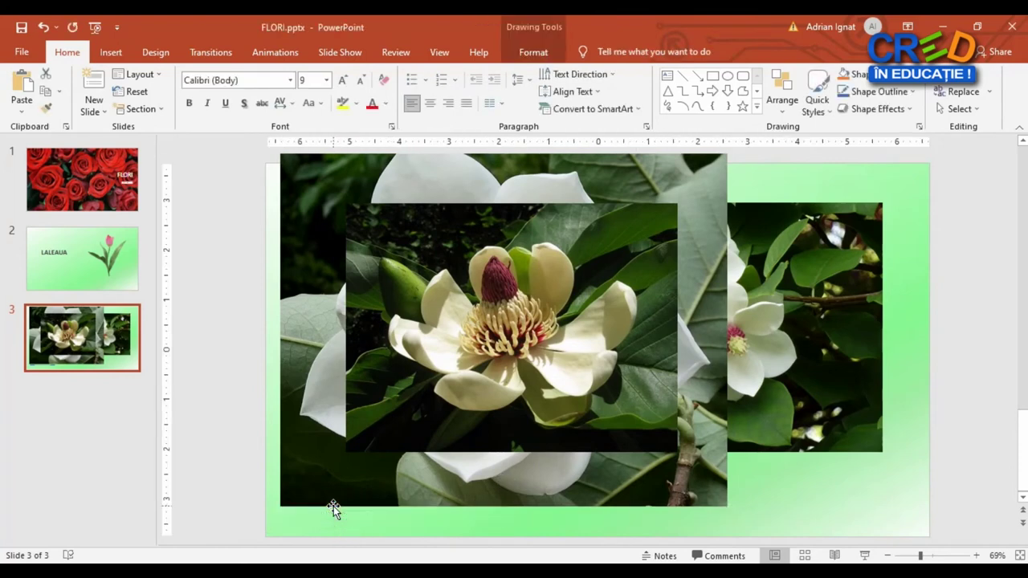
Move the yellow-white photo to the lower right and shrink the white magnolia below MAGNOLIE
drag(566, 416, 828, 493)
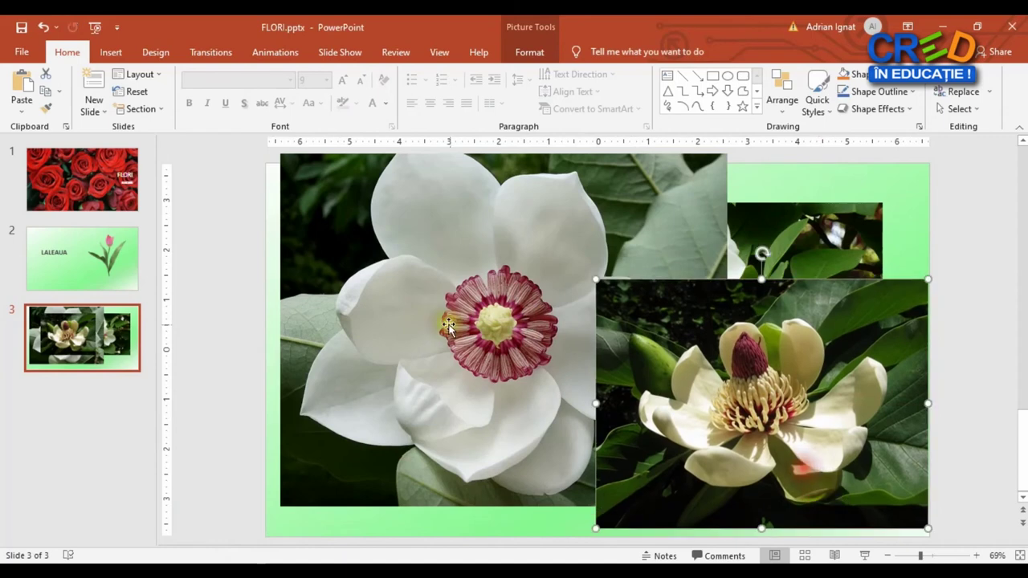
click(462, 329)
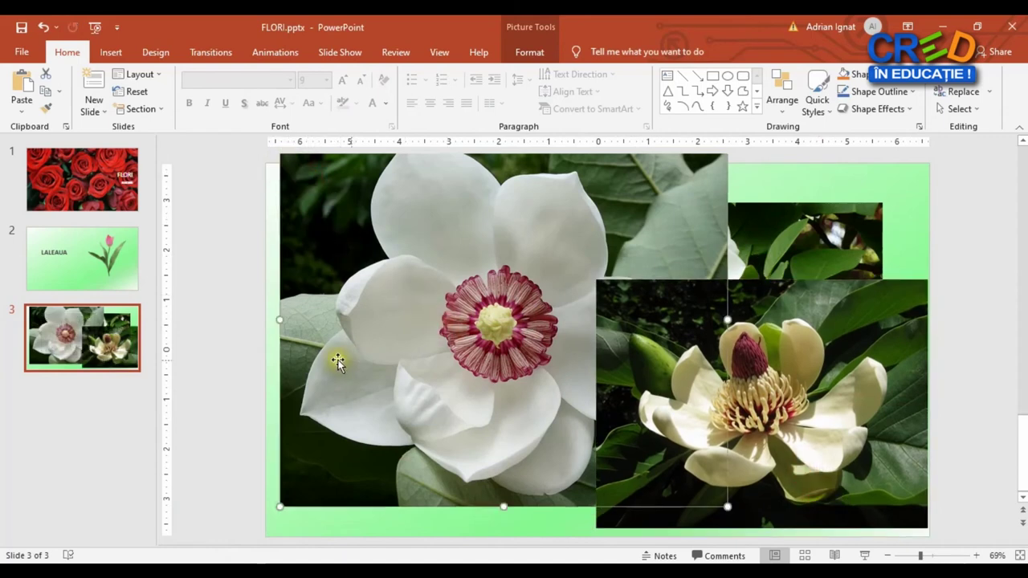
mouse_move(280, 506)
mouse_down()
mouse_move(507, 339)
mouse_move(488, 358)
mouse_up()
drag(539, 281, 414, 463)
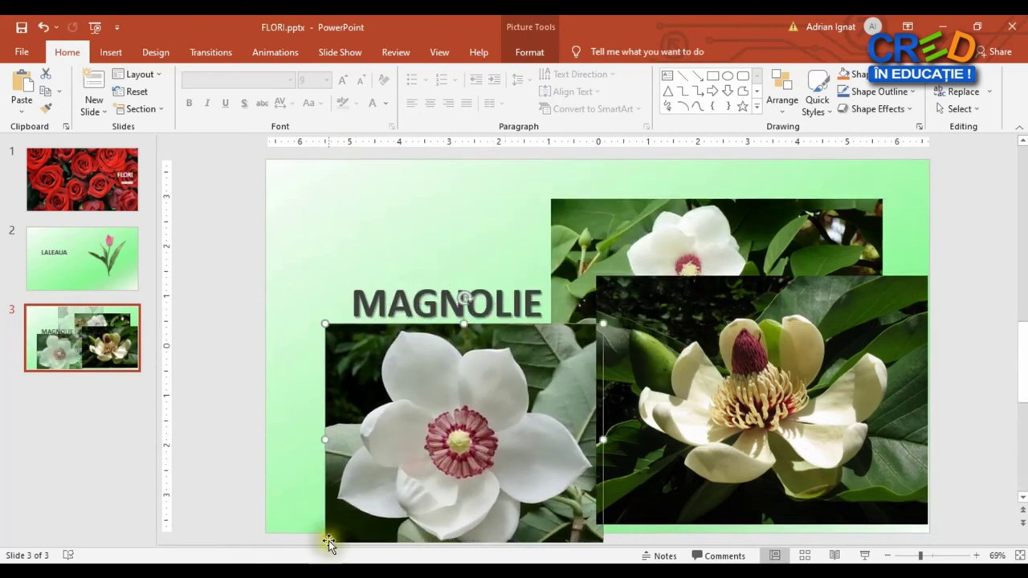
scroll(362, 515, down, 1)
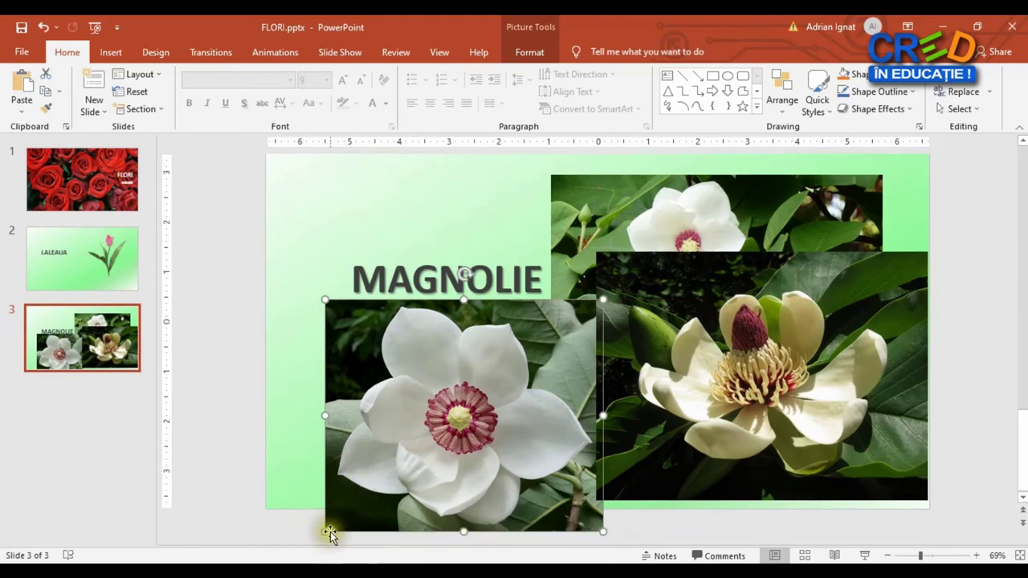
drag(324, 529, 383, 471)
Shrink the cream magnolia photo and slide the white and cream photos into an overlapping collage
click(735, 413)
mouse_move(928, 277)
mouse_down()
mouse_move(786, 446)
mouse_move(824, 443)
mouse_up()
drag(529, 400, 601, 399)
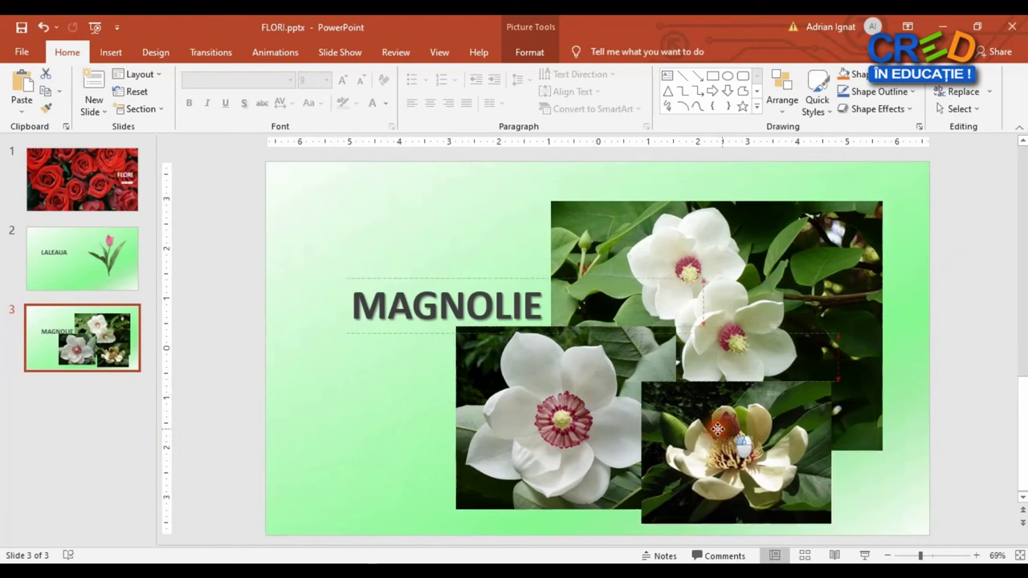
drag(767, 425, 682, 427)
click(392, 394)
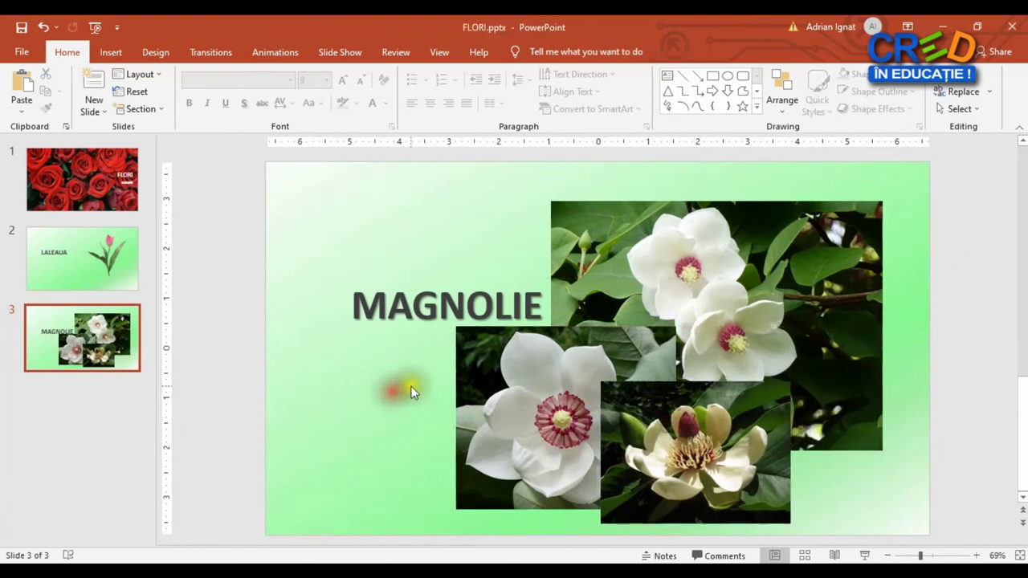
scroll(392, 391, up, 1)
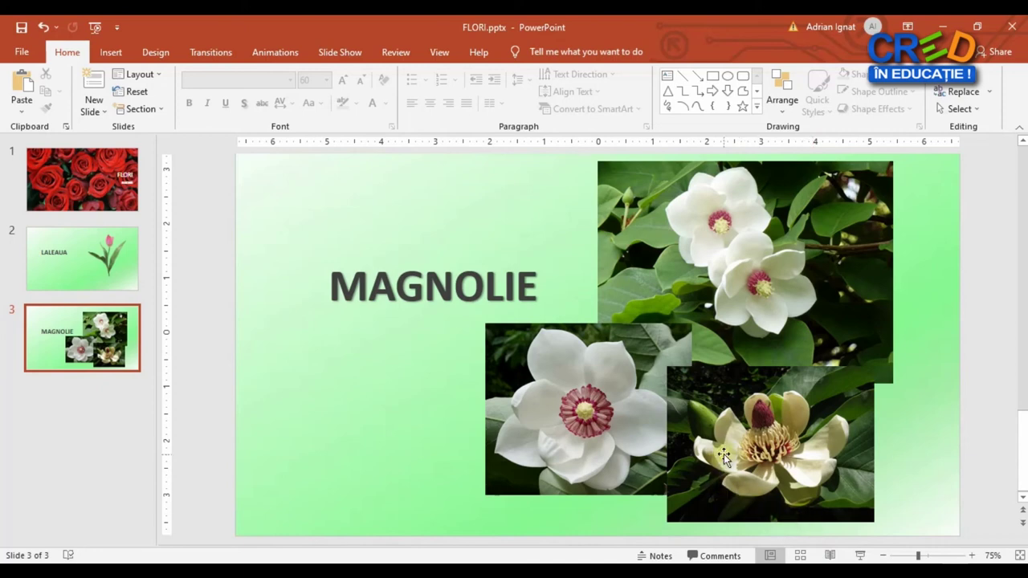
Send the cream magnolia photo to the back of the collage
right_click(761, 434)
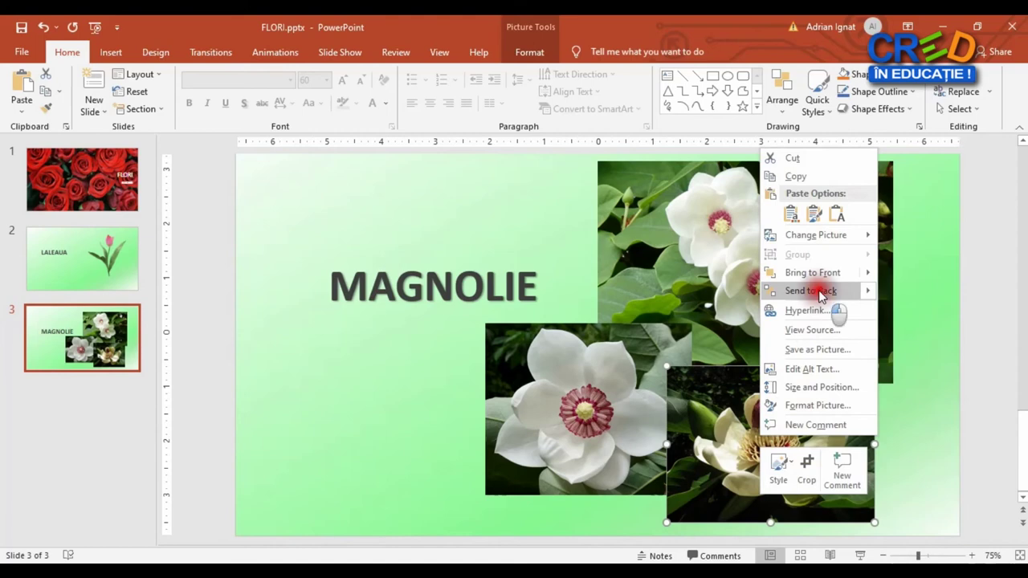
click(821, 293)
click(911, 436)
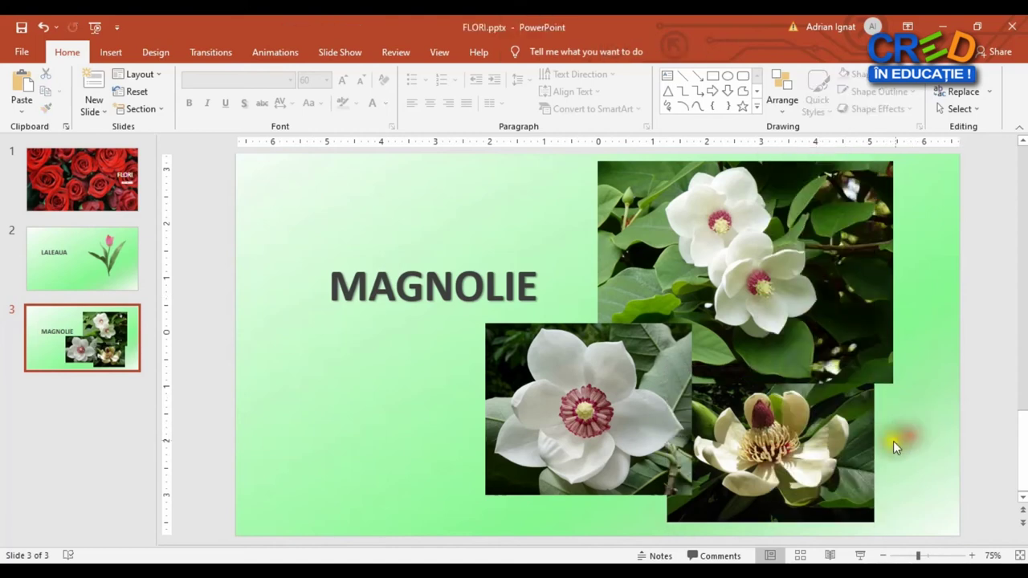
click(755, 368)
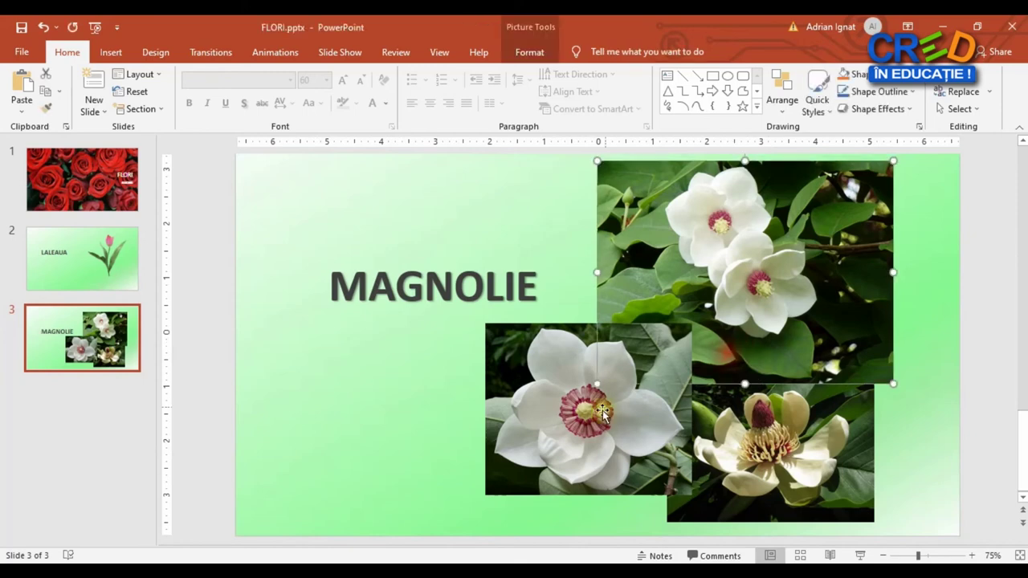
click(578, 421)
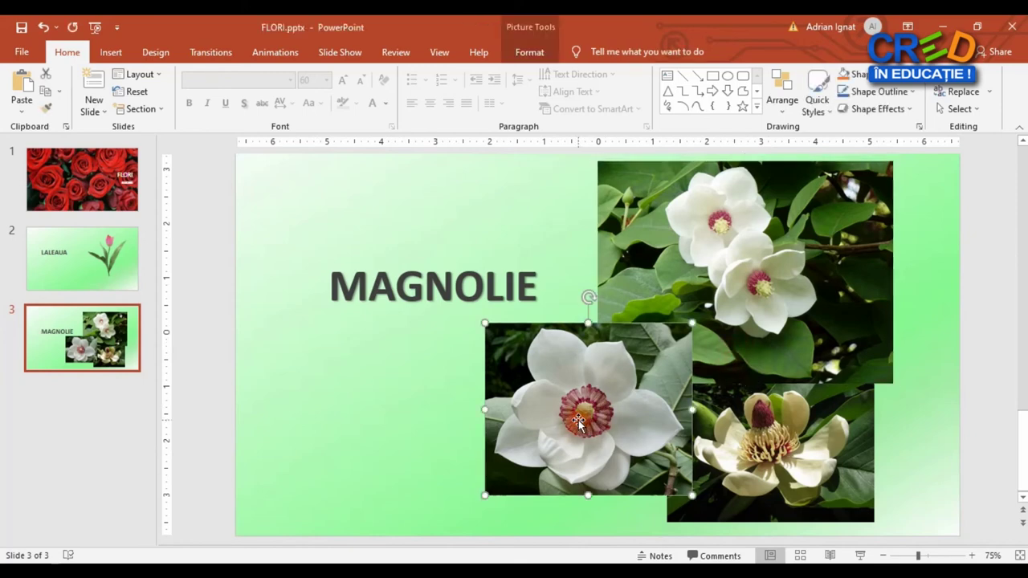
click(807, 458)
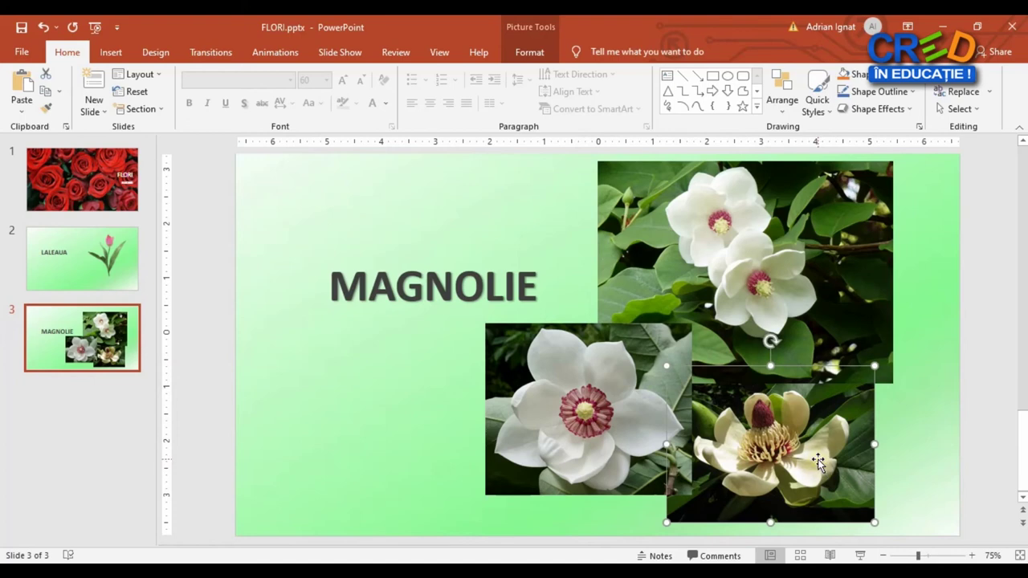
drag(820, 470, 817, 457)
Bring the cream magnolia photo to the front, above the white and two-flower photos
right_click(817, 457)
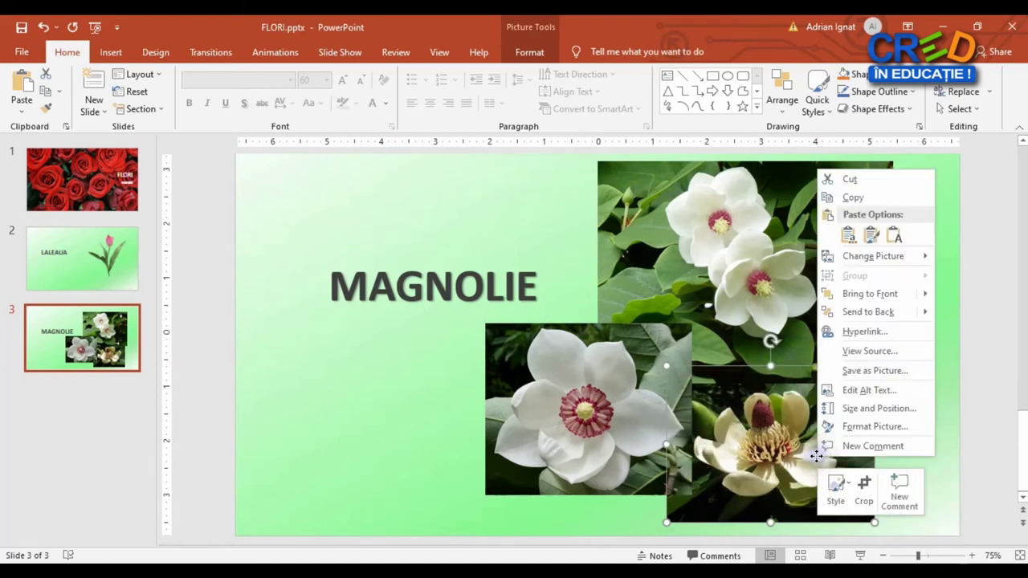
click(876, 295)
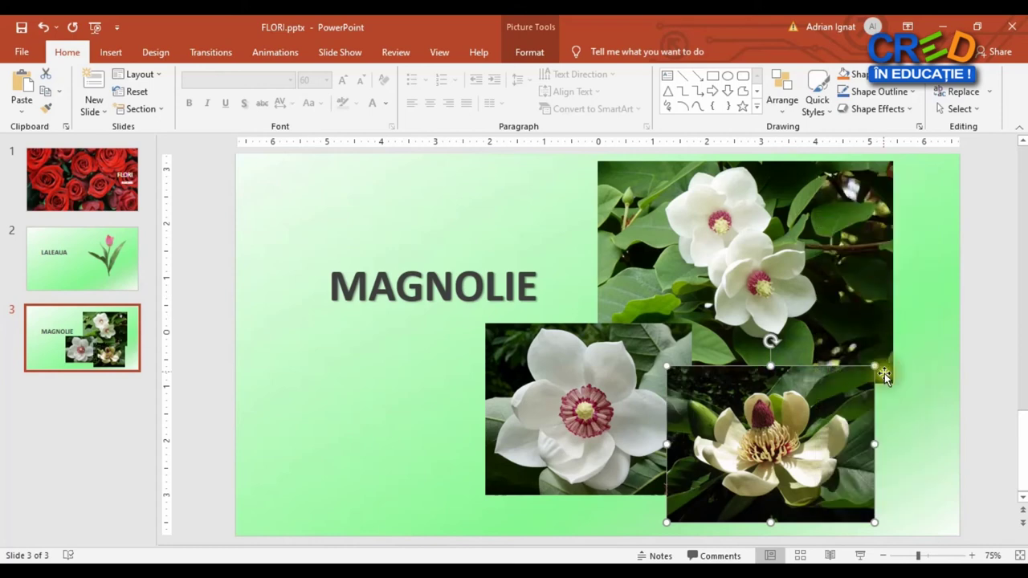
click(902, 418)
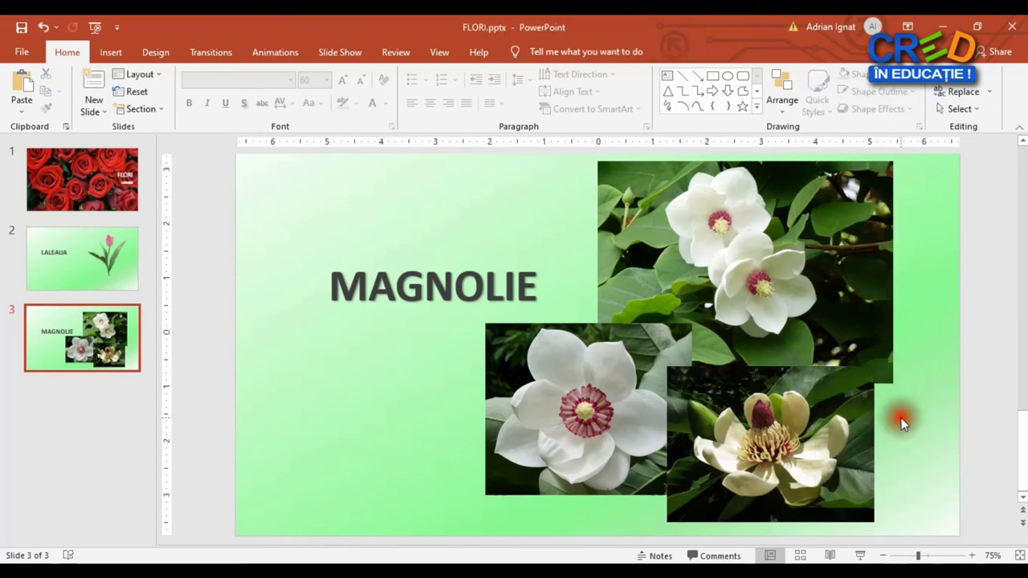
click(794, 442)
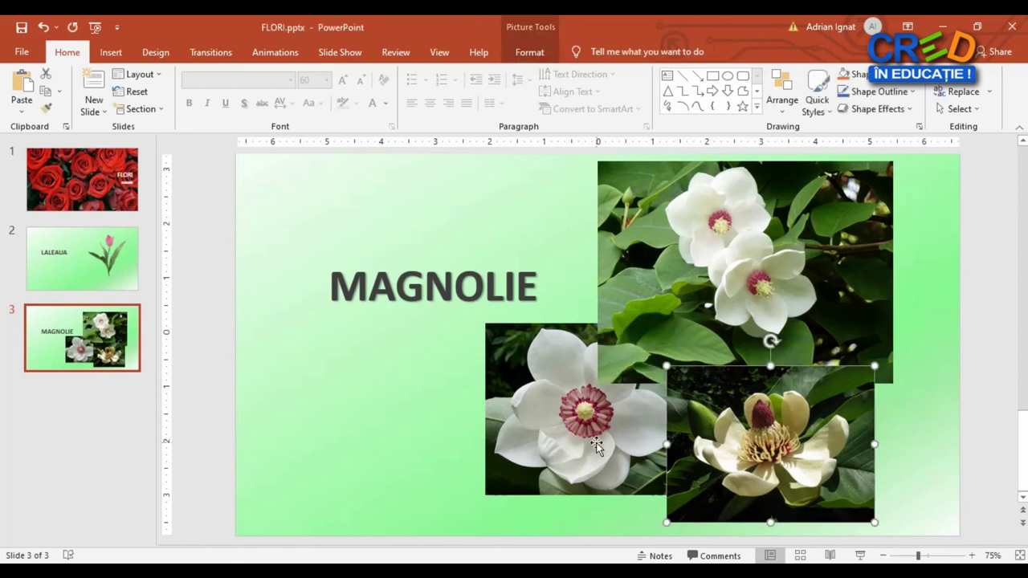
click(596, 443)
click(700, 270)
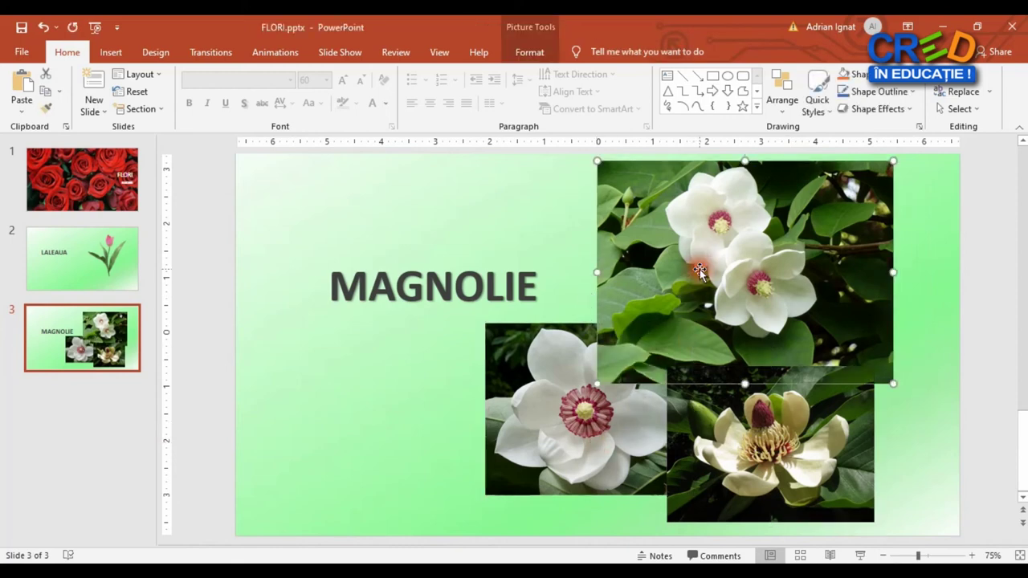
click(574, 406)
click(810, 460)
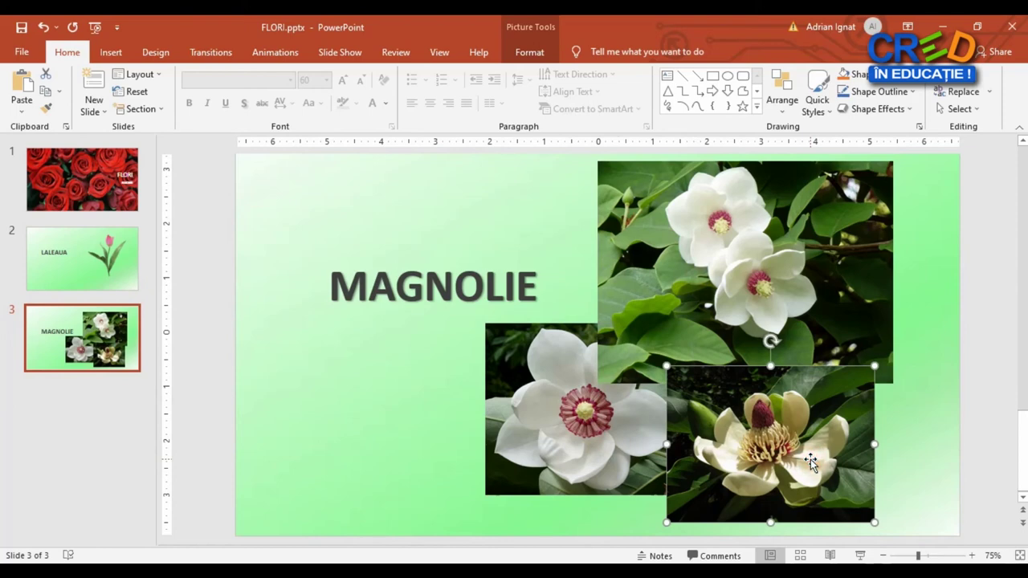
click(934, 357)
click(510, 456)
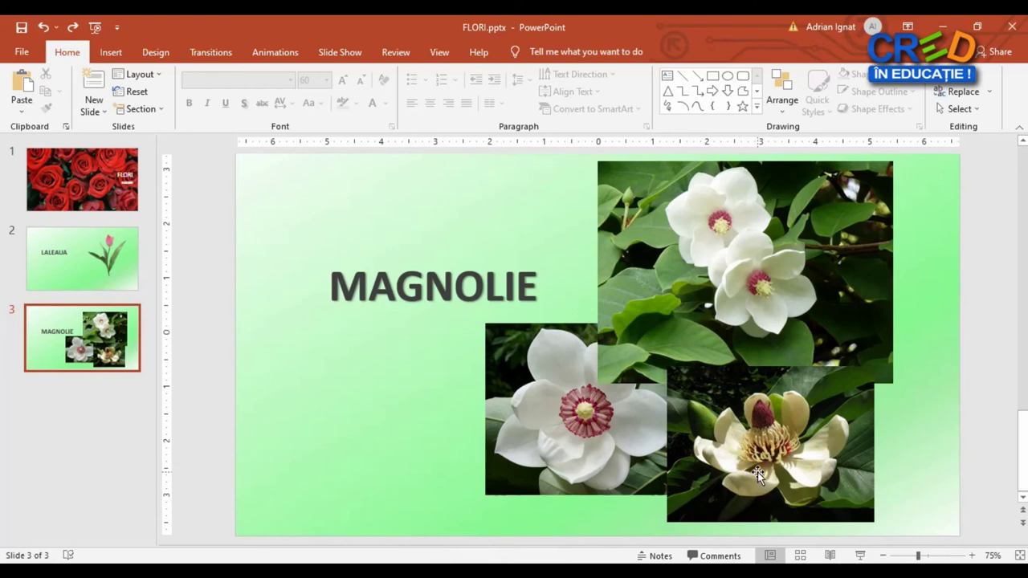
click(776, 456)
right_click(776, 457)
right_click(754, 450)
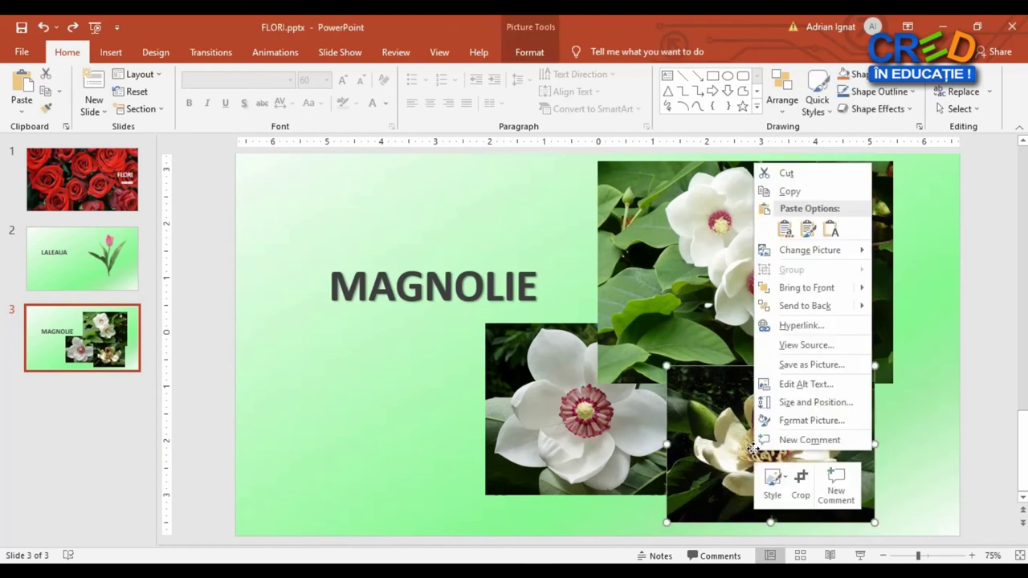
Give the cream magnolia photo a dark, 0% transparency shadow with 6 pt distance and 17 pt blur
click(819, 422)
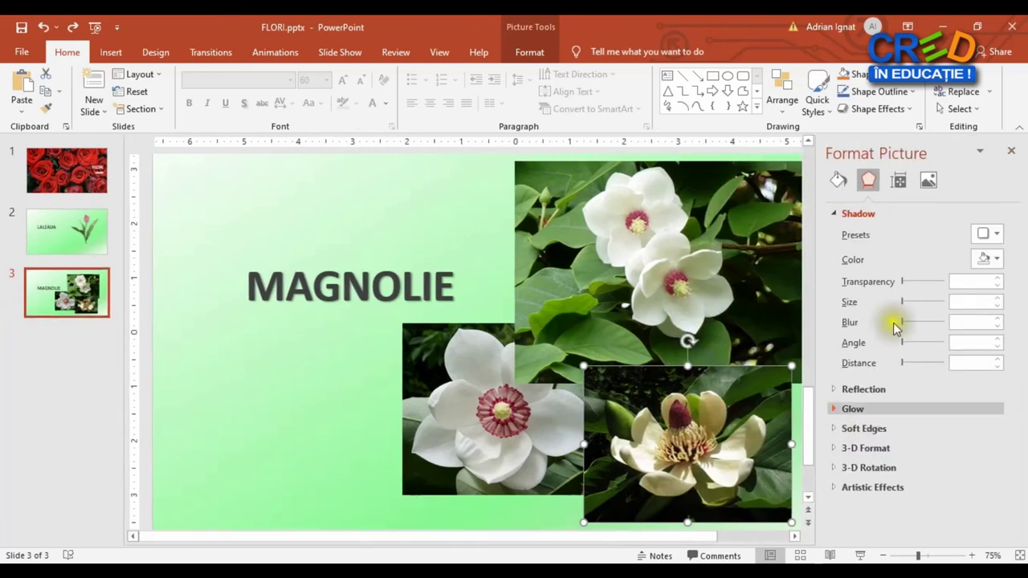
click(832, 215)
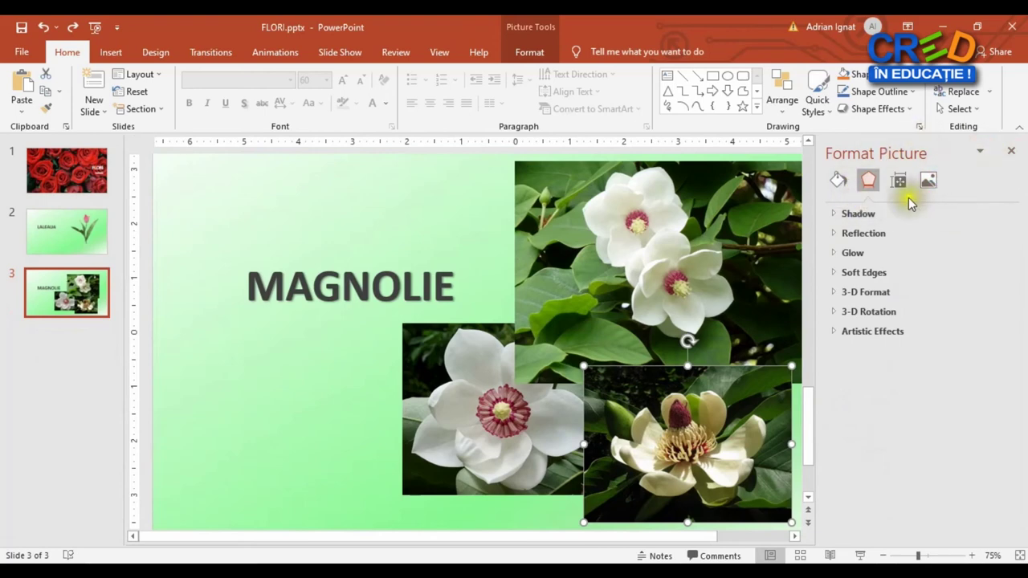
click(833, 216)
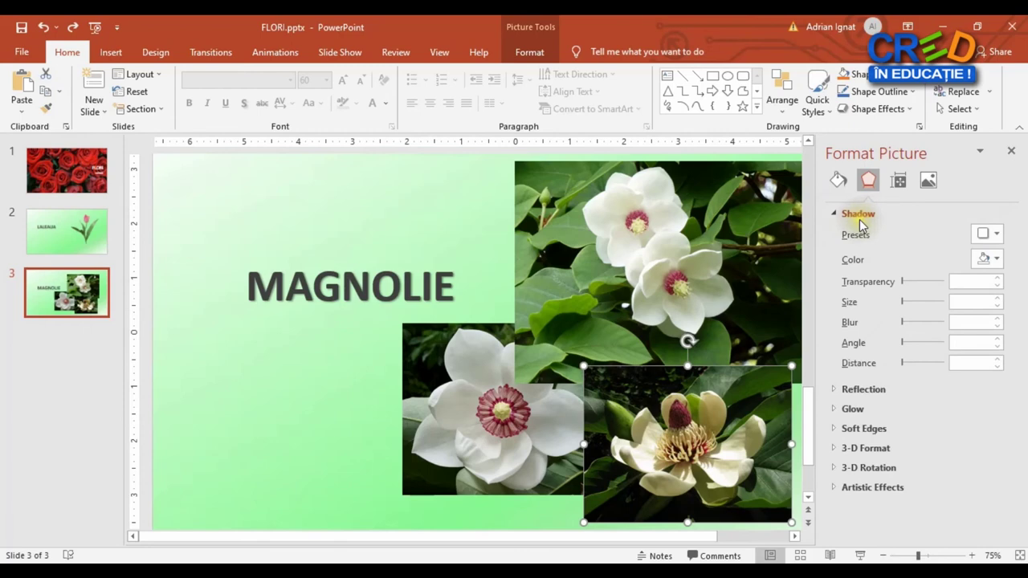
click(990, 259)
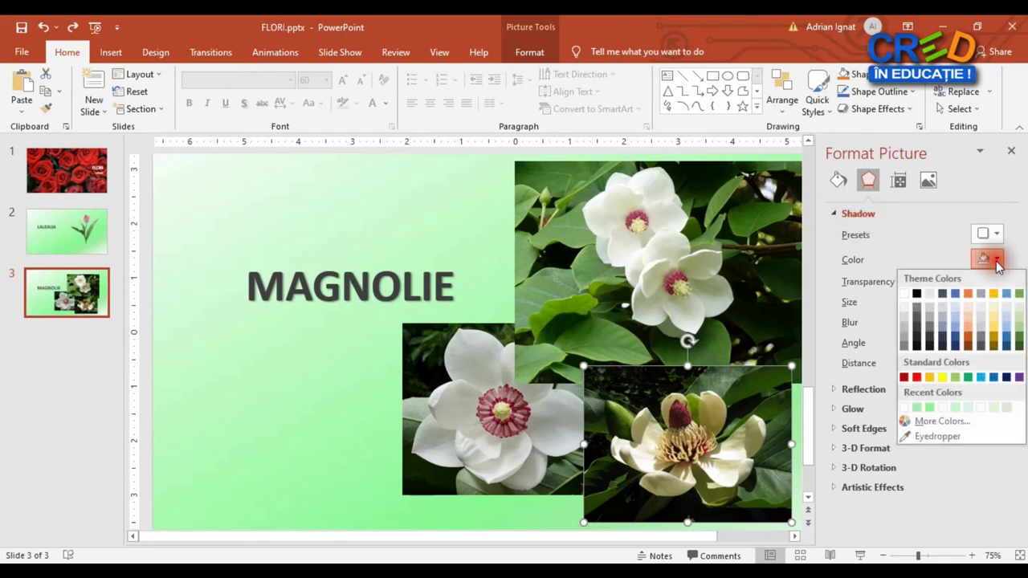
click(917, 331)
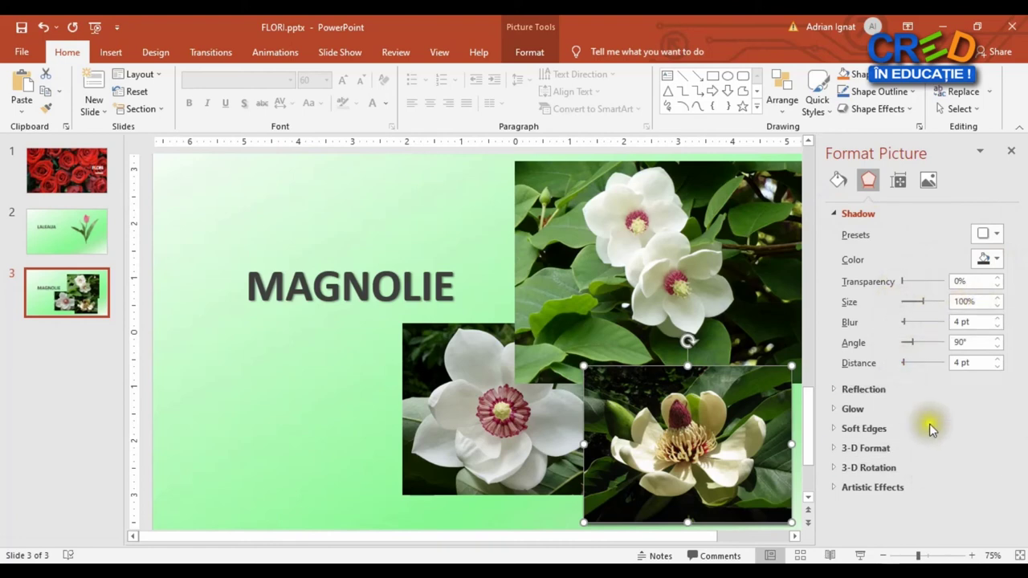
drag(904, 362, 905, 362)
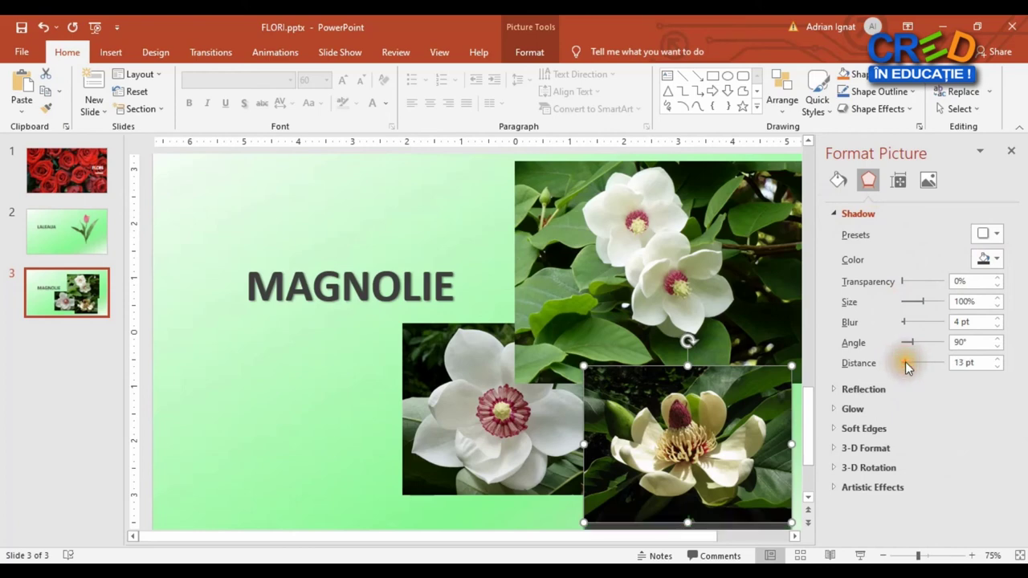
click(998, 367)
click(999, 367)
click(998, 366)
click(998, 366)
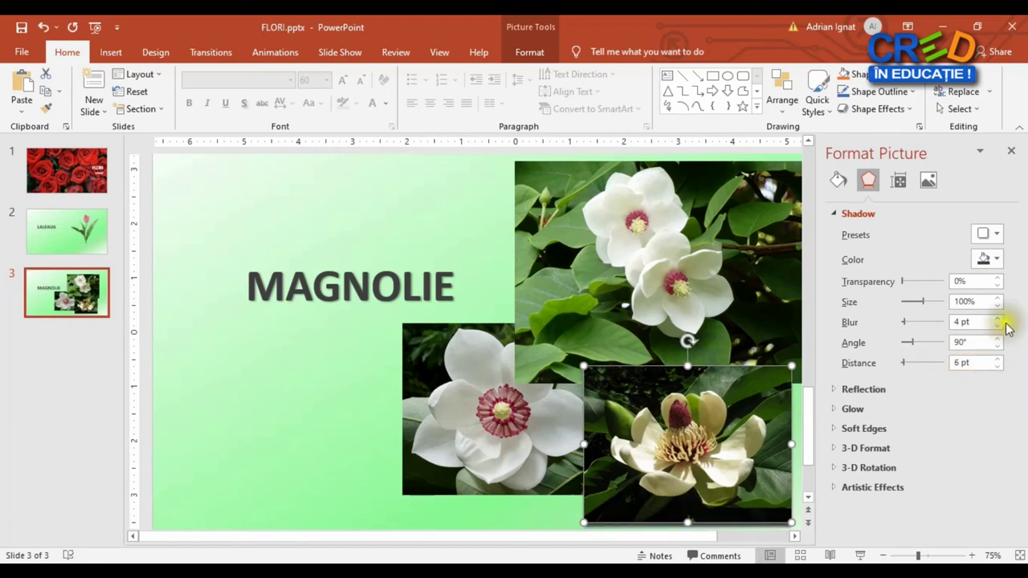
drag(905, 321, 913, 322)
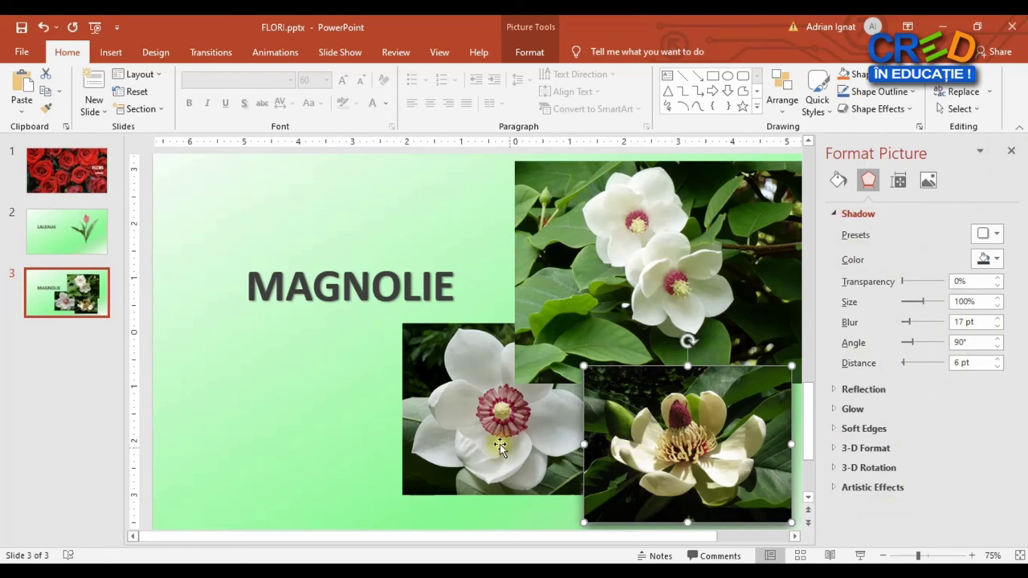
click(443, 416)
Set the large white magnolia's shadow to a dark colour with 11 pt distance and 12 pt blur
right_click(458, 407)
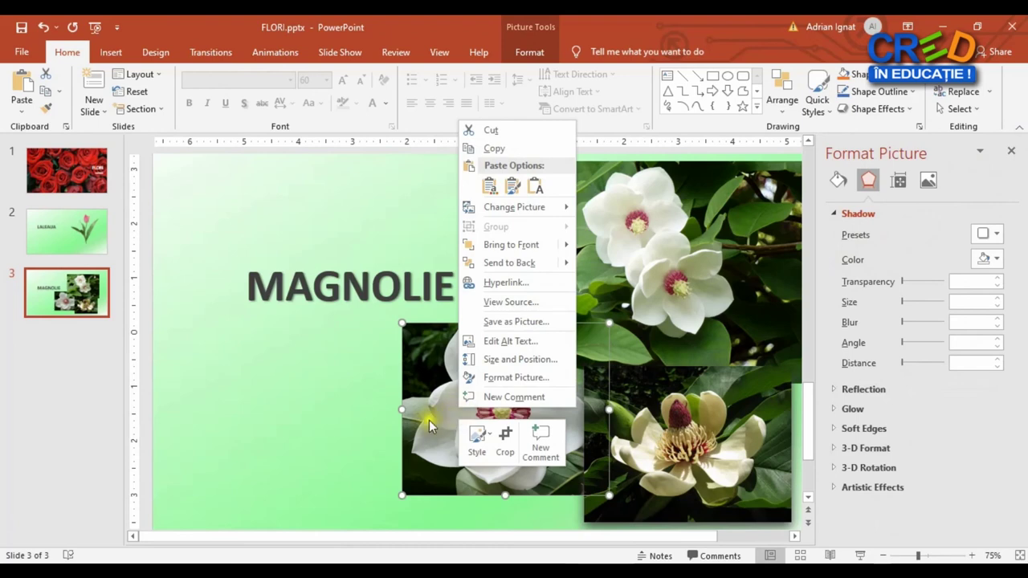
click(431, 421)
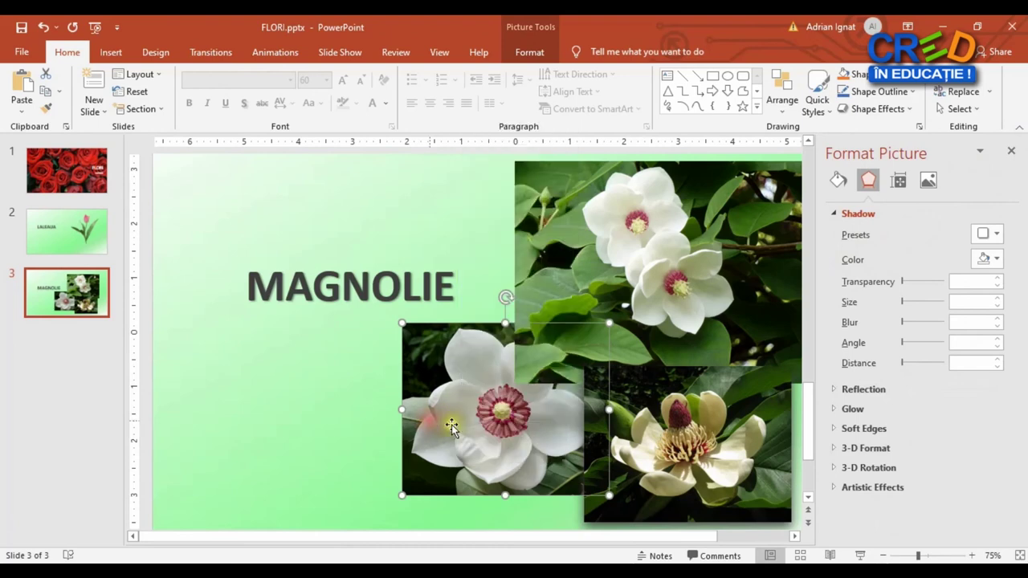
click(997, 260)
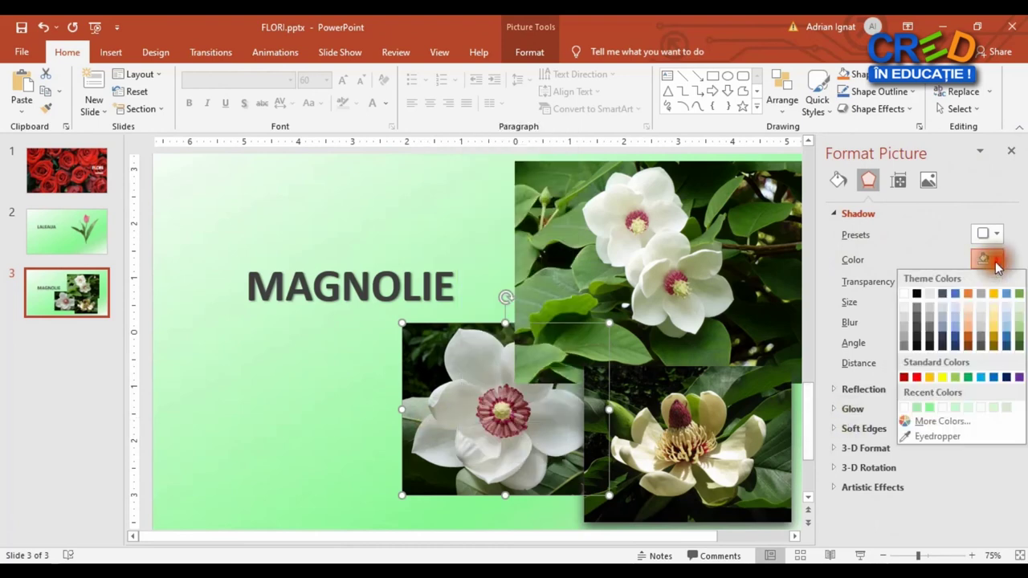
click(916, 325)
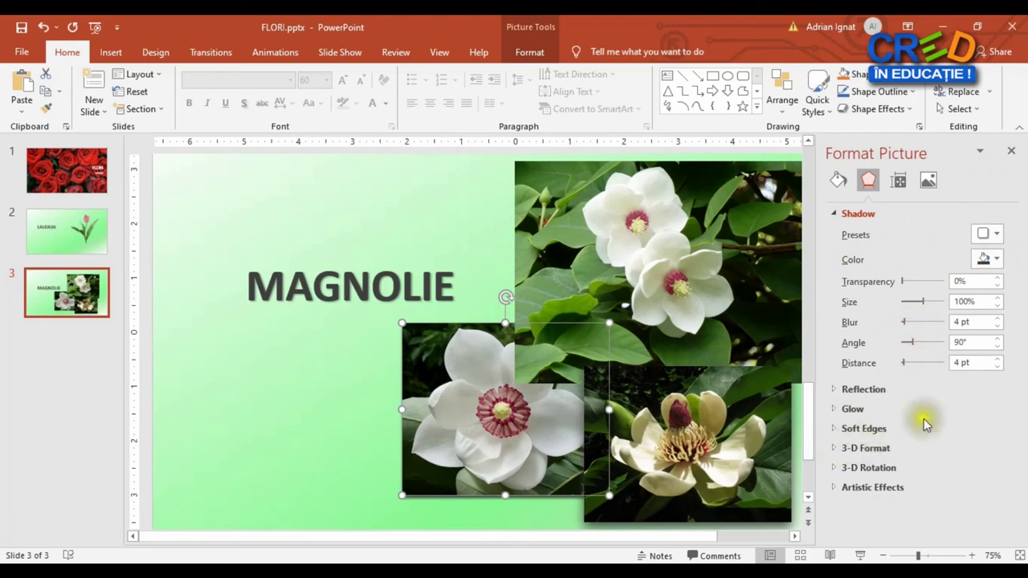
click(1000, 360)
click(1000, 359)
click(1000, 360)
click(1000, 359)
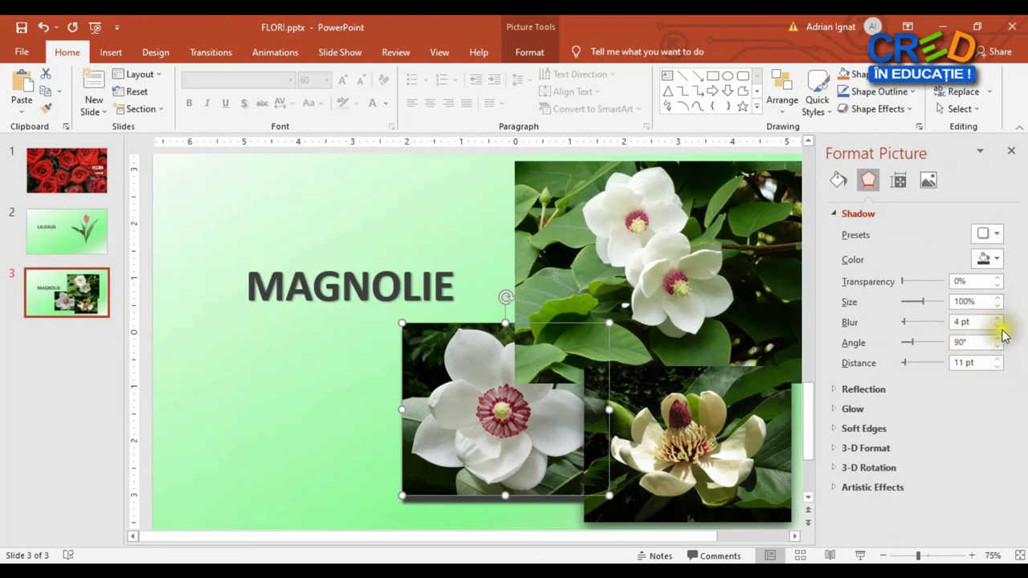
click(999, 322)
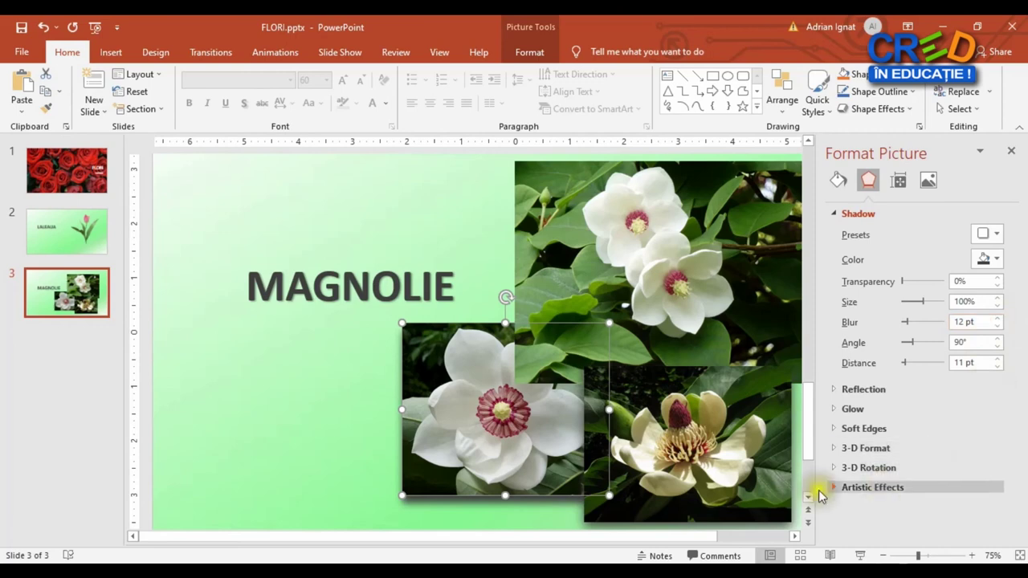
click(608, 249)
Shadow the top-right magnolia photo in a dark colour with 12 pt blur and 9 pt distance
right_click(609, 241)
key(Escape)
click(986, 259)
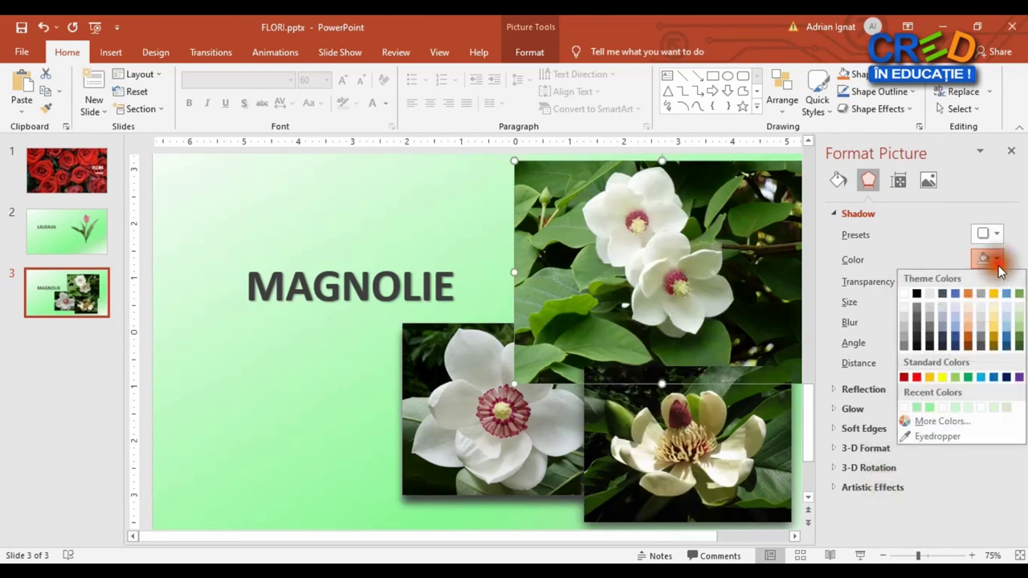
click(920, 335)
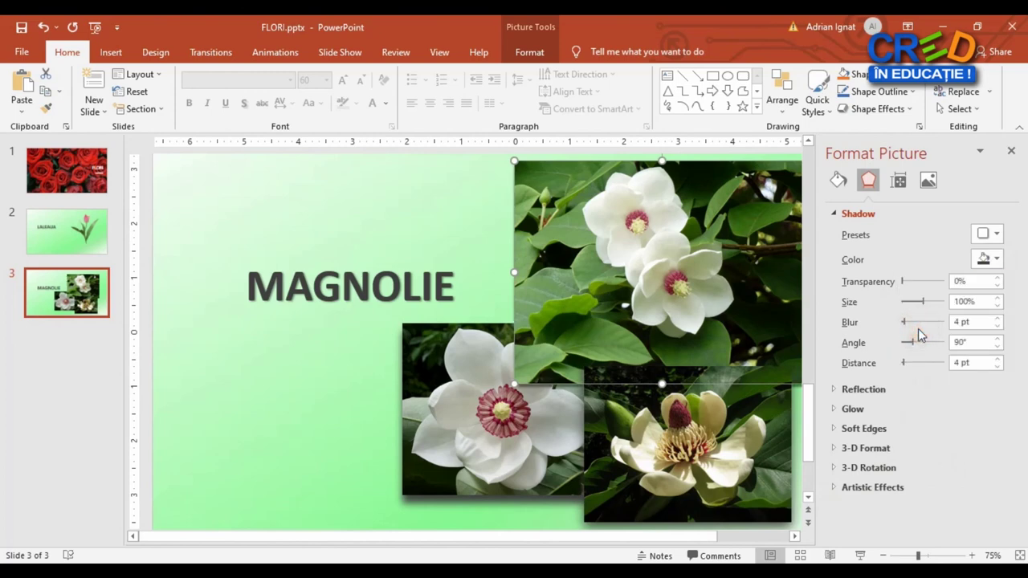
click(997, 318)
click(997, 318)
click(997, 318)
click(997, 318)
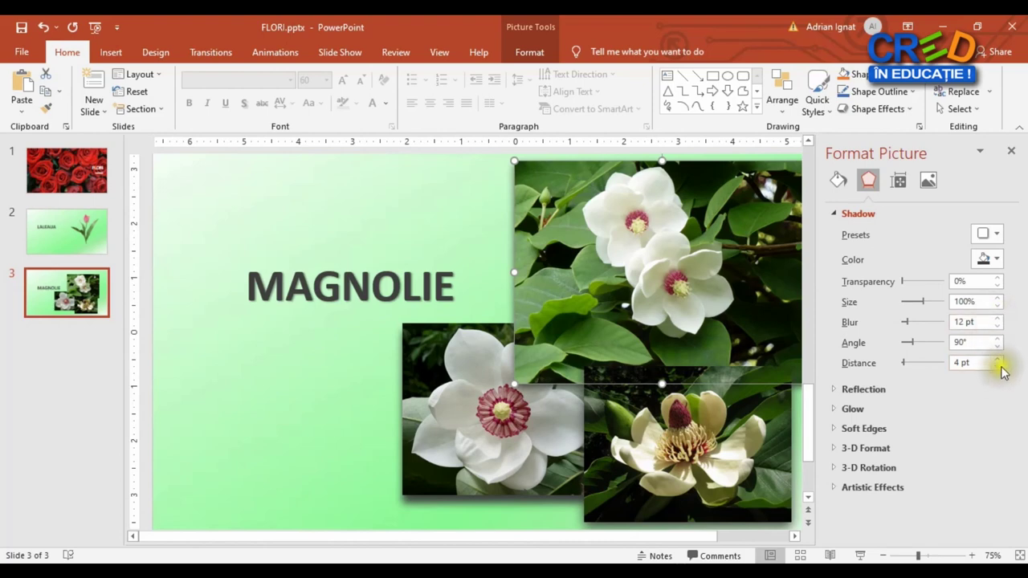
click(999, 361)
click(999, 360)
click(999, 358)
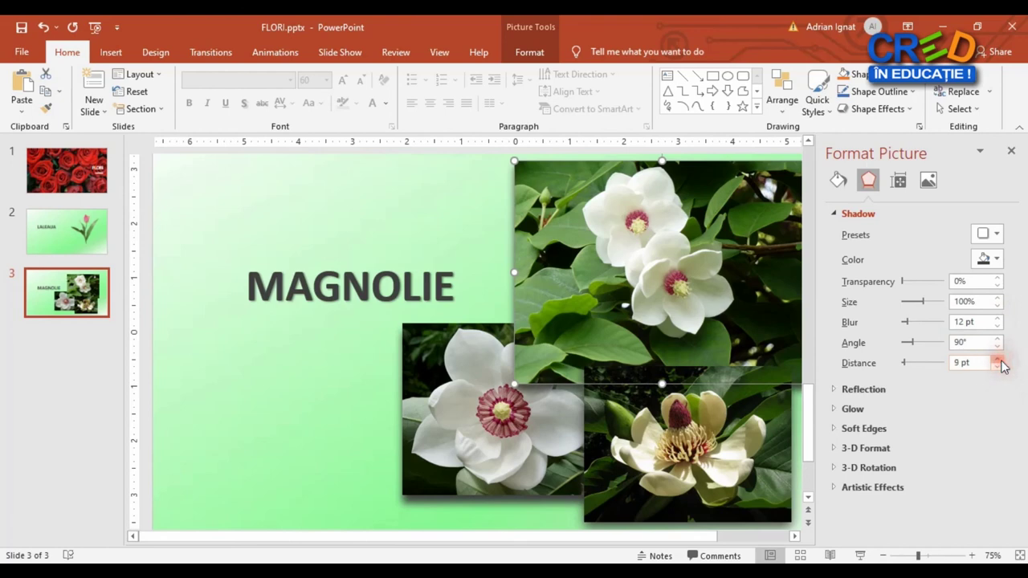
click(292, 407)
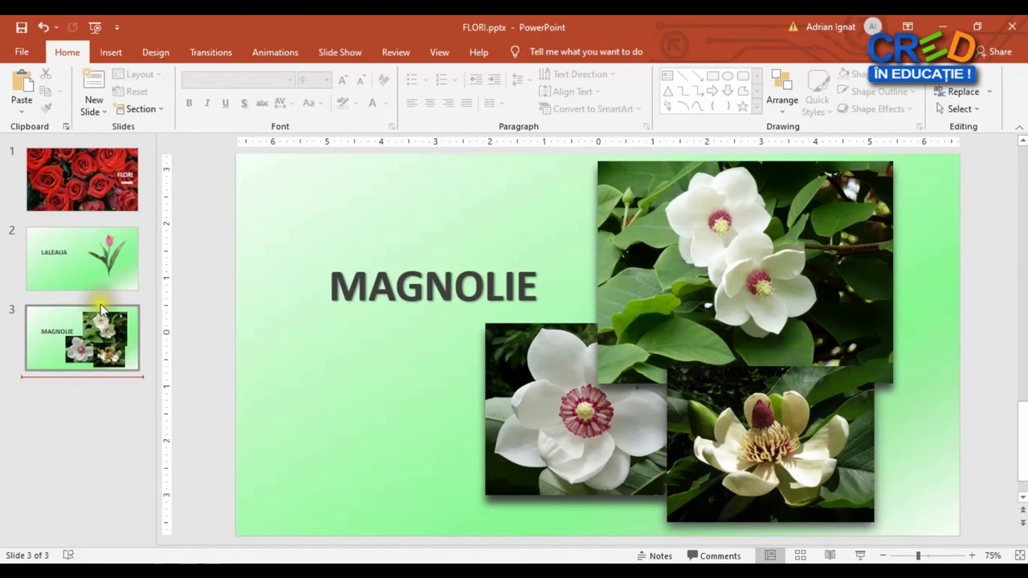
Copy the LALEAUA slide in as slide 4 and retitle it BUJORUL
right_click(77, 248)
click(89, 444)
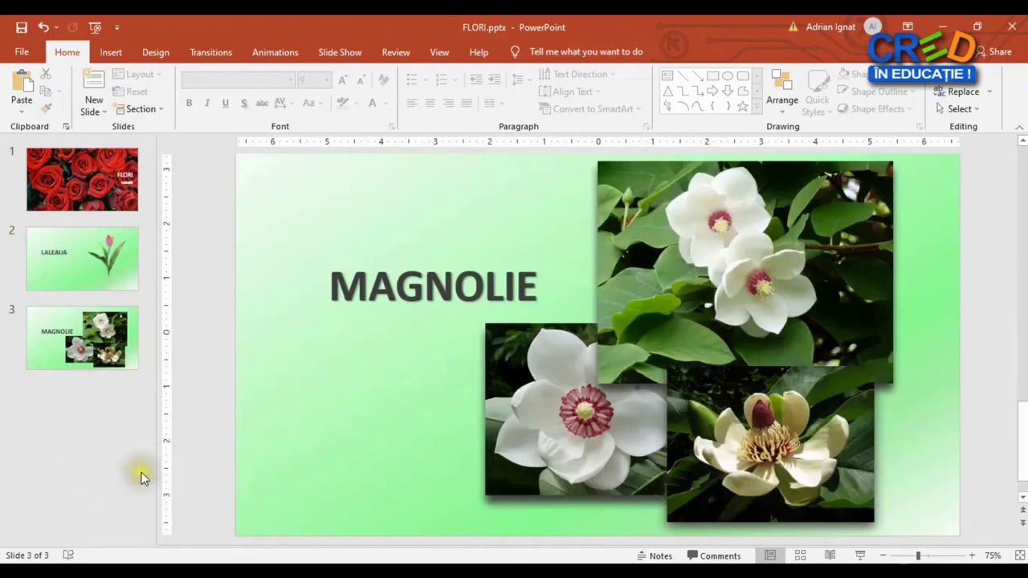
key(ctrl+v)
click(395, 287)
double_click(487, 291)
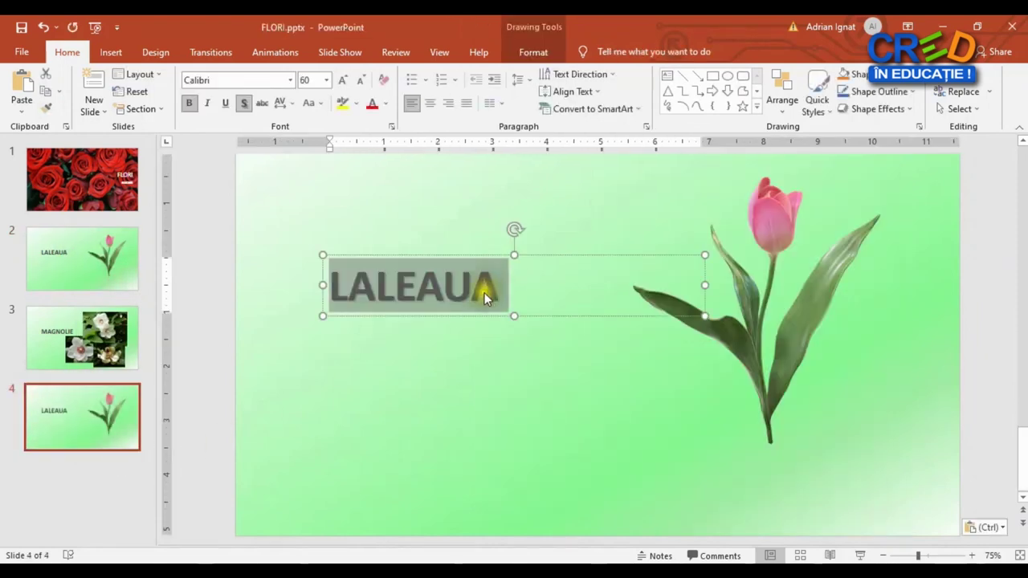
text(BUJORUL)
click(546, 447)
Replace the tulip picture with an online PEONY photo and resize it
click(742, 314)
key(Delete)
click(110, 51)
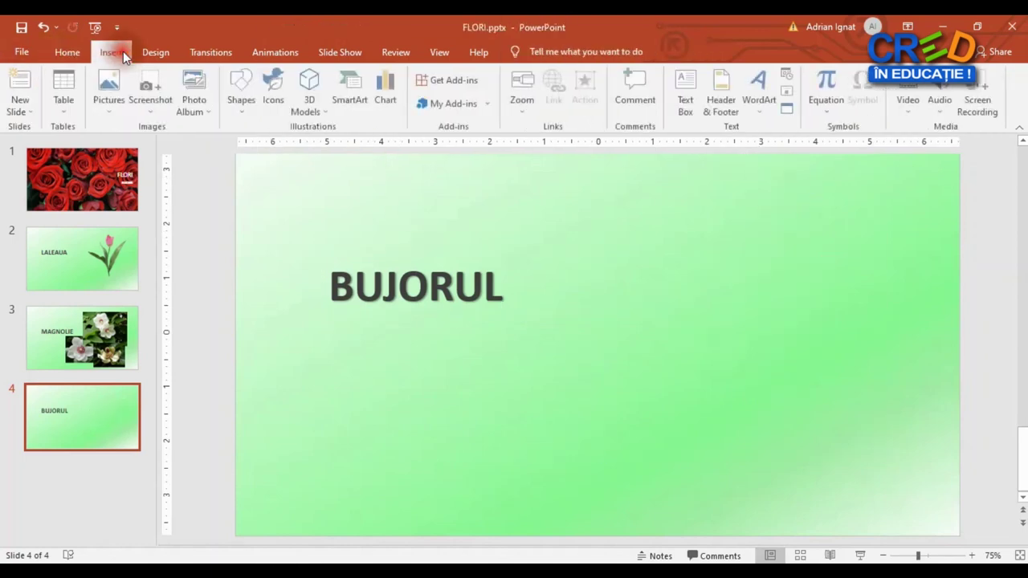
click(111, 92)
click(142, 160)
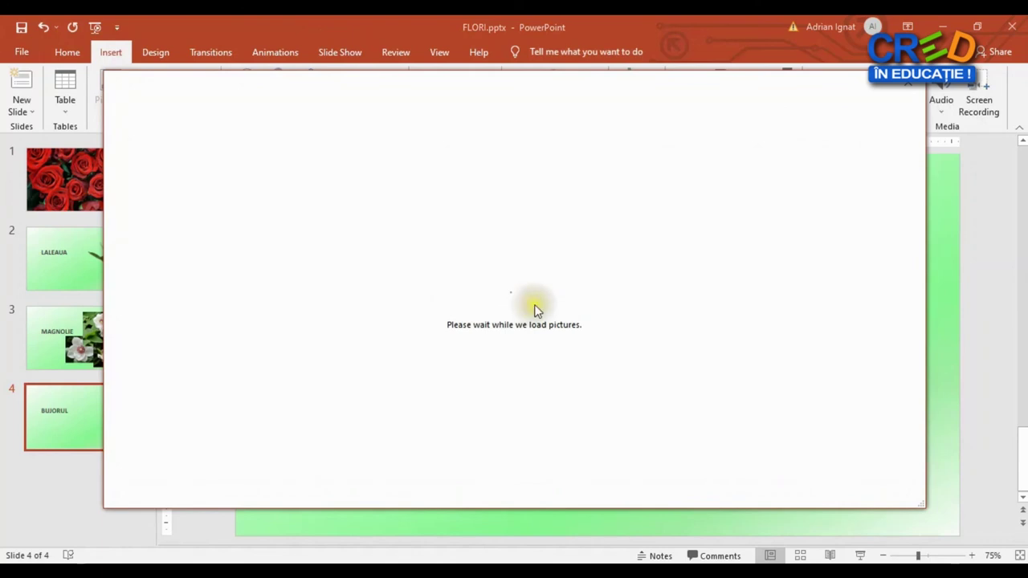
text(PEONY)
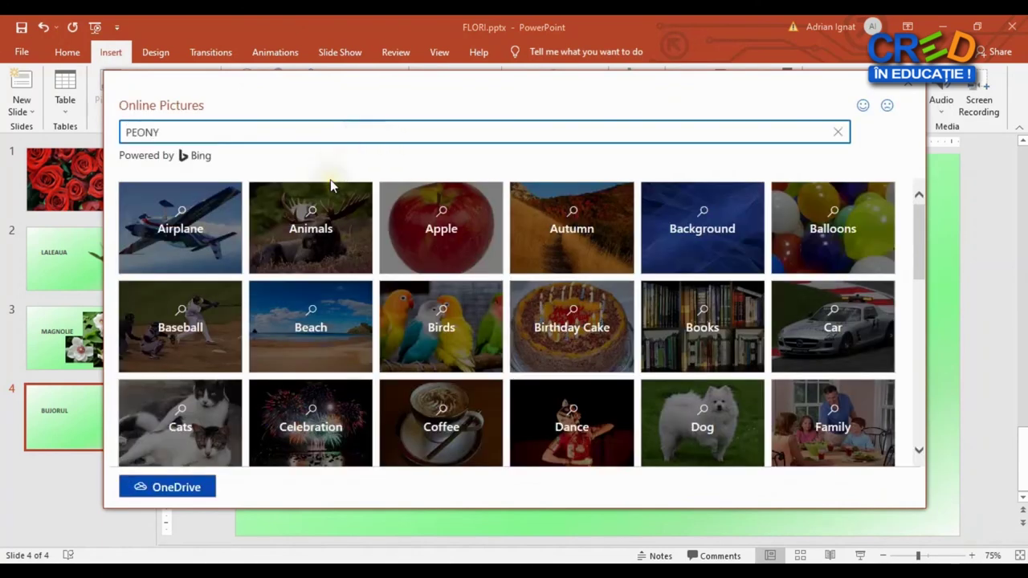
key(Return)
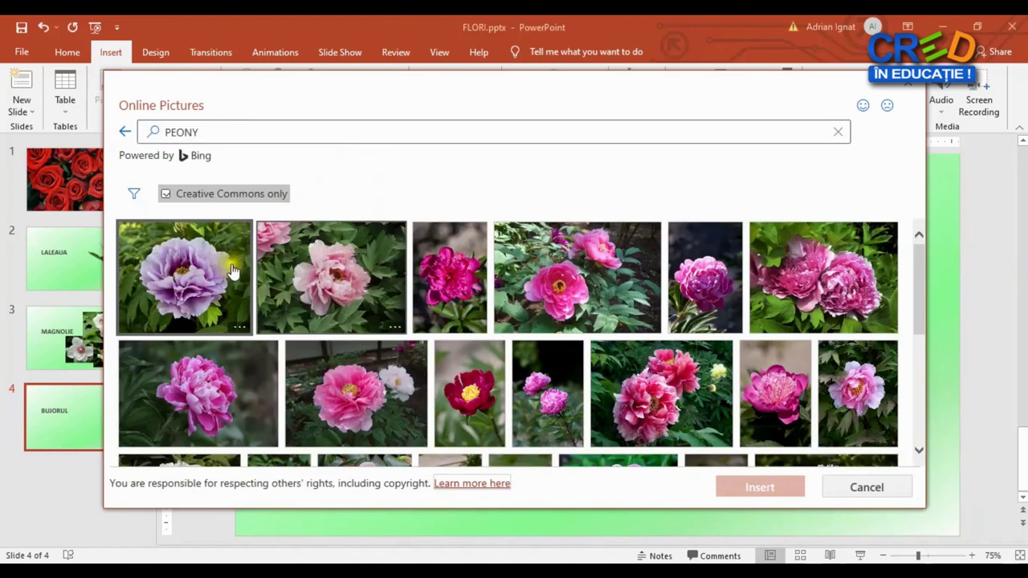
click(185, 278)
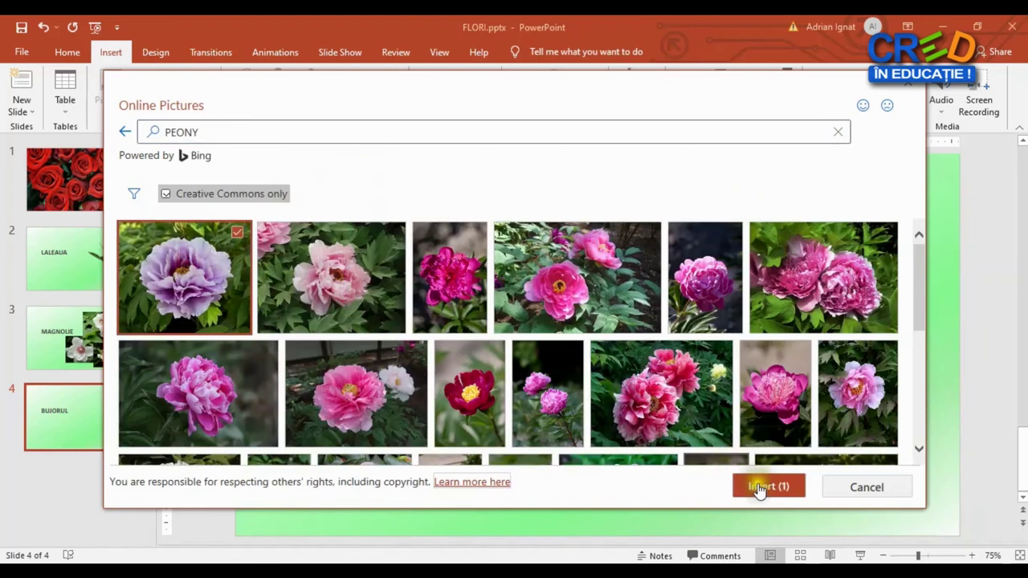
click(760, 487)
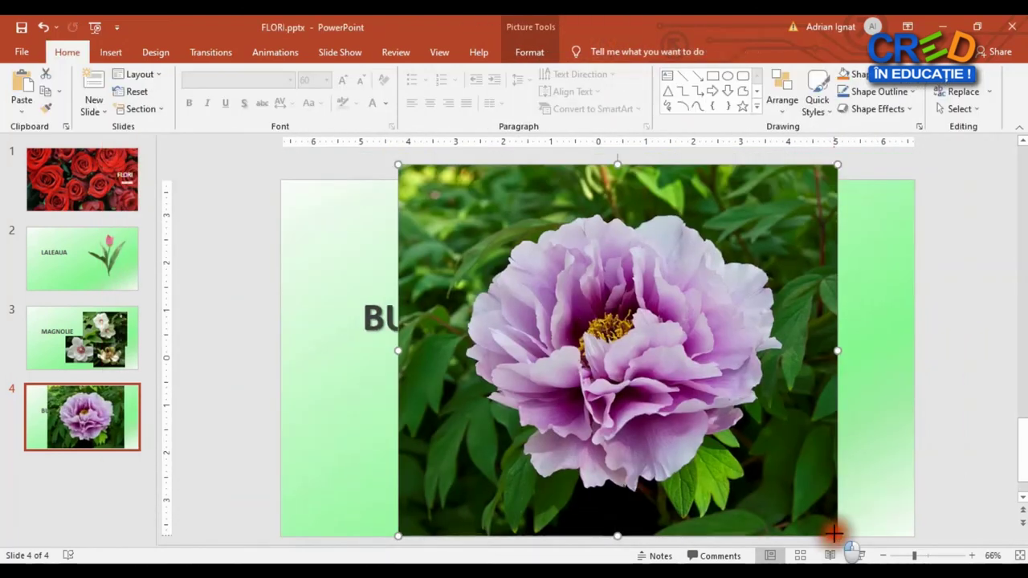
mouse_move(834, 536)
mouse_down()
mouse_move(663, 442)
mouse_move(631, 409)
mouse_move(778, 451)
mouse_up()
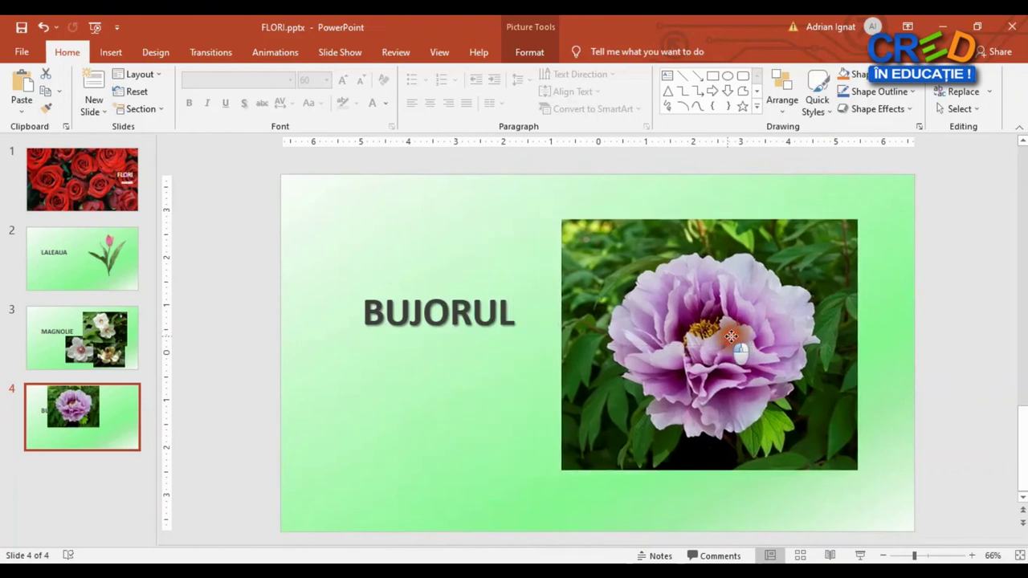
Undo the peony resize and bring up its Picture Tools Format tab
key(ctrl+z)
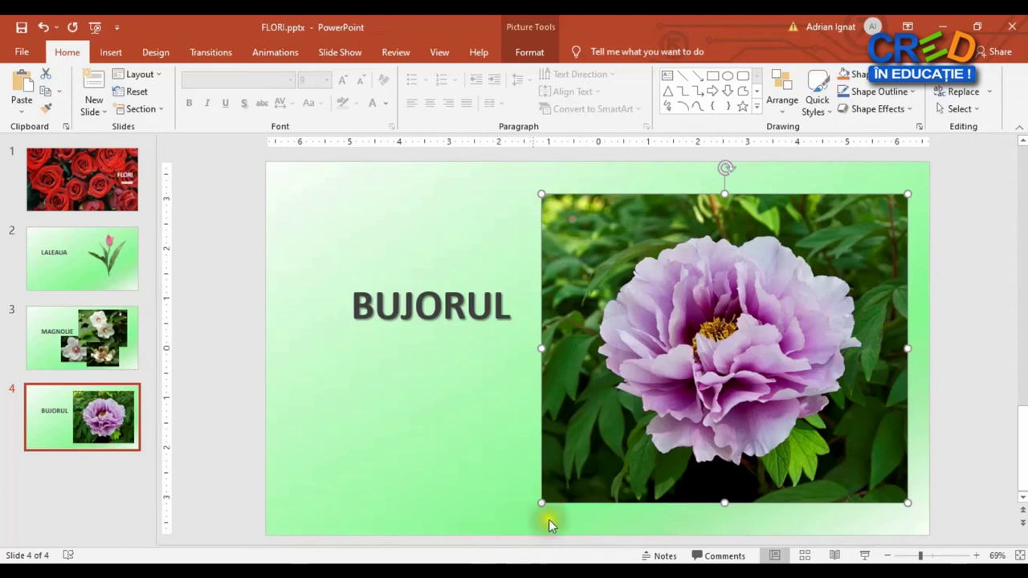
double_click(586, 430)
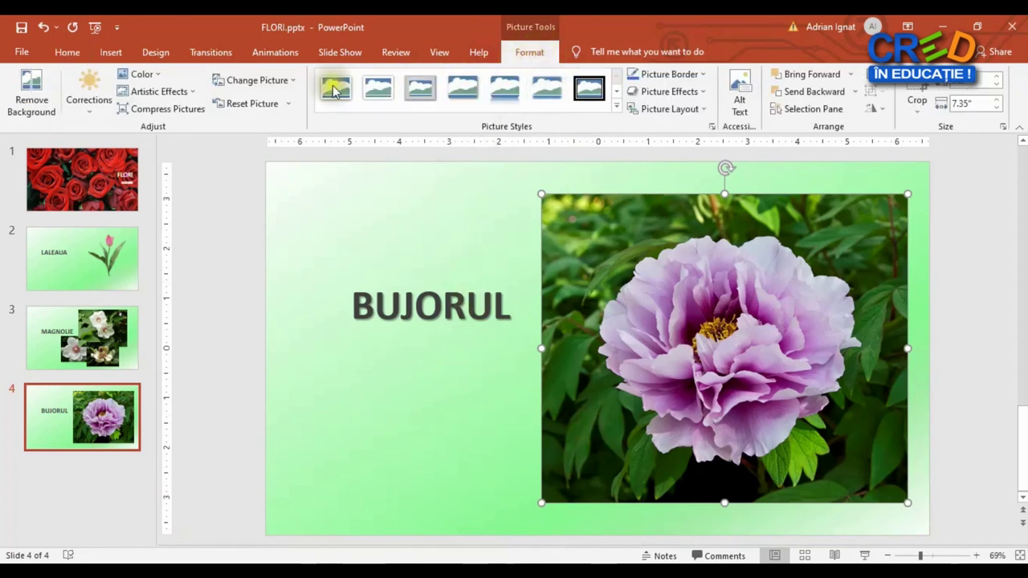
Remove the peony photo's leafy background and keep the changes
click(45, 113)
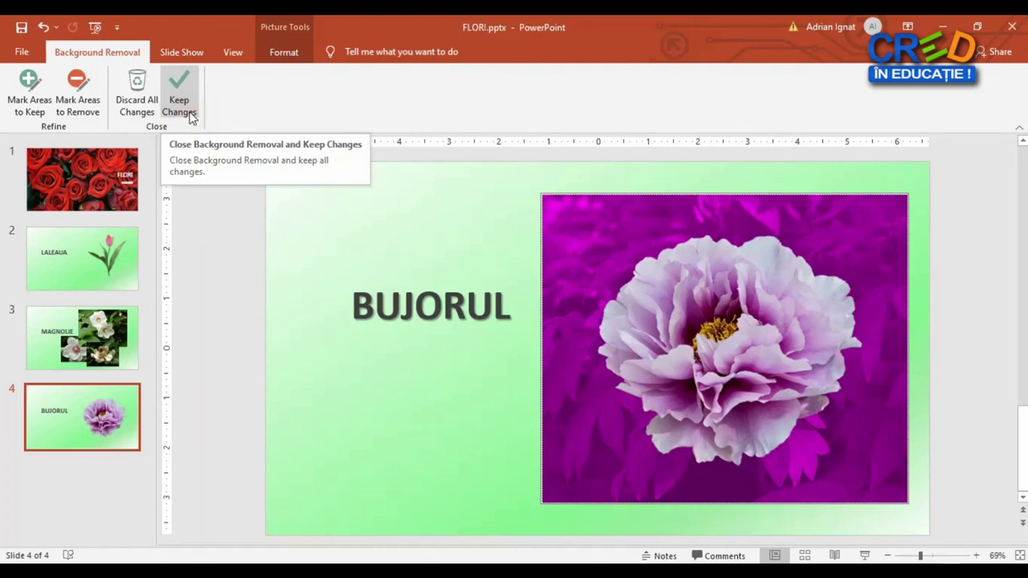
click(191, 117)
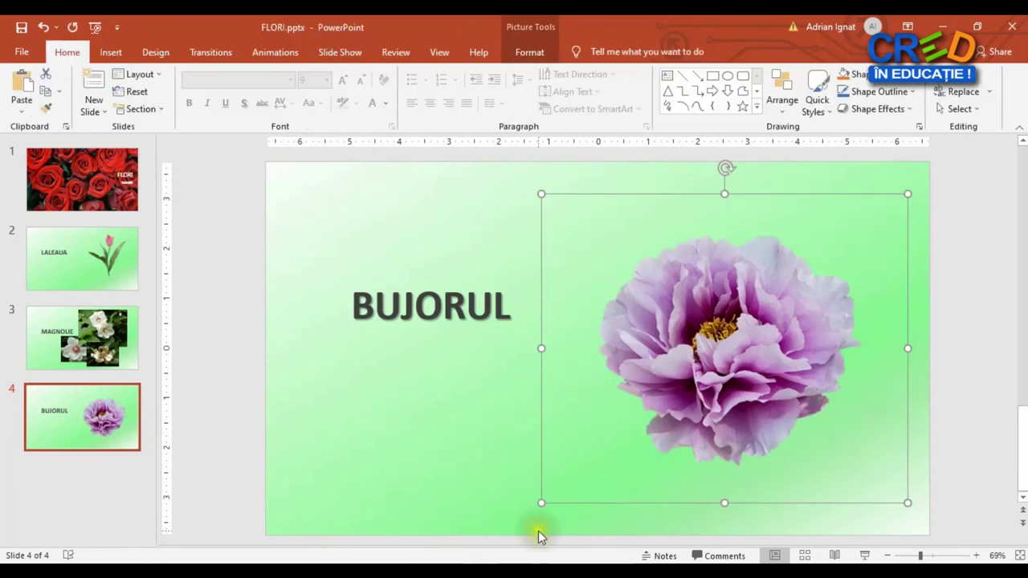
Give the cut-out peony a dark shadow with 12 pt distance, 12 pt blur and 0% transparency
right_click(703, 338)
click(731, 302)
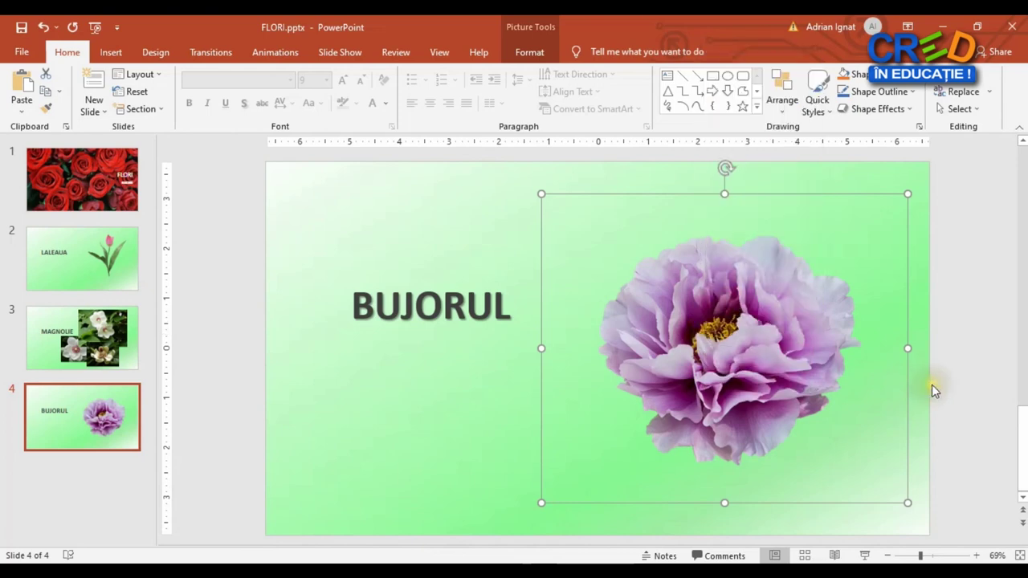
click(965, 362)
text(12)
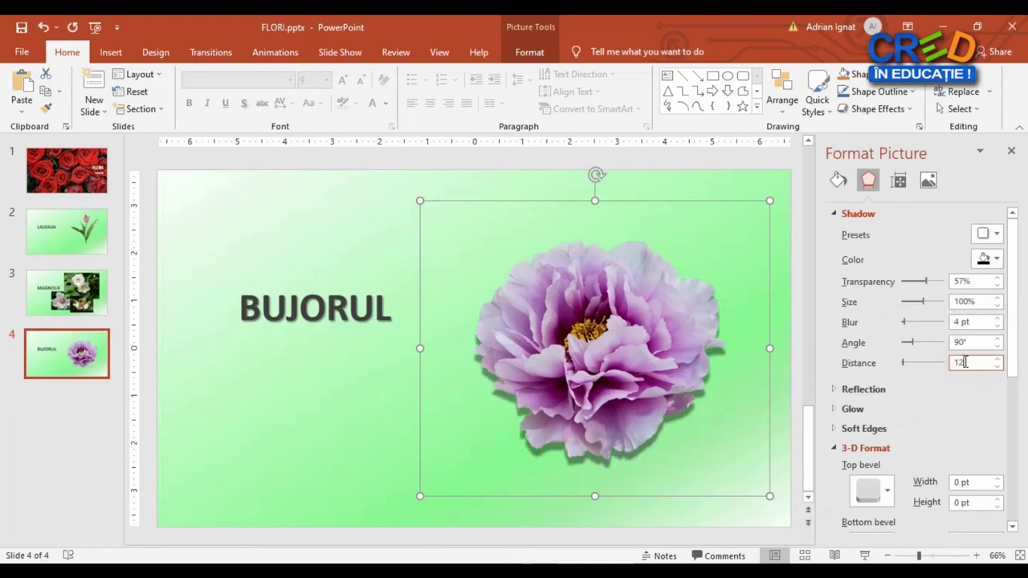
click(974, 321)
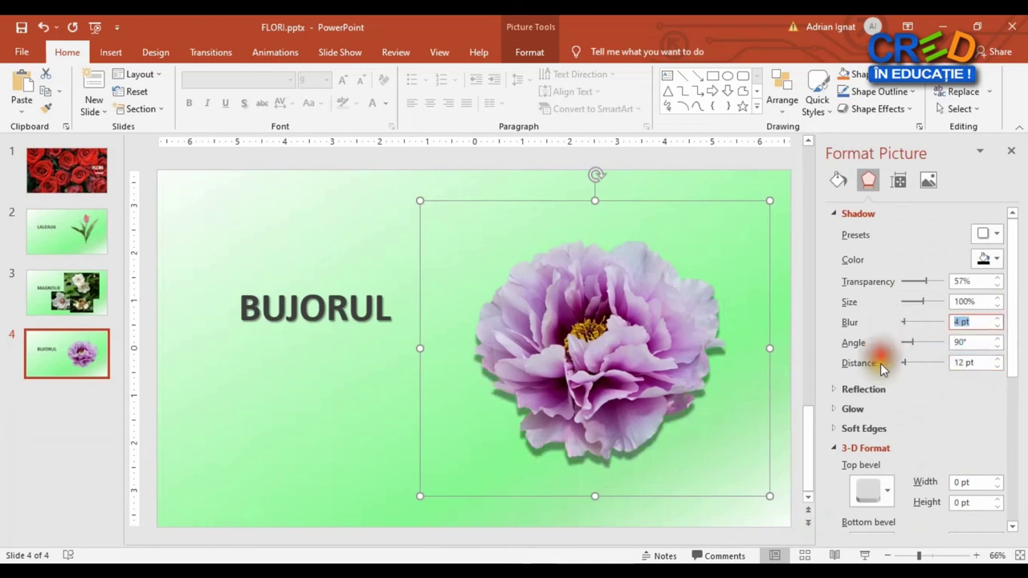
text(12)
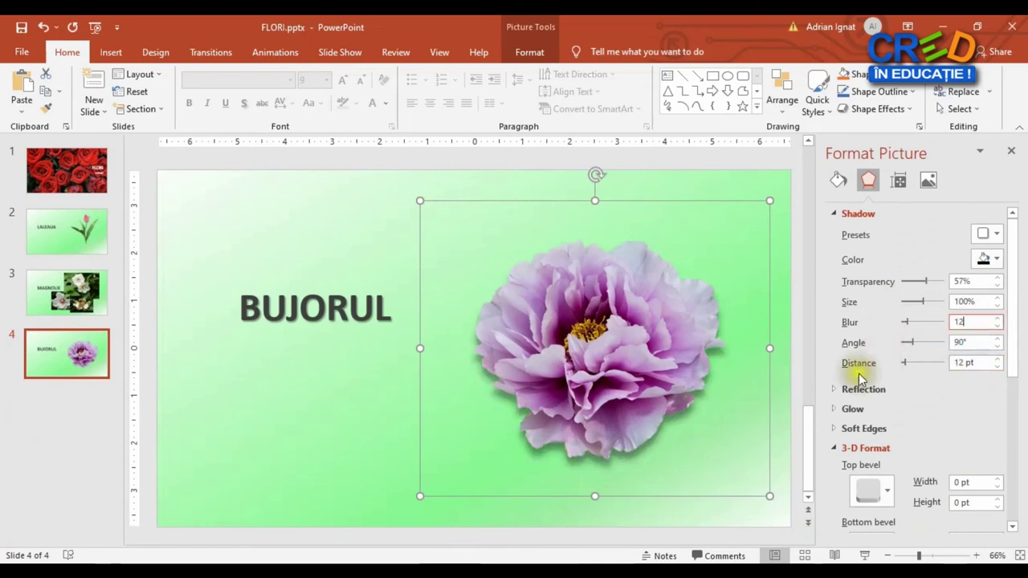
click(987, 259)
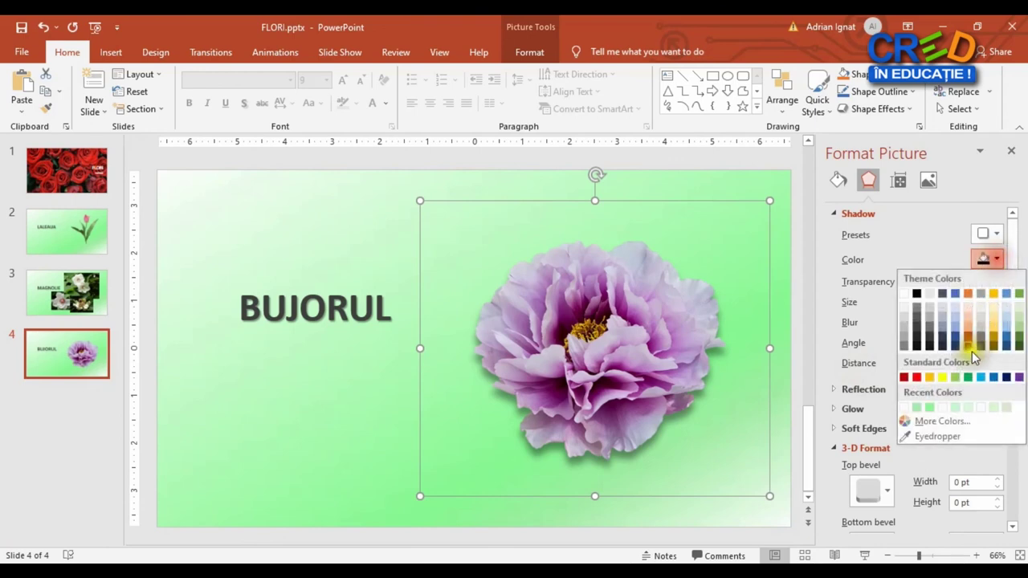
click(916, 335)
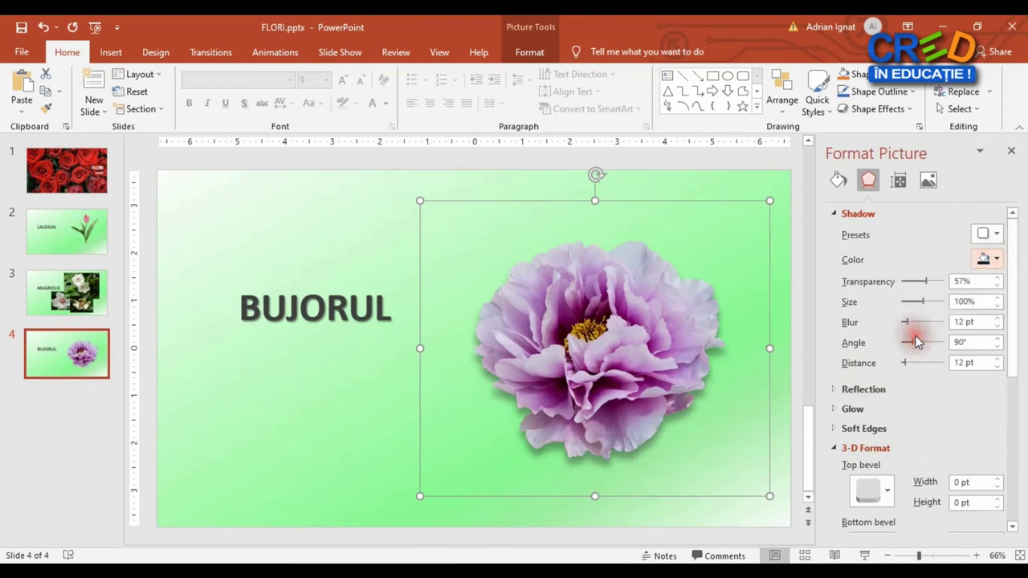
click(984, 259)
click(860, 286)
click(903, 281)
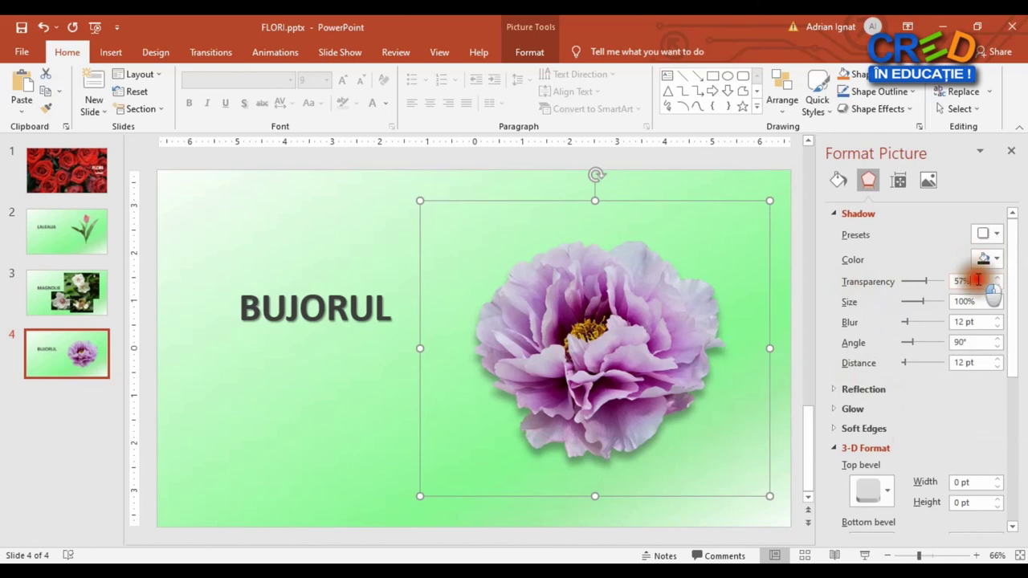
click(356, 441)
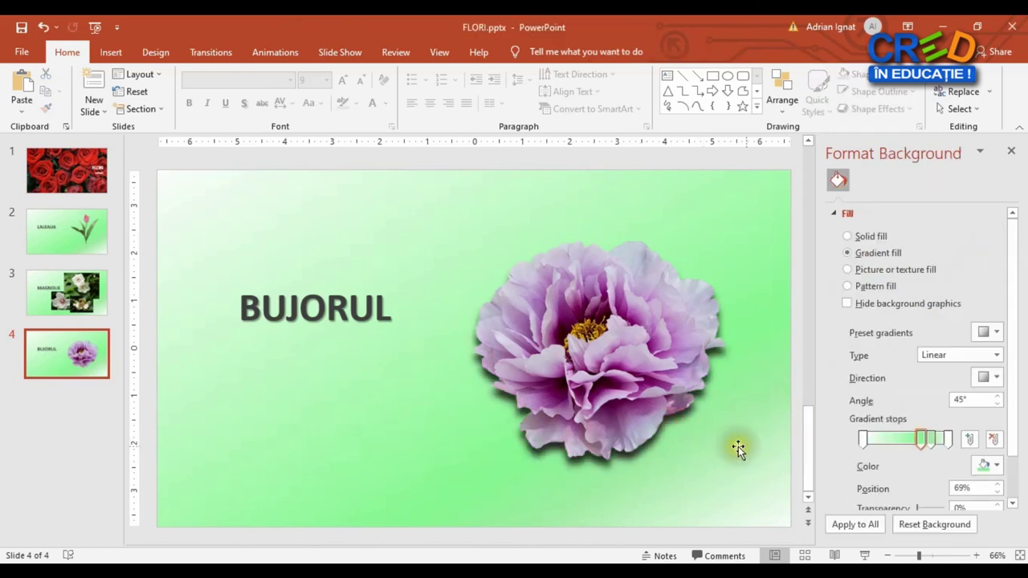
click(82, 451)
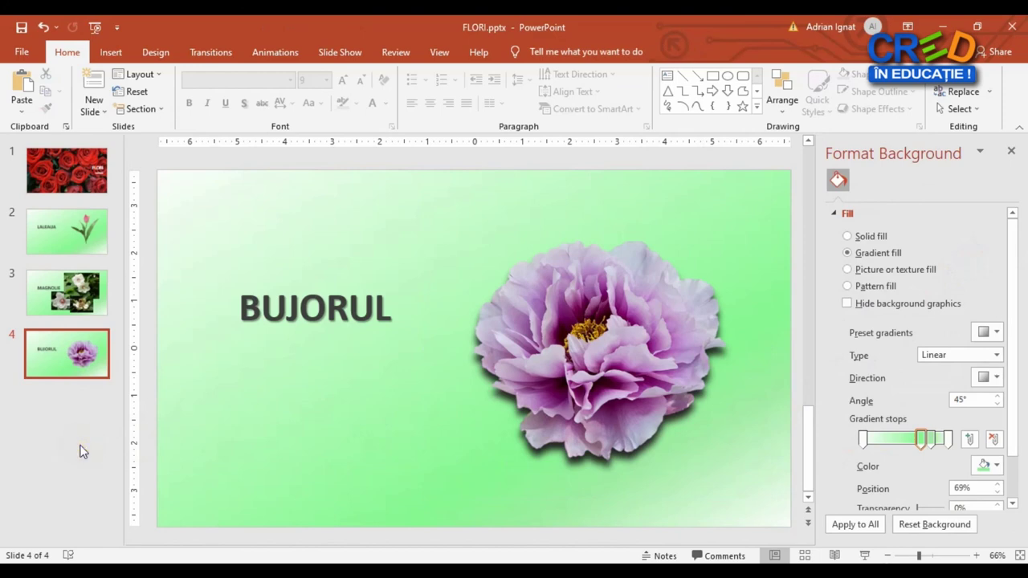